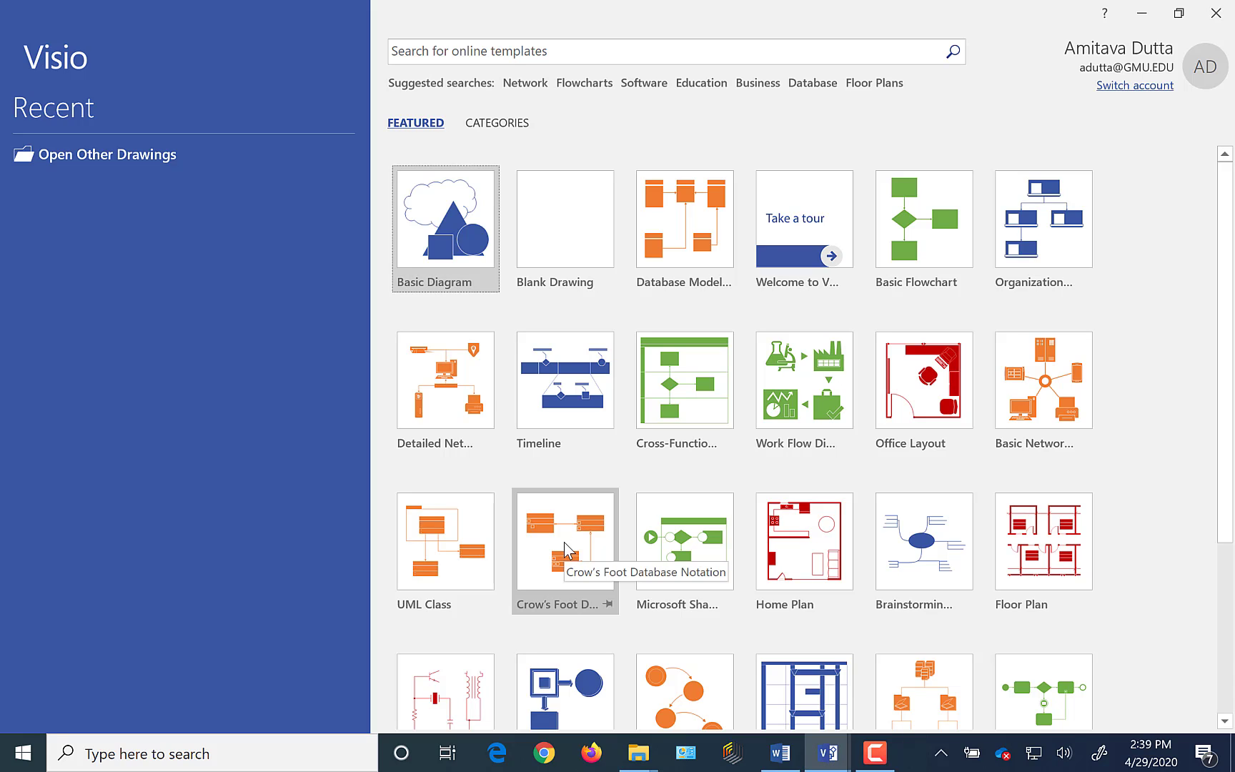
# Create a US-units drawing from the Crow's Foot Database Notation template and place an Entity shape near the page's upper-left corner
pyautogui.click(571, 552)
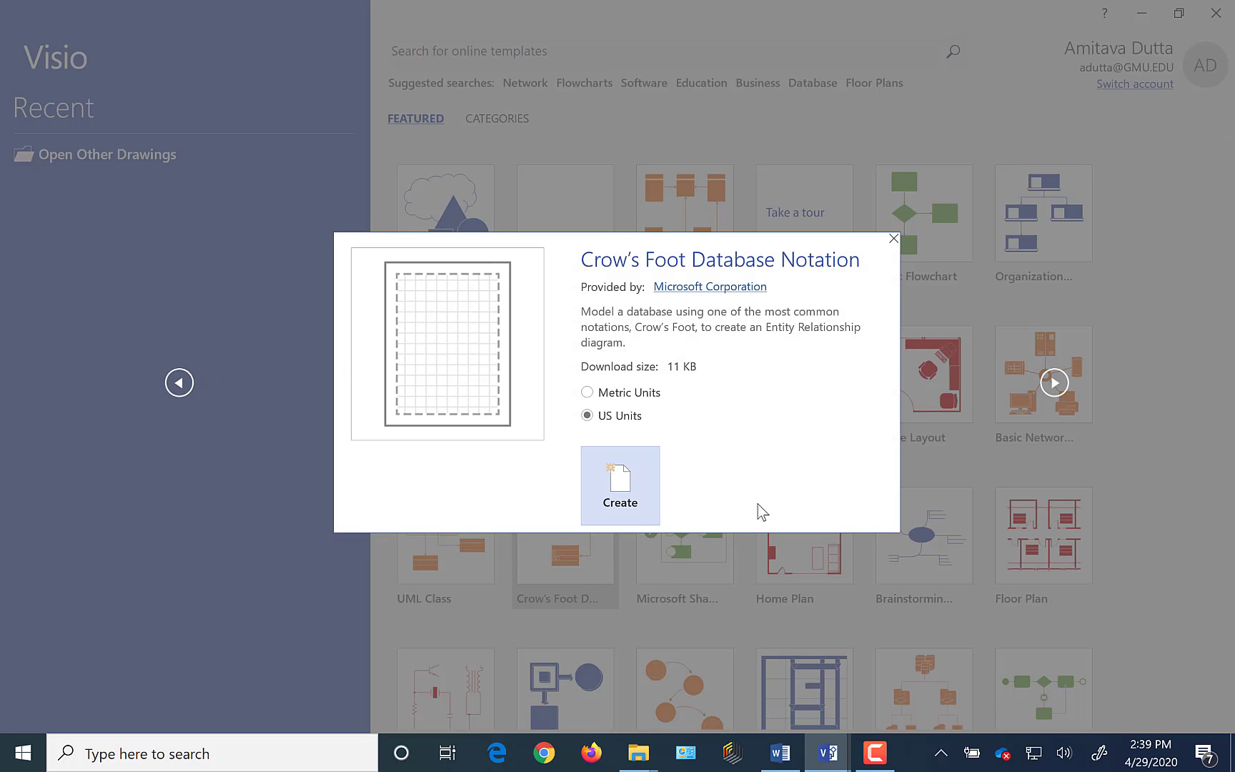
pyautogui.click(619, 487)
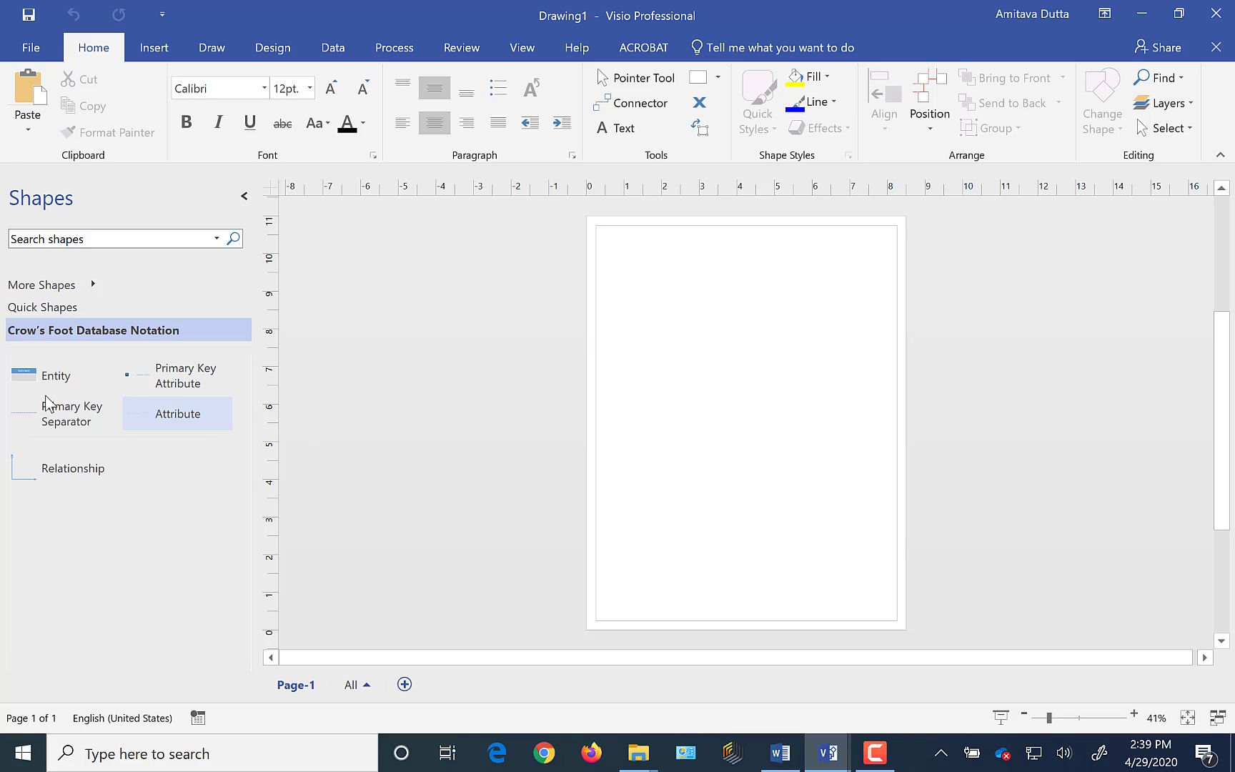
pyautogui.moveTo(25, 378); pyautogui.dragTo(634, 289)
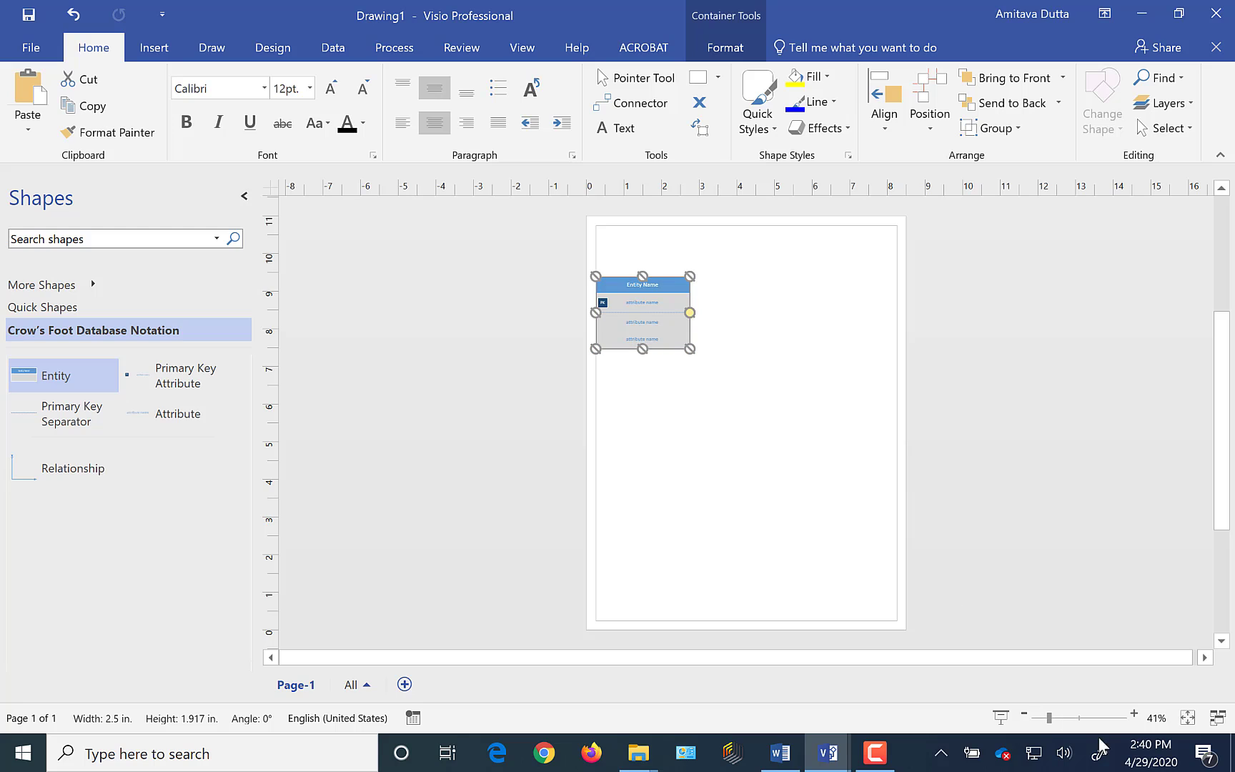
# Name the new entity Student and set its primary key attribute to StudID
pyautogui.click(1134, 714)
pyautogui.click(1133, 713)
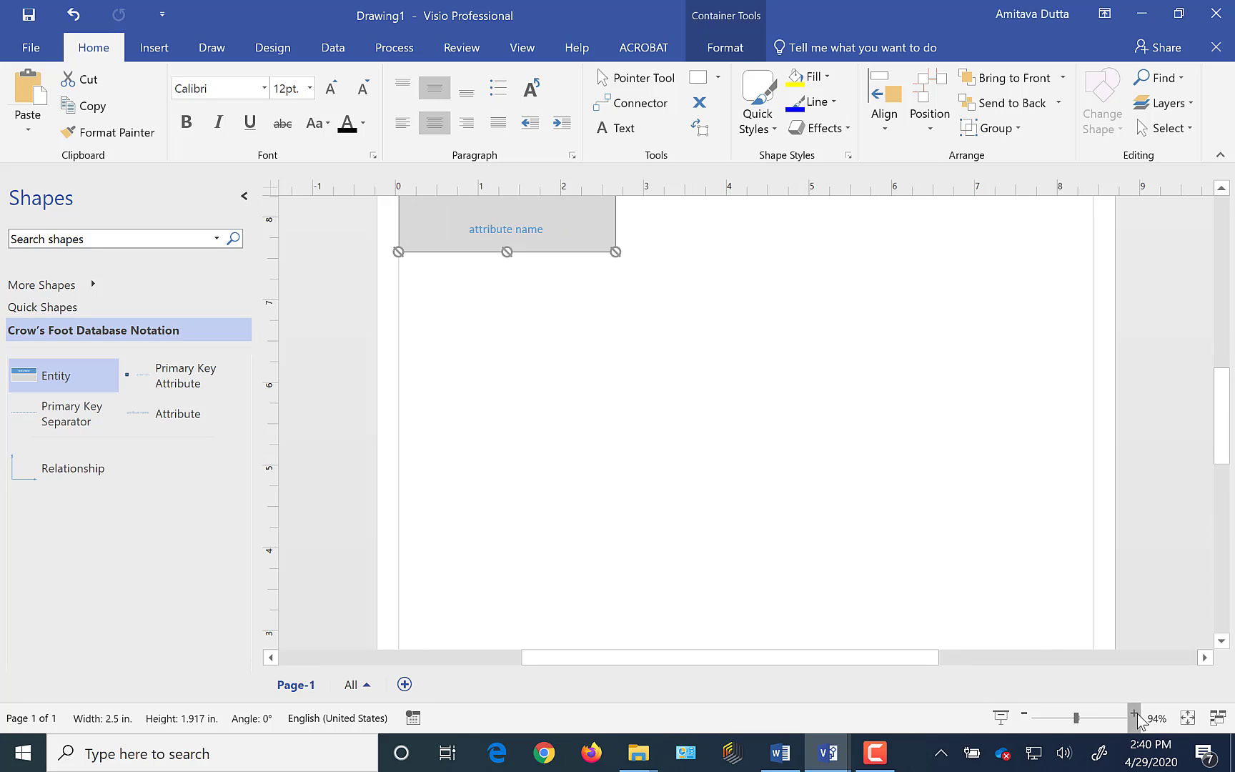
pyautogui.moveTo(1220, 446); pyautogui.dragTo(1166, 419)
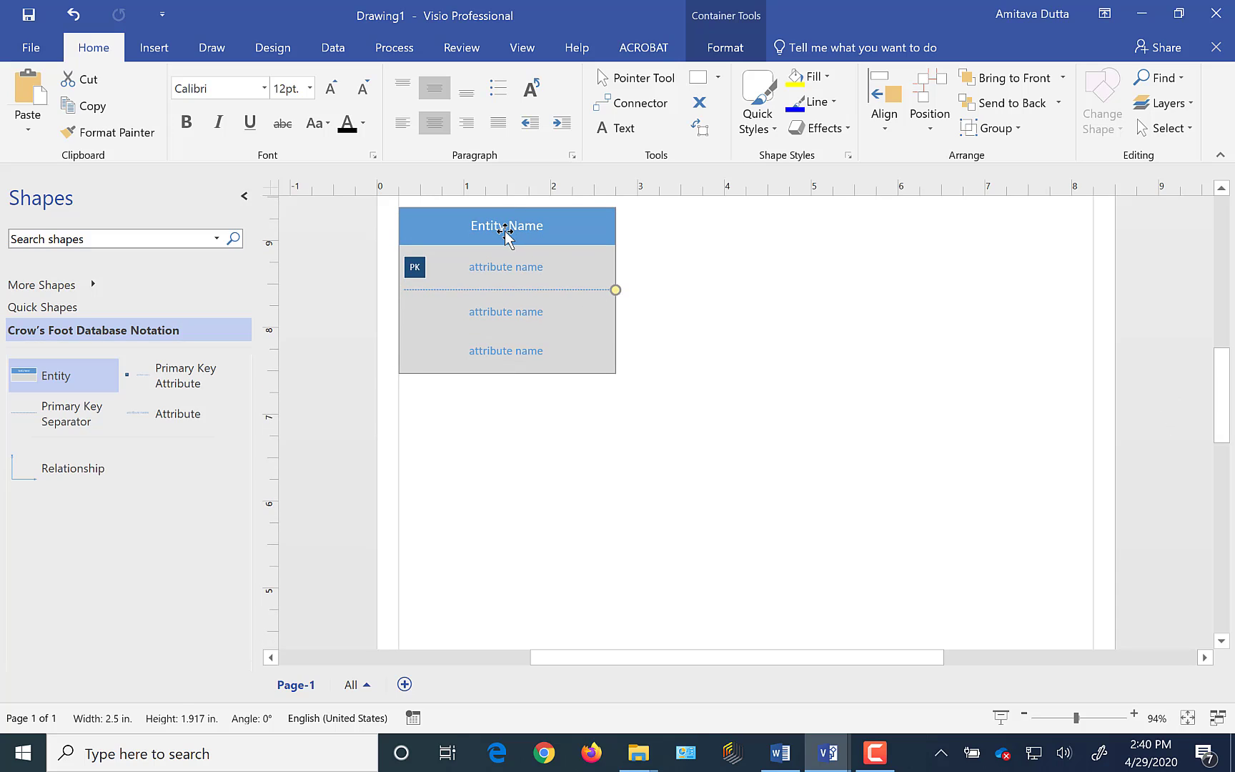
pyautogui.click(508, 232)
pyautogui.write('Student')
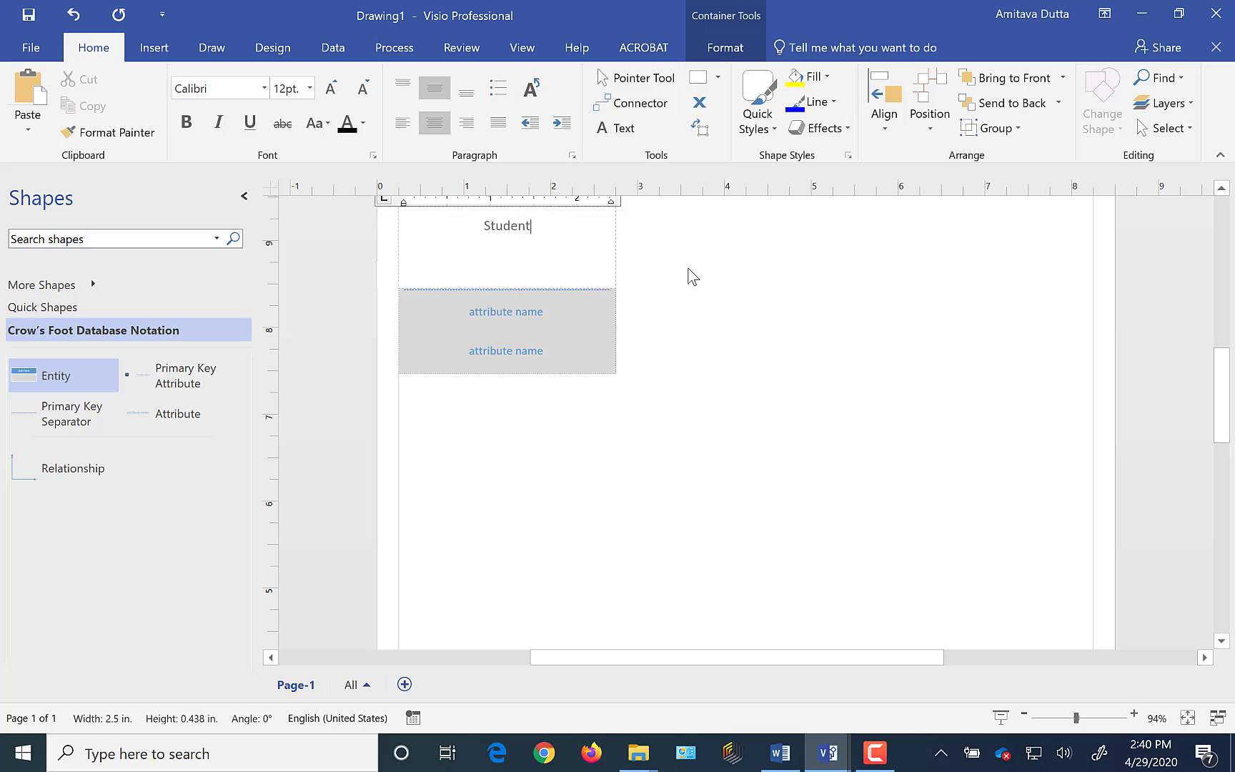
pyautogui.click(540, 279)
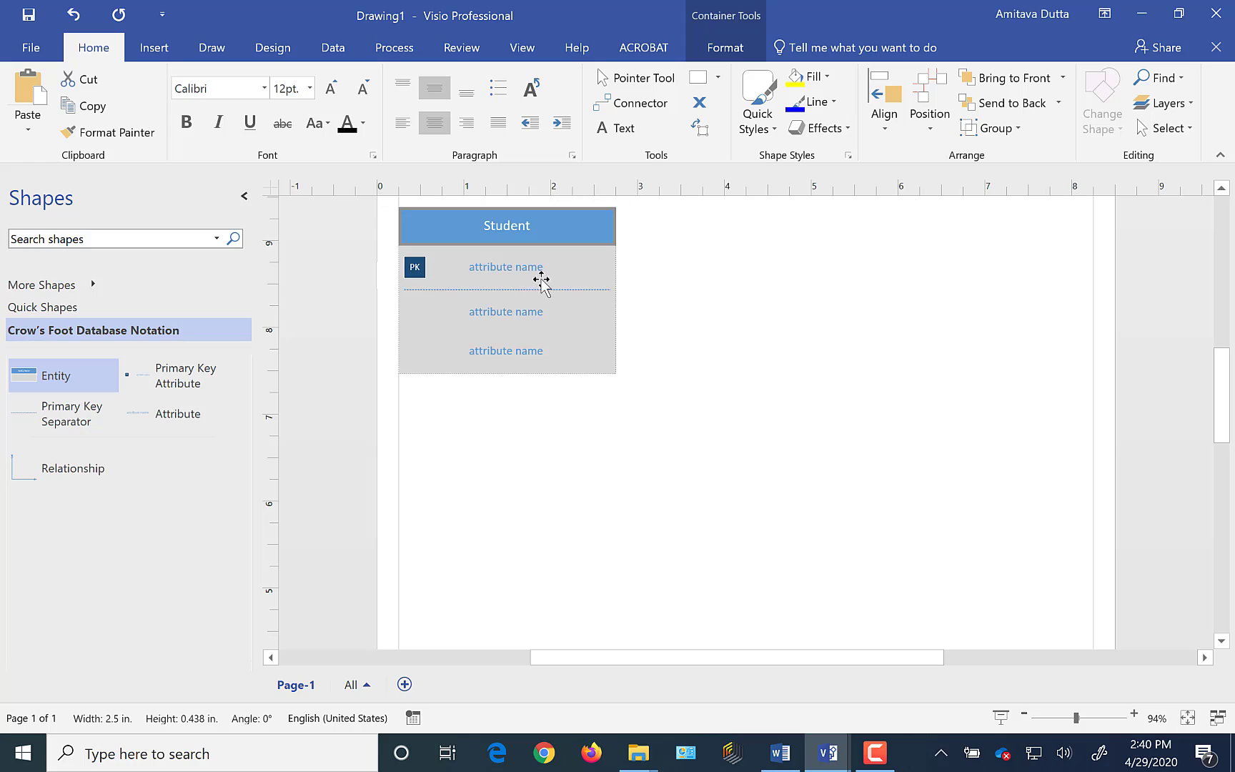
pyautogui.click(515, 271)
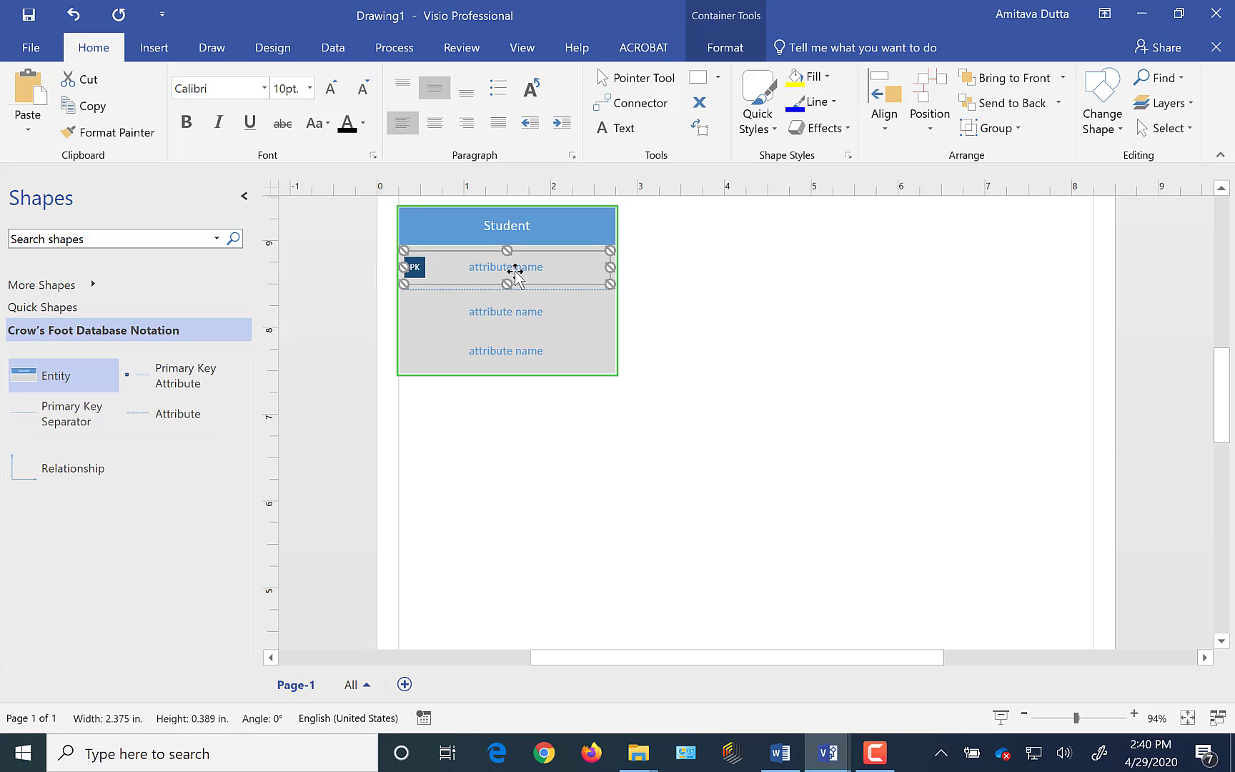
pyautogui.write('StudID')
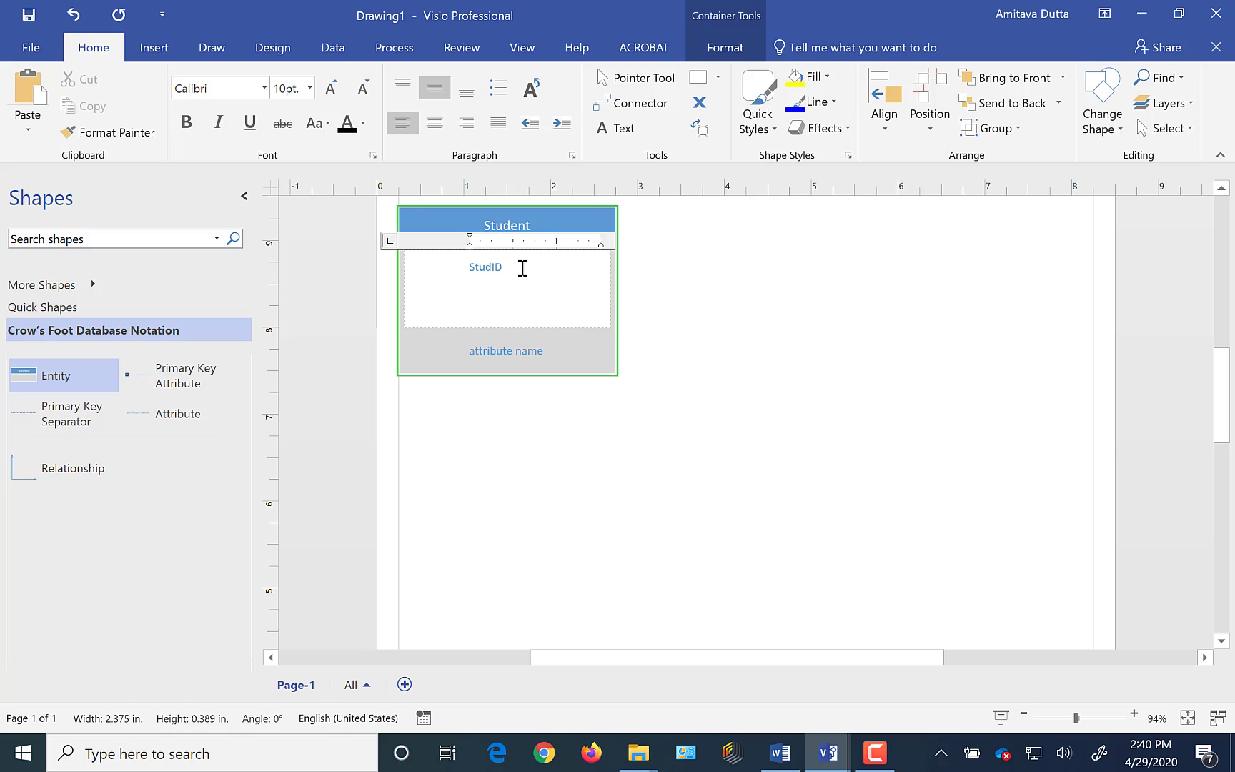
pyautogui.press('Escape')
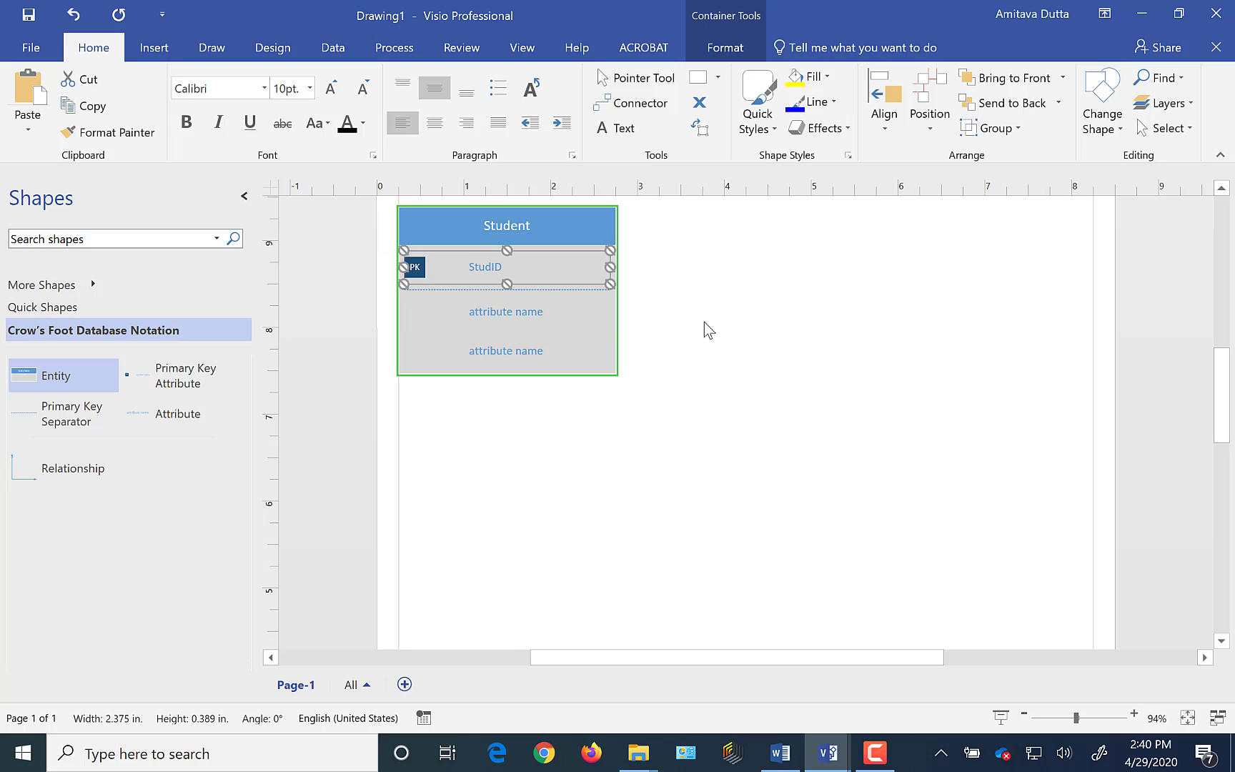
# Name the Student entity's two remaining attributes StudName and StudEmail, and narrow the entity to about 1.75 in wide
pyautogui.click(524, 317)
pyautogui.write('StudName')
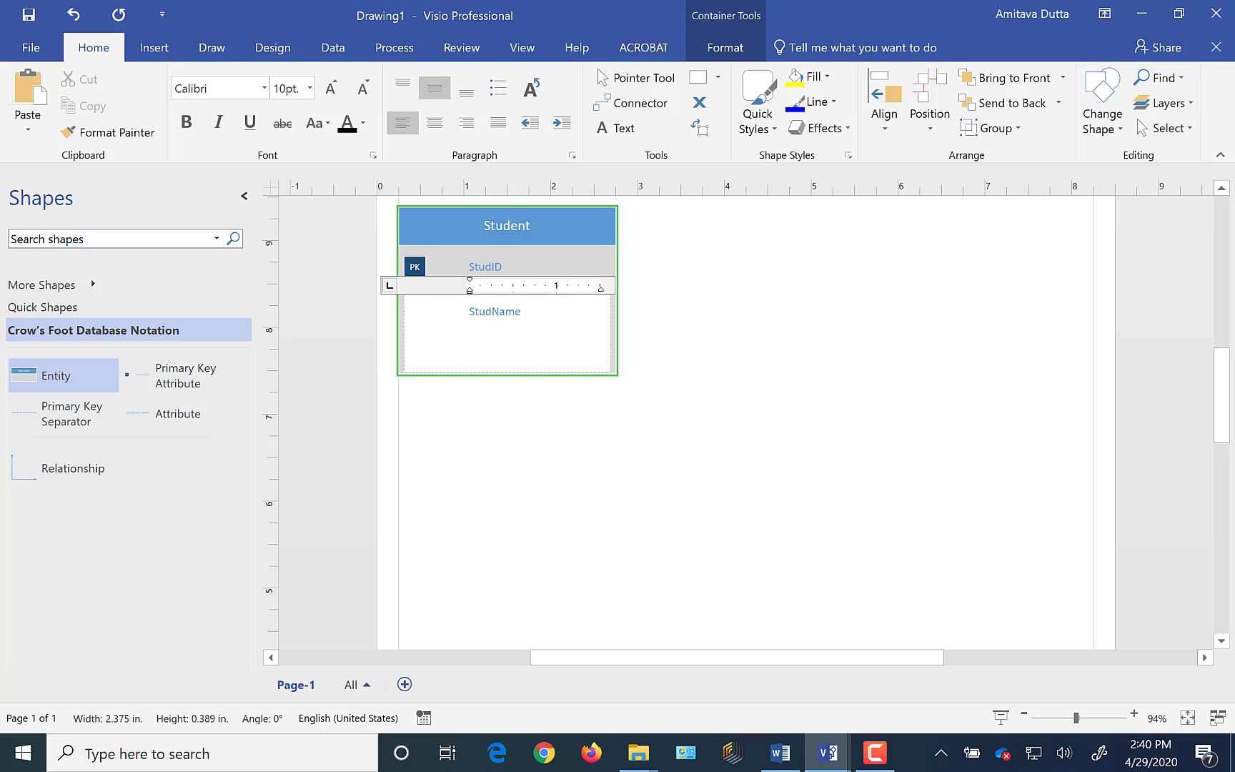
pyautogui.press('Escape')
pyautogui.click(528, 364)
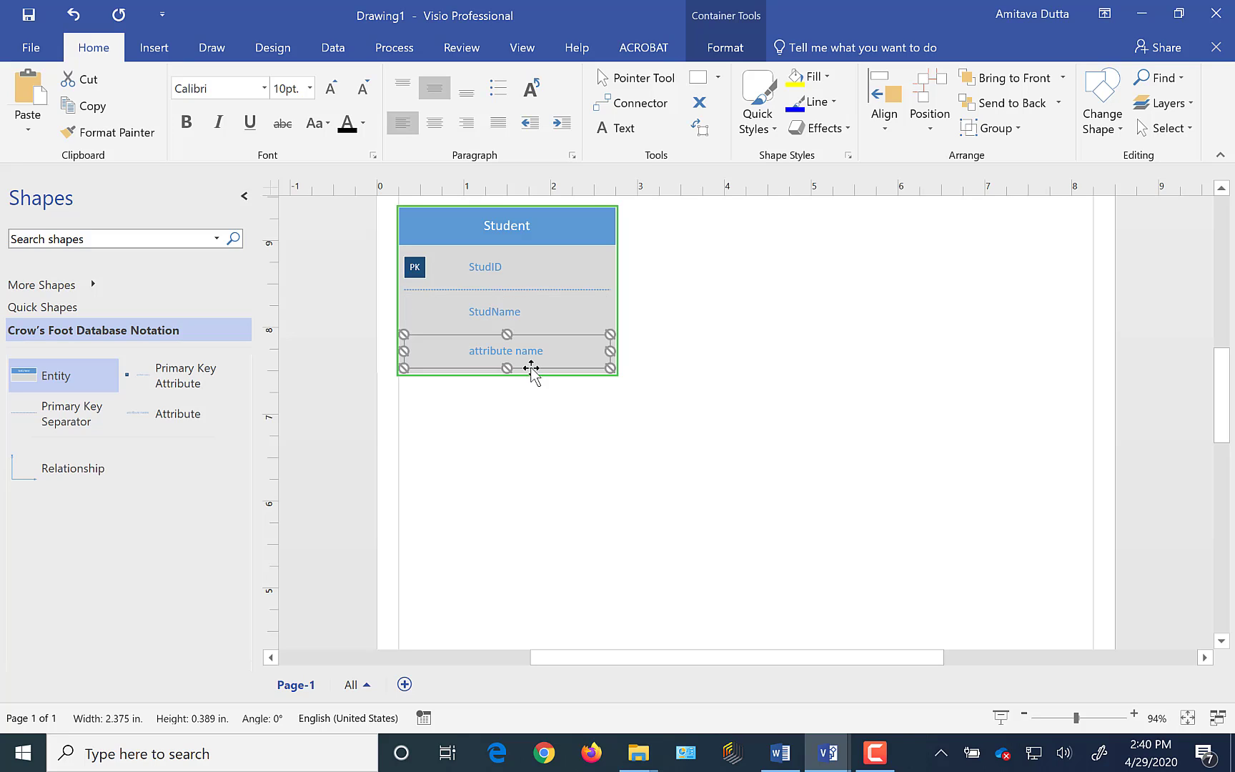
pyautogui.write('Stud')
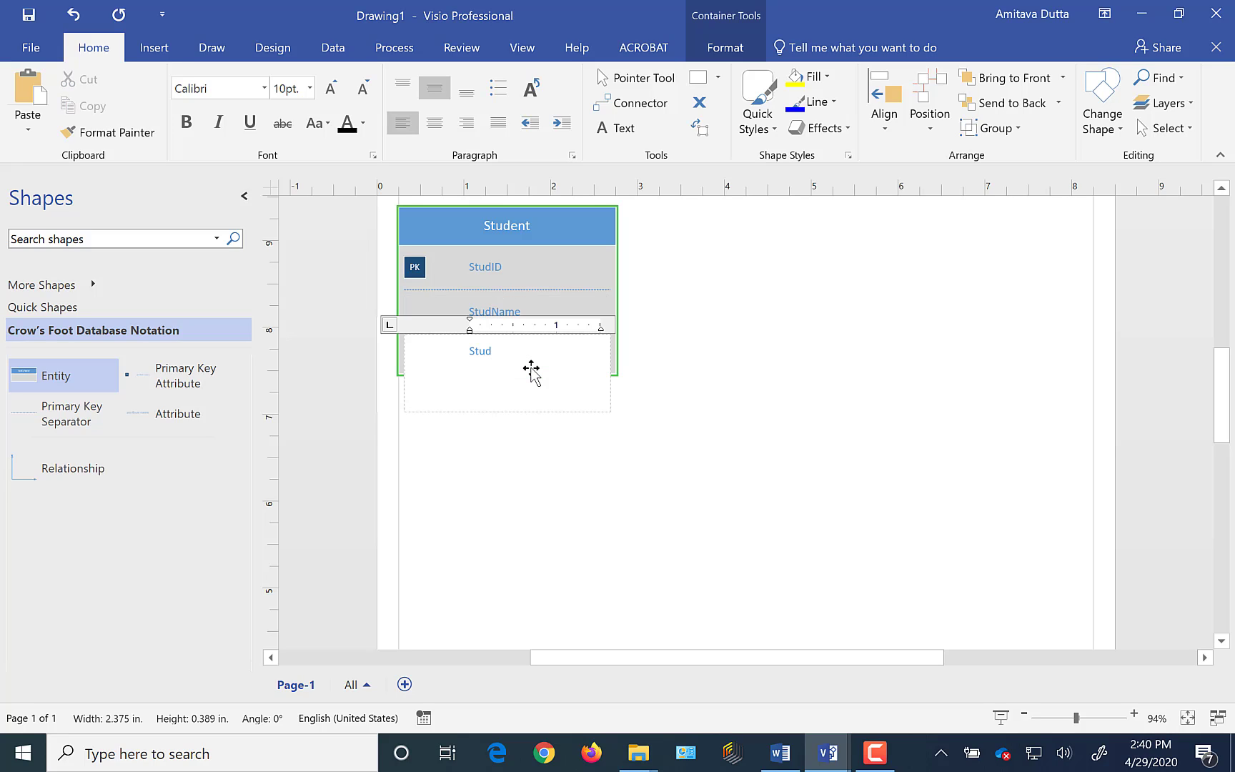
pyautogui.write('Email')
pyautogui.press('Escape')
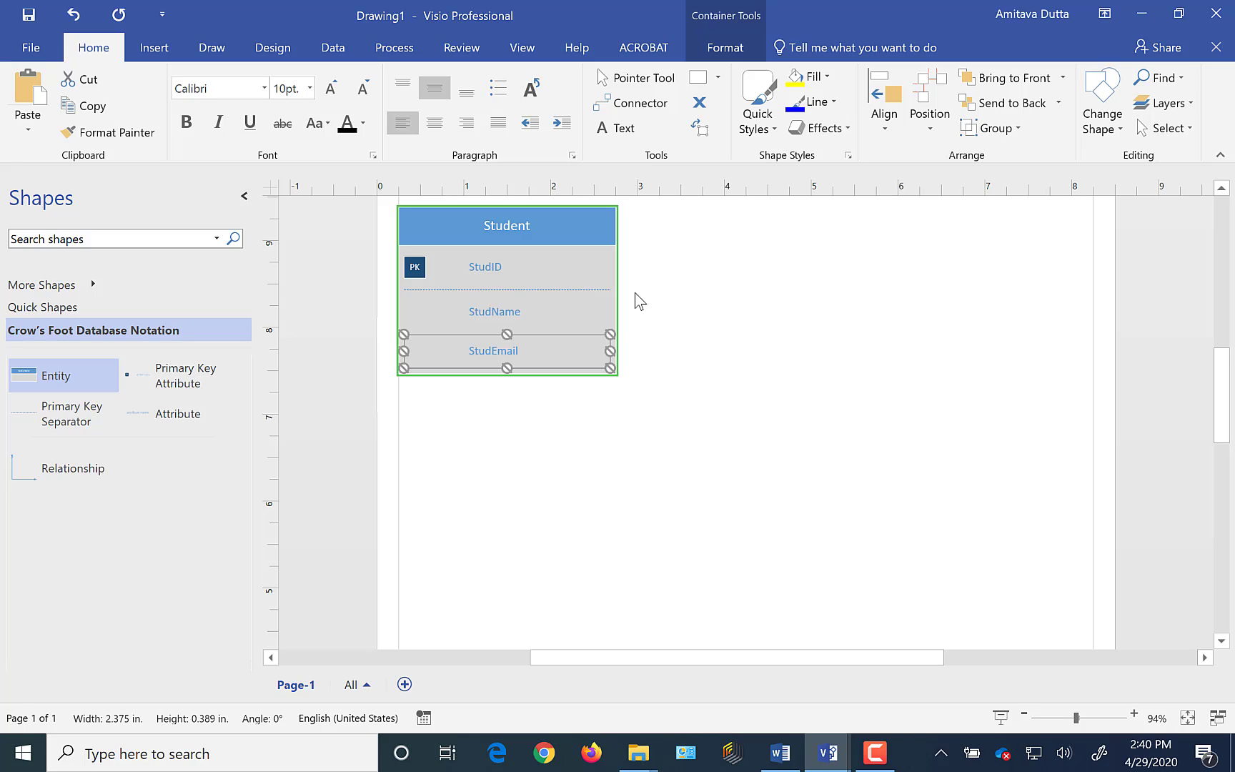
pyautogui.click(618, 286)
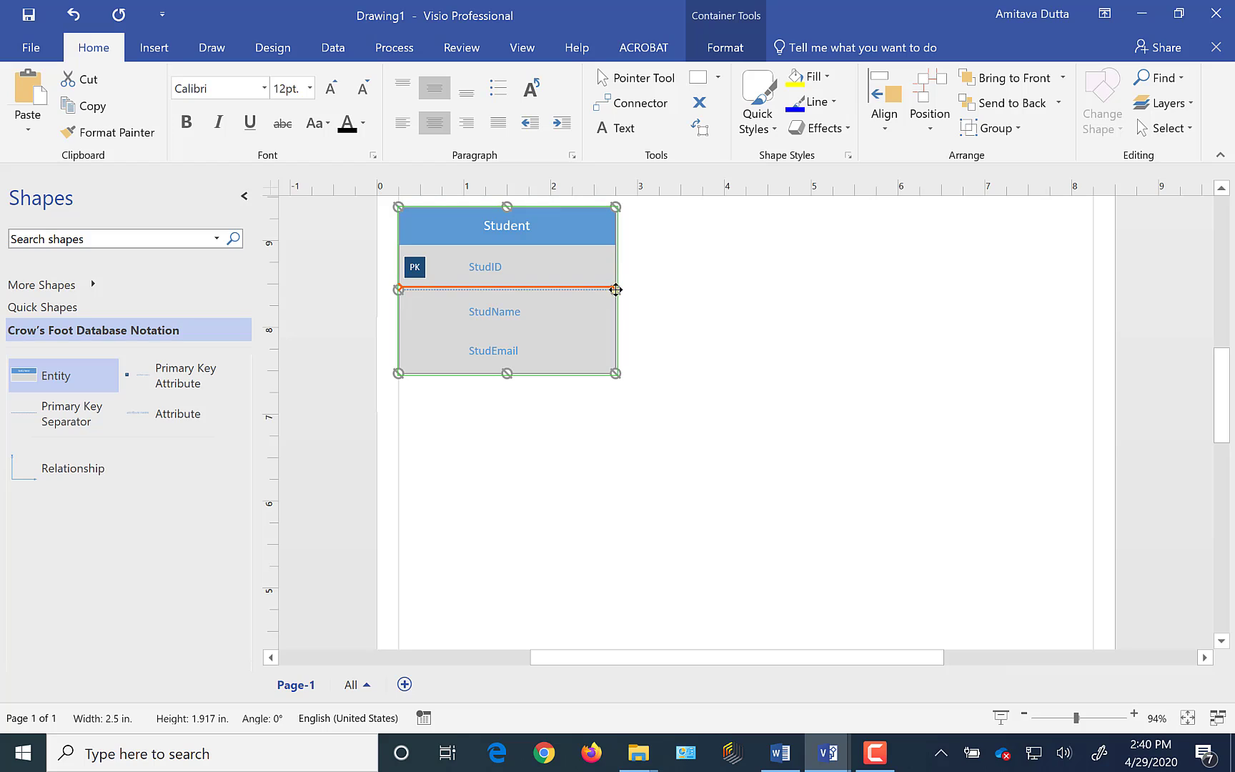
pyautogui.moveTo(616, 289); pyautogui.dragTo(550, 290)
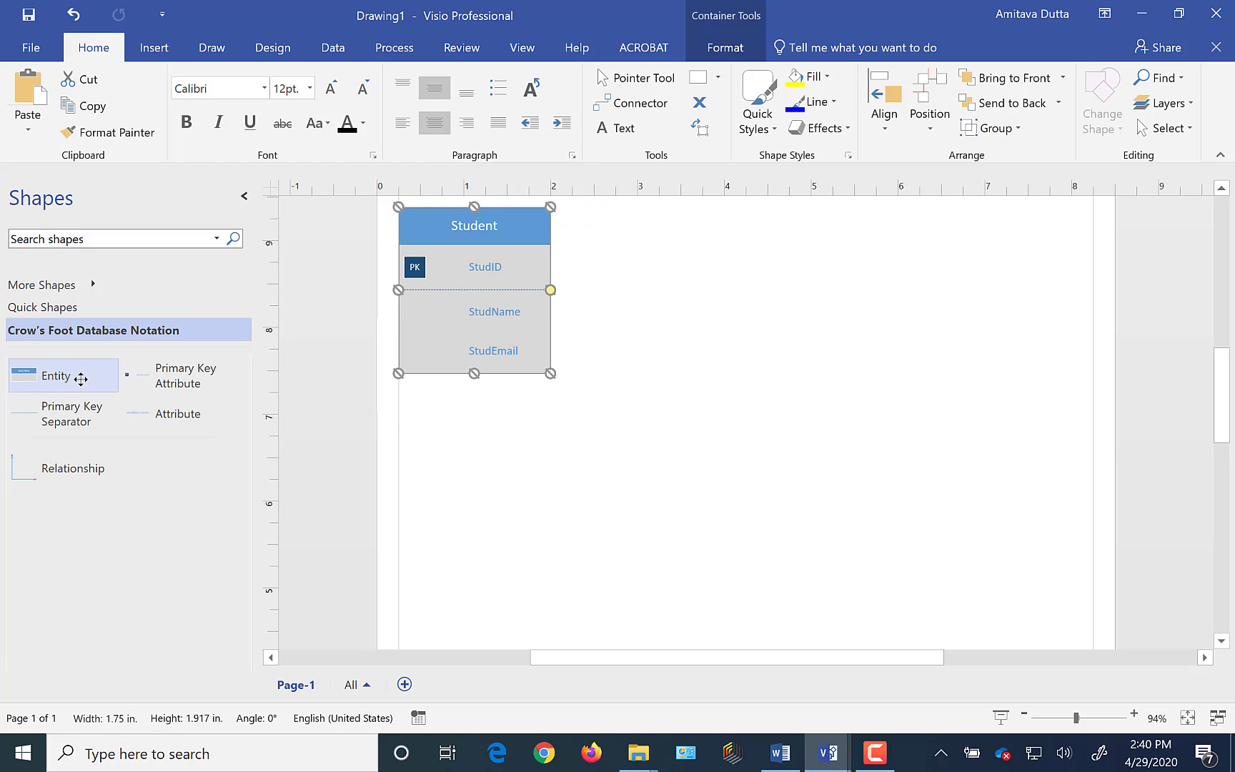
# Add a second Entity shape on the page to the right of Student and name it Faculty
pyautogui.moveTo(81, 379); pyautogui.dragTo(852, 283)
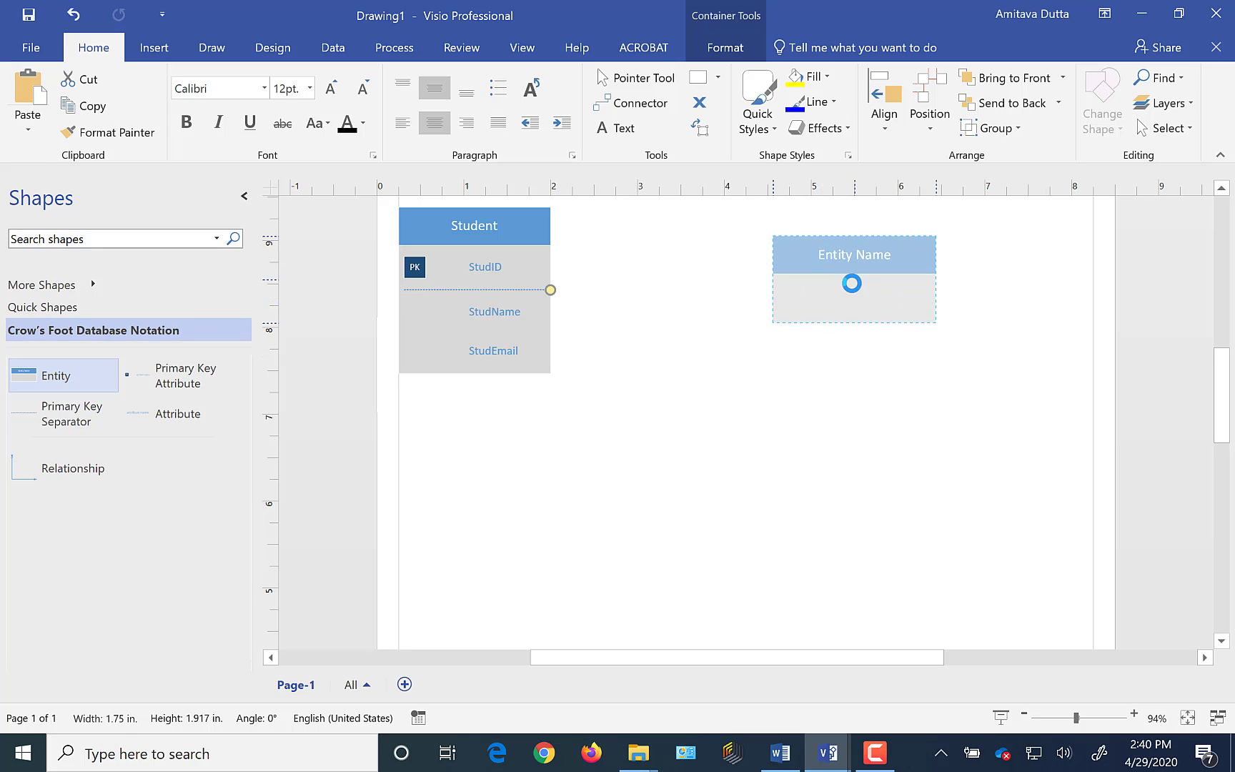
pyautogui.click(855, 261)
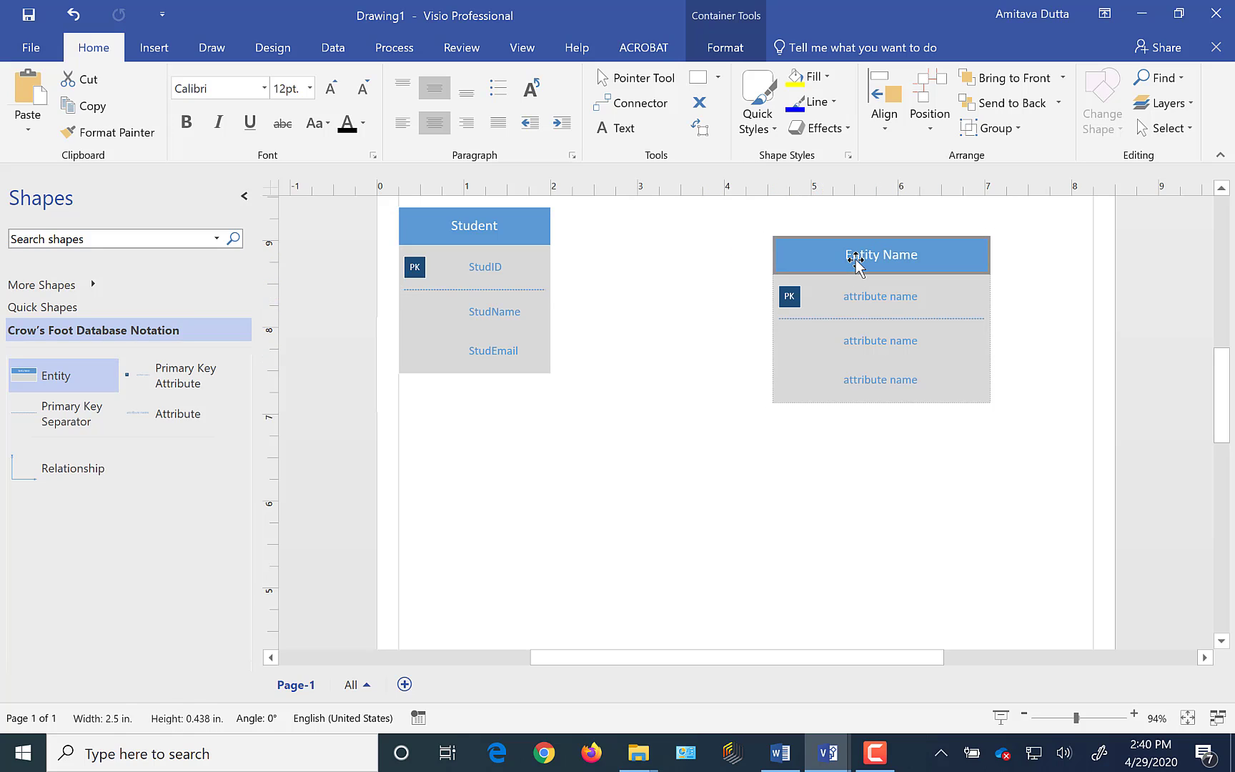
pyautogui.write('Faculty')
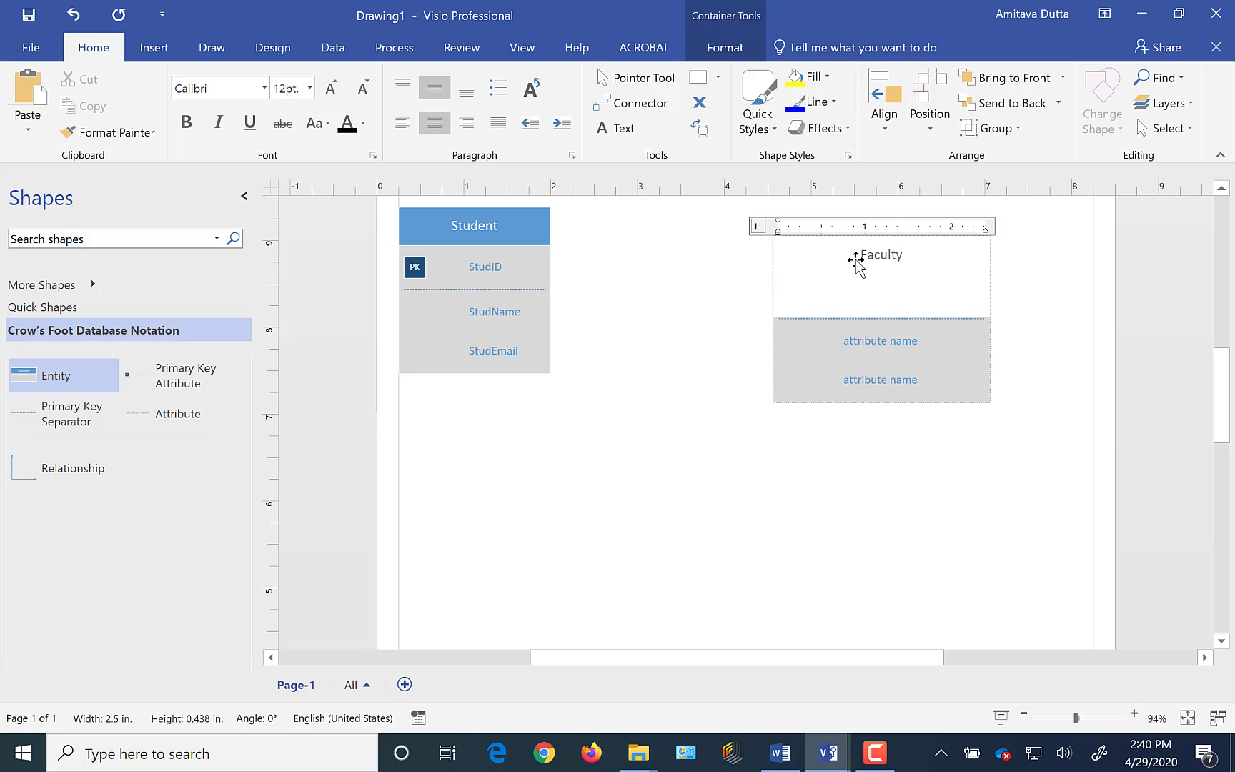
pyautogui.click(893, 464)
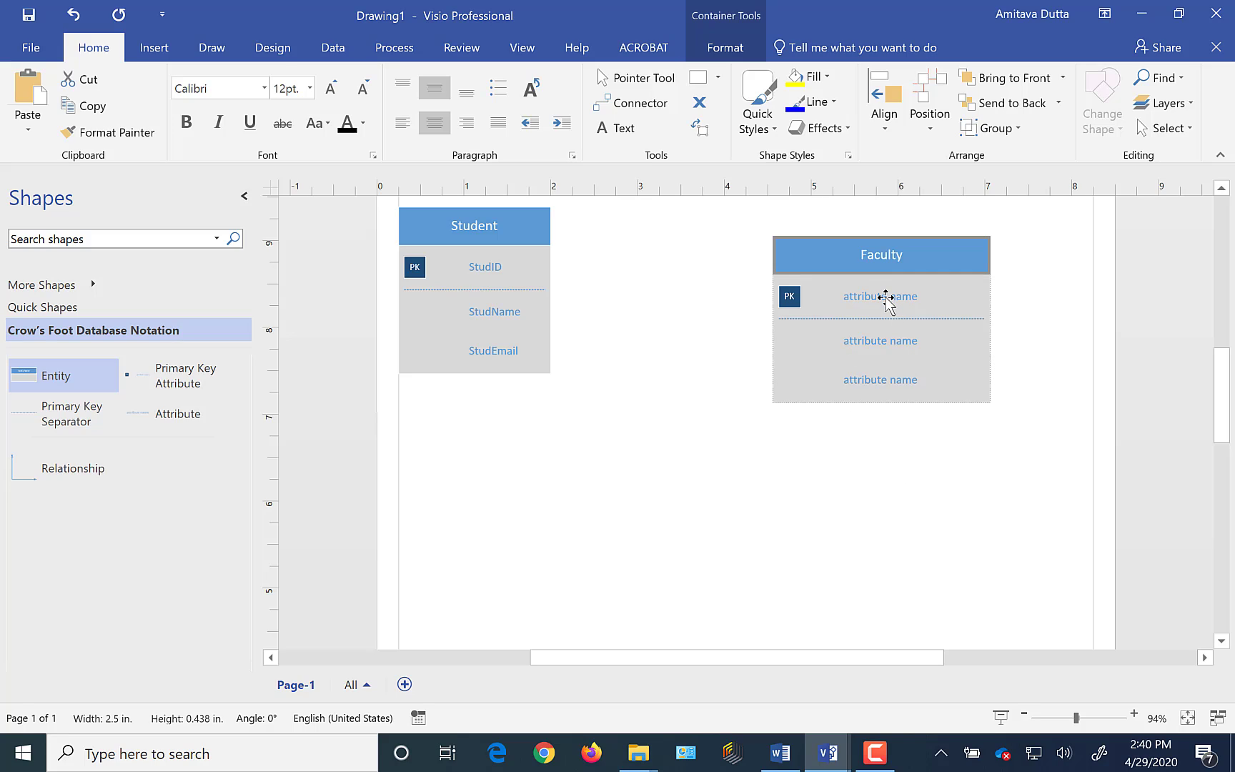
# Name the Faculty entity's primary key FacultyID and its other two attributes FacName and FacEmail
pyautogui.click(885, 297)
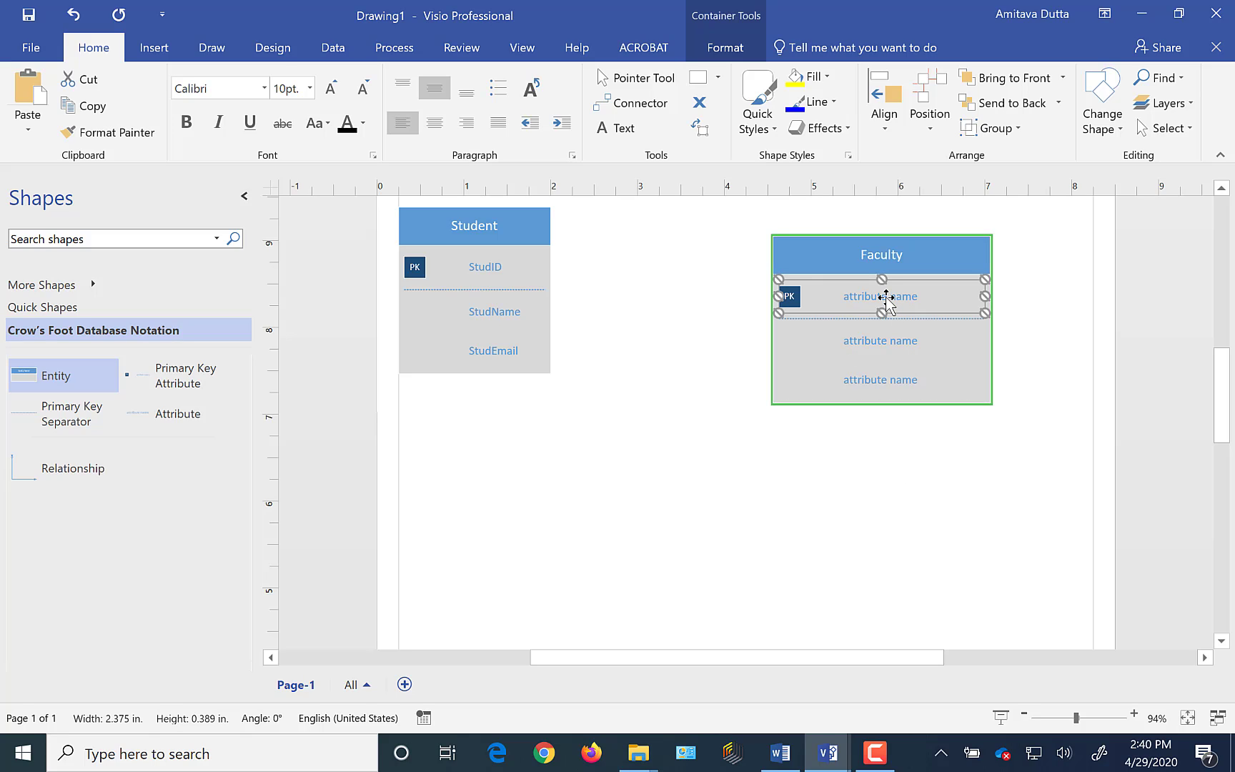
pyautogui.write('Faculty')
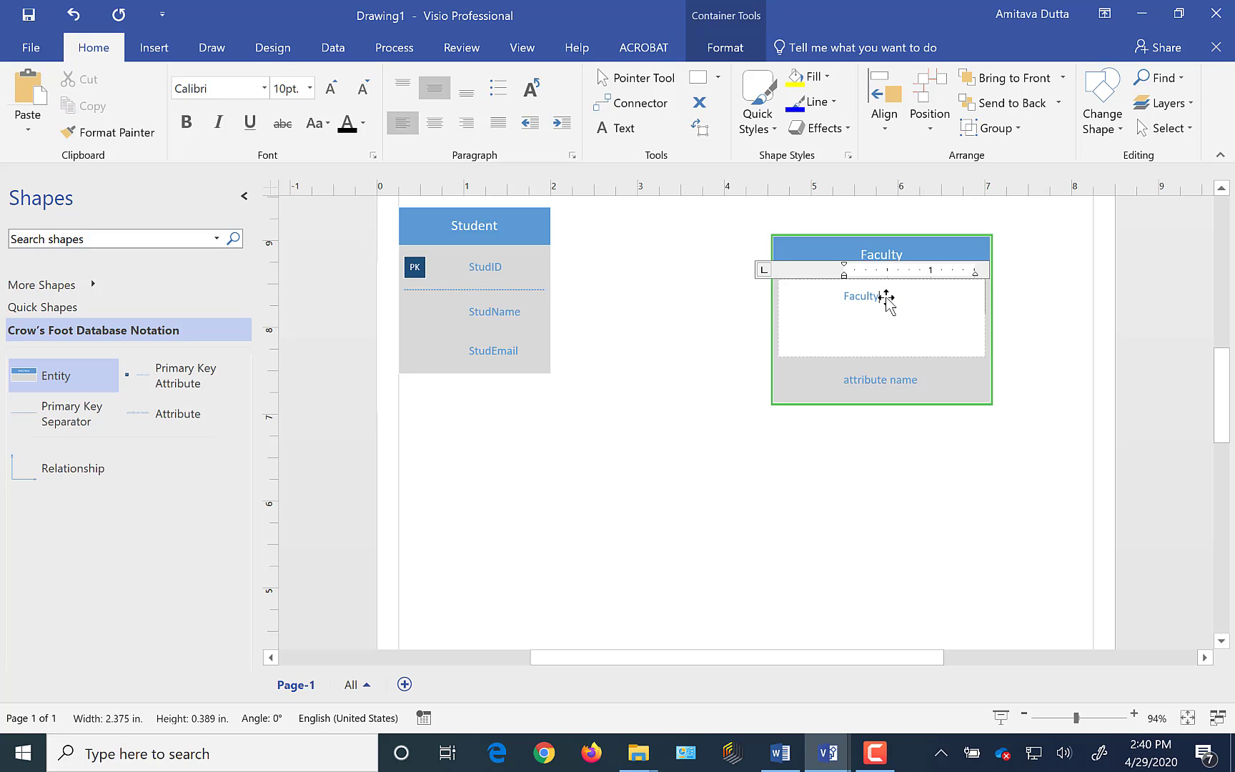
pyautogui.write('ID')
pyautogui.click(956, 494)
pyautogui.click(903, 350)
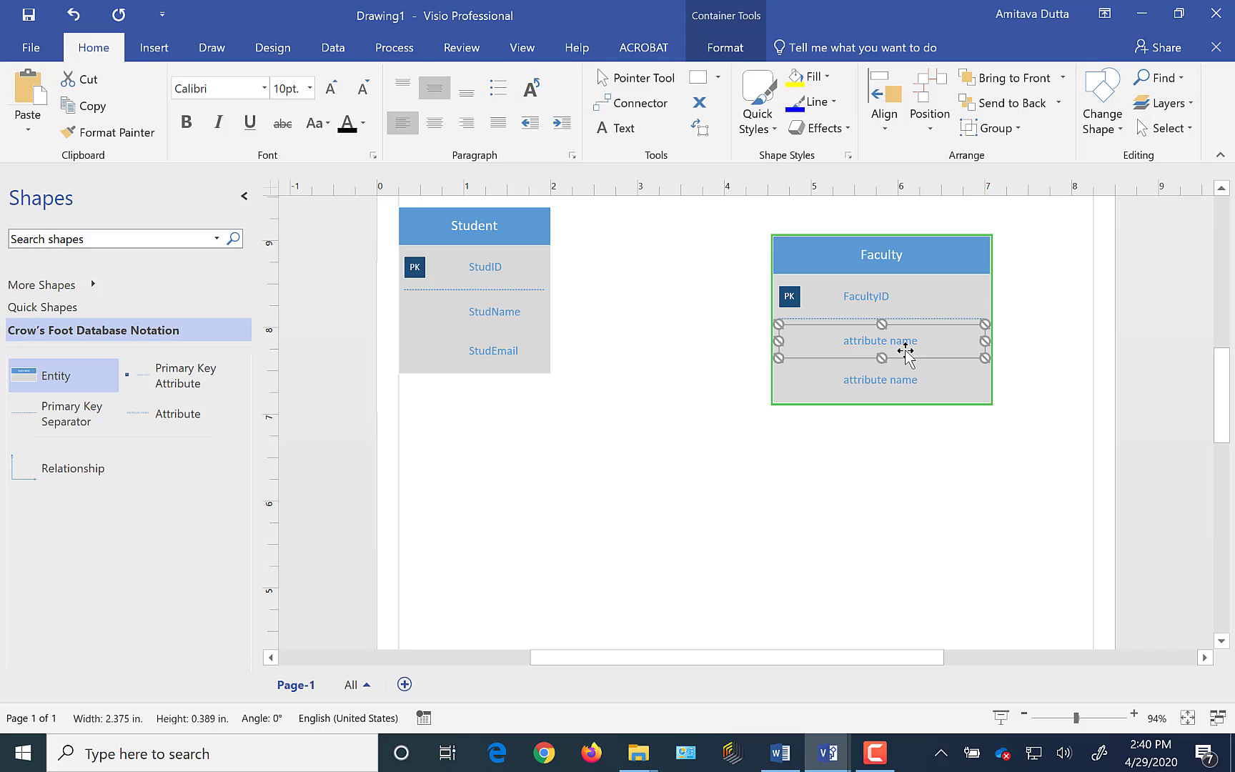
pyautogui.write('FacN')
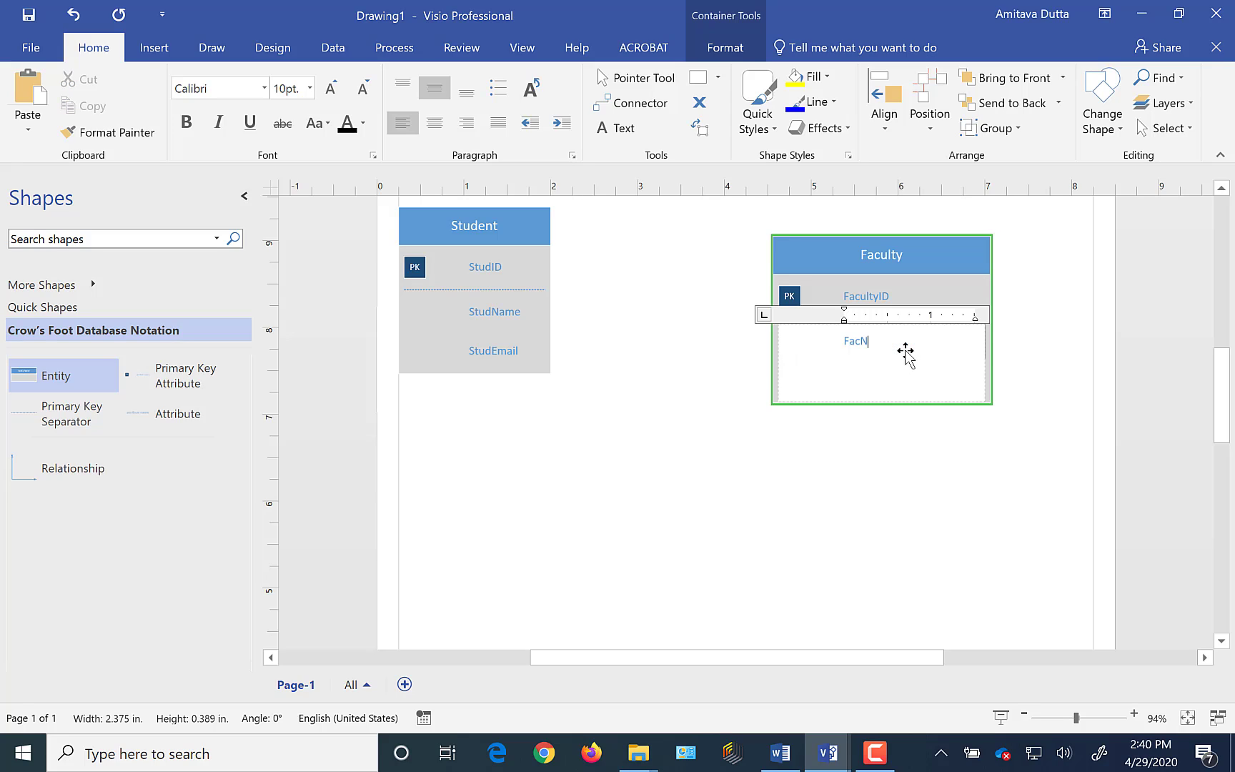
pyautogui.write('ame')
pyautogui.press('Escape')
pyautogui.click(886, 388)
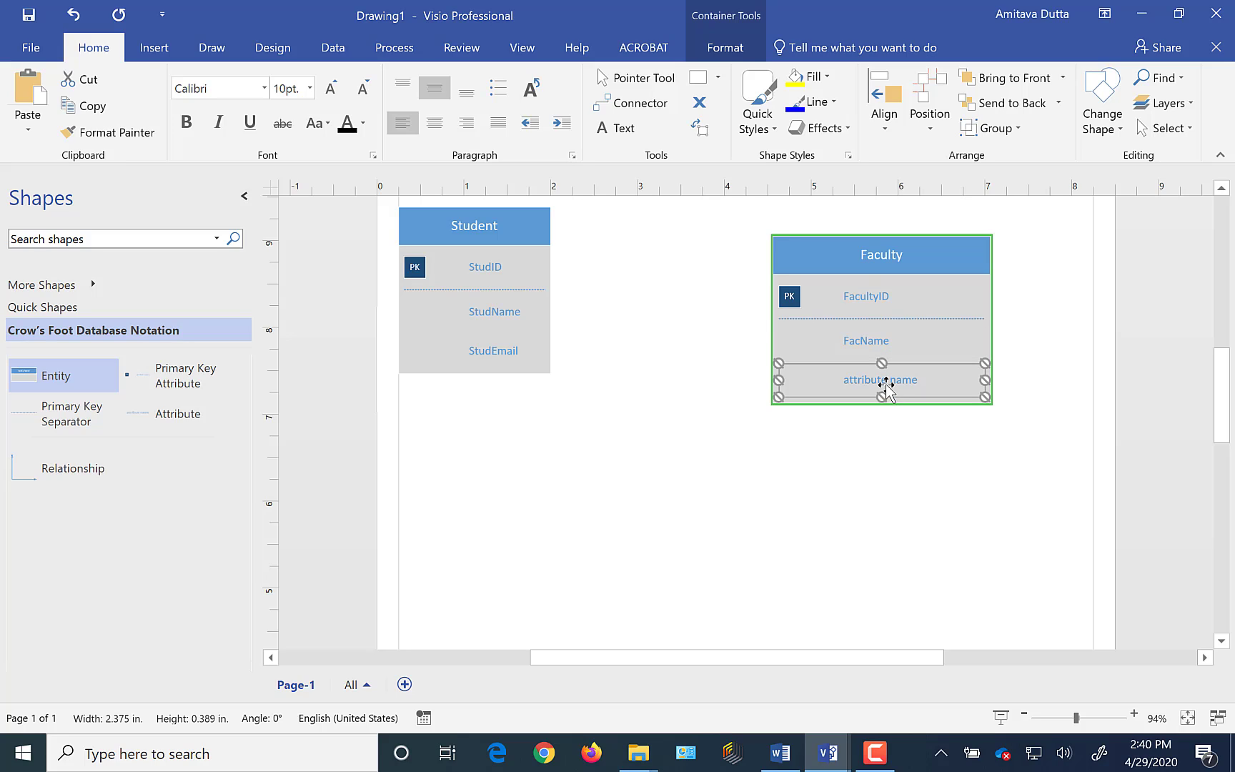
pyautogui.write('FacEmail')
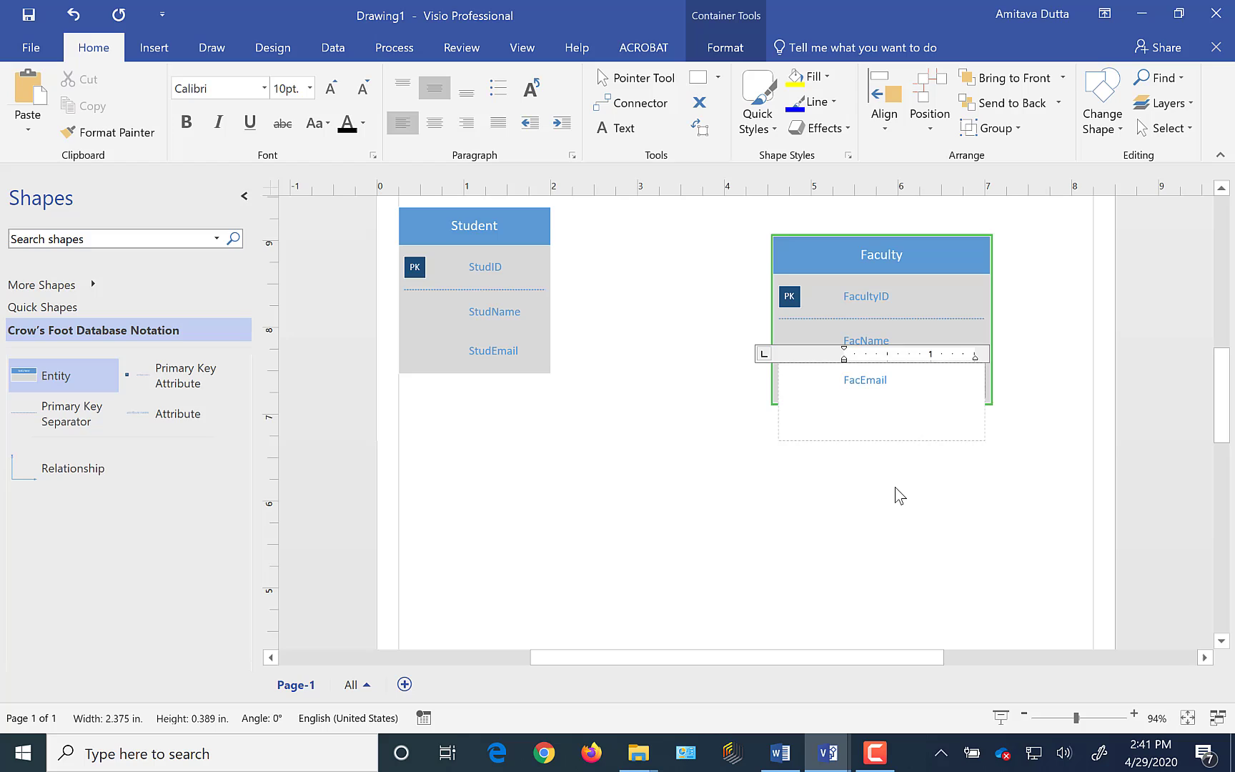
pyautogui.press('Escape')
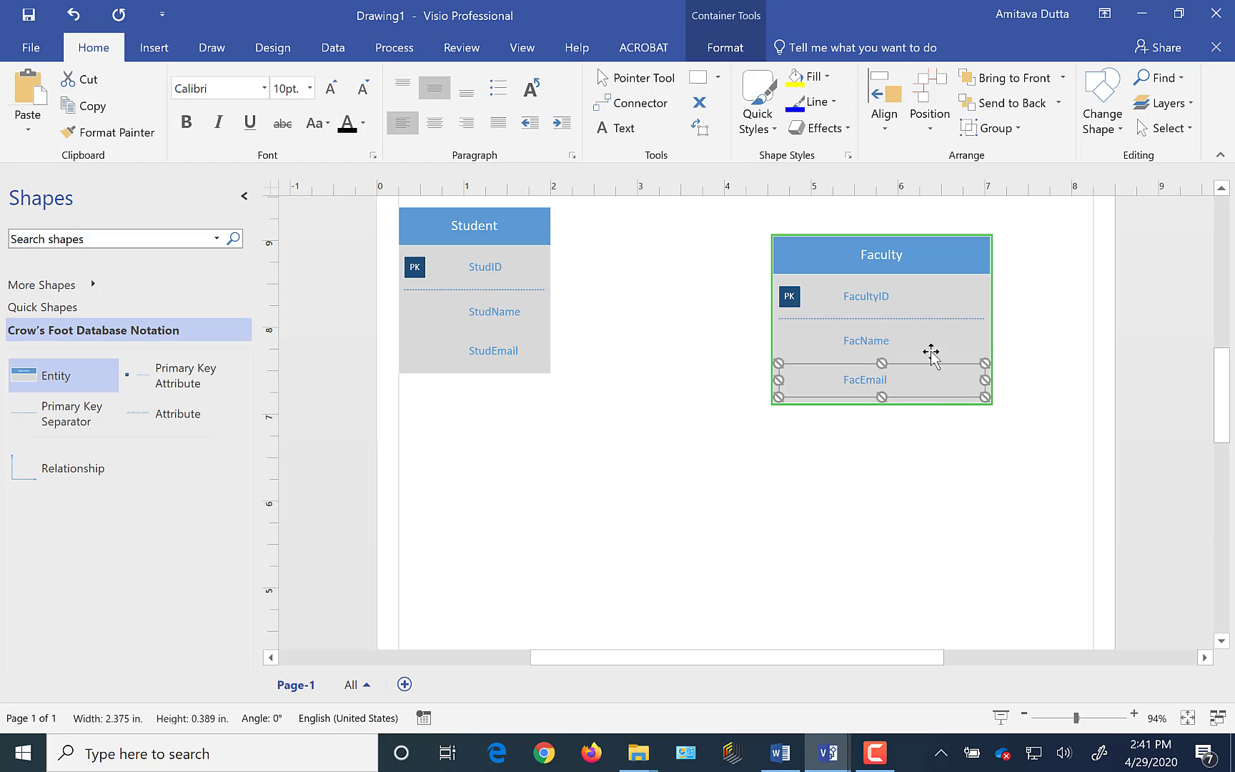
# Move the Faculty entity up to roughly the height of Student and narrow it to about 1.73 in wide
pyautogui.moveTo(918, 262); pyautogui.dragTo(921, 218)
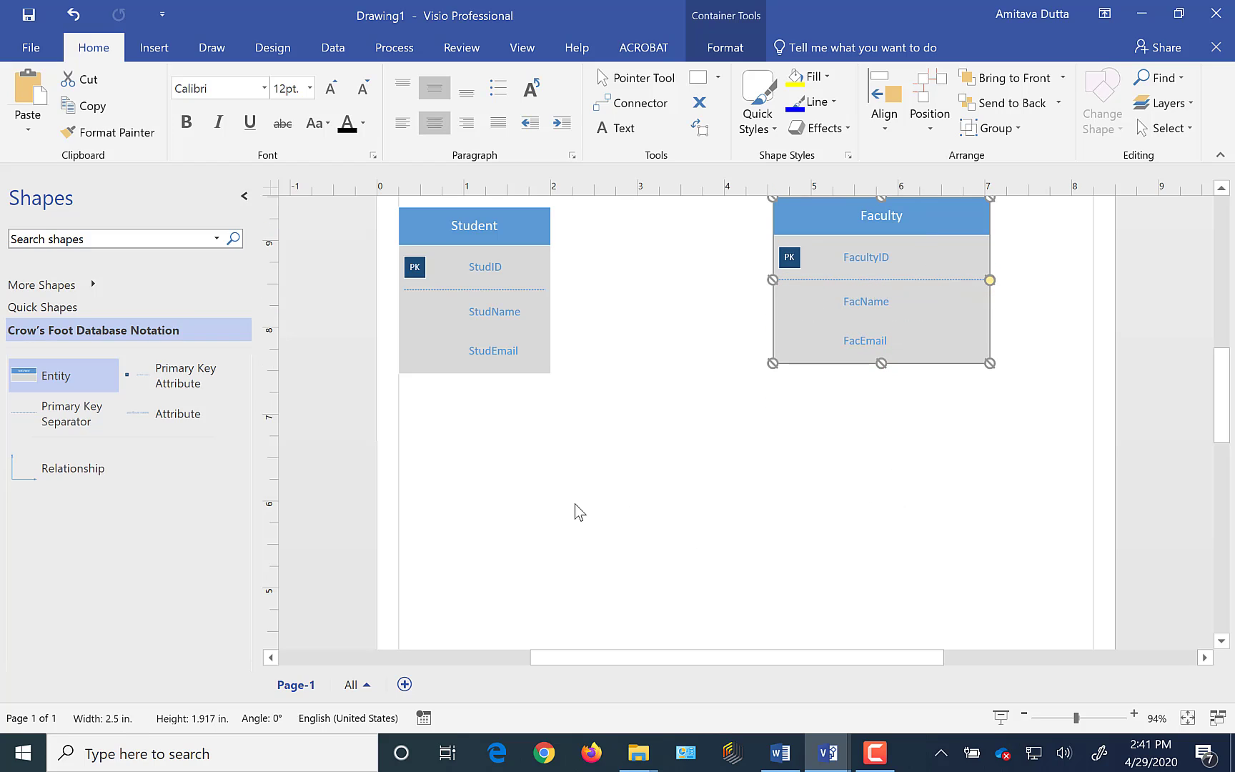
pyautogui.click(960, 309)
pyautogui.click(961, 265)
pyautogui.moveTo(989, 279); pyautogui.dragTo(924, 281)
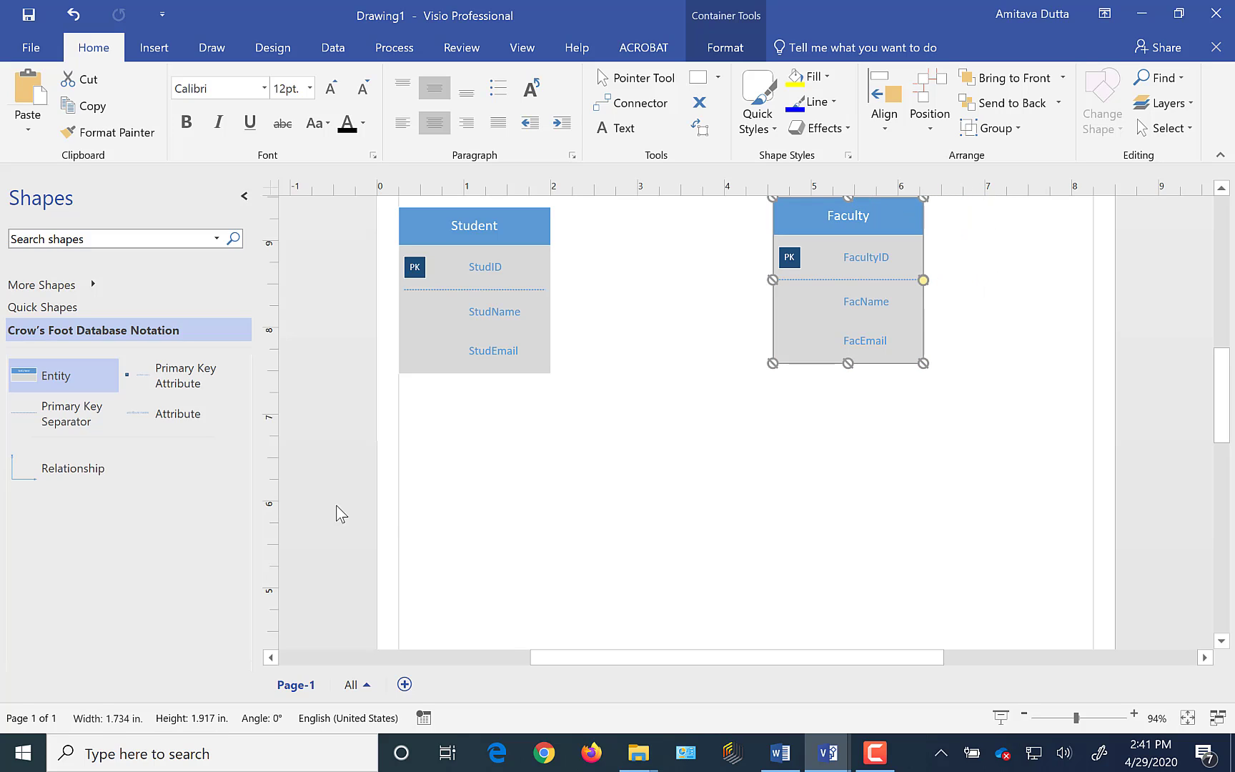
# Add a third Entity shape below and between Student and Faculty, and name it Course
pyautogui.moveTo(39, 392); pyautogui.dragTo(753, 546)
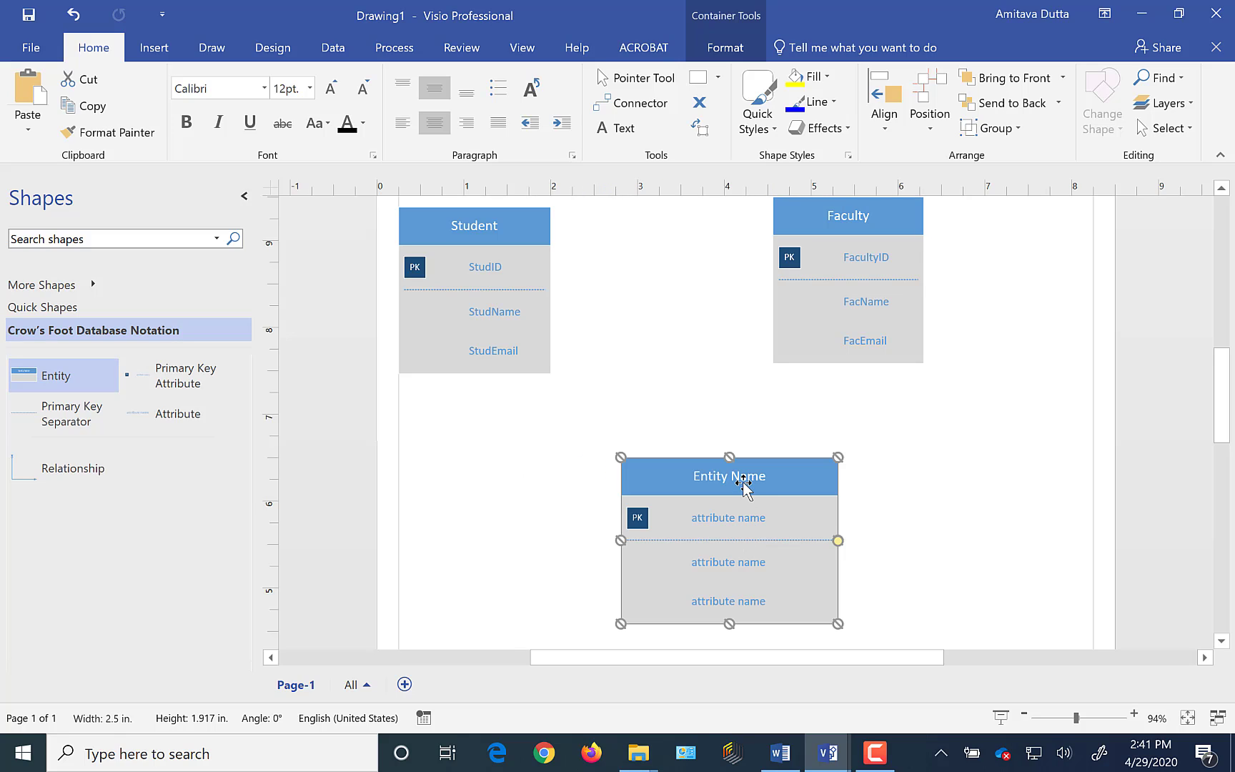
pyautogui.click(743, 481)
pyautogui.doubleClick(743, 481)
pyautogui.write('Course')
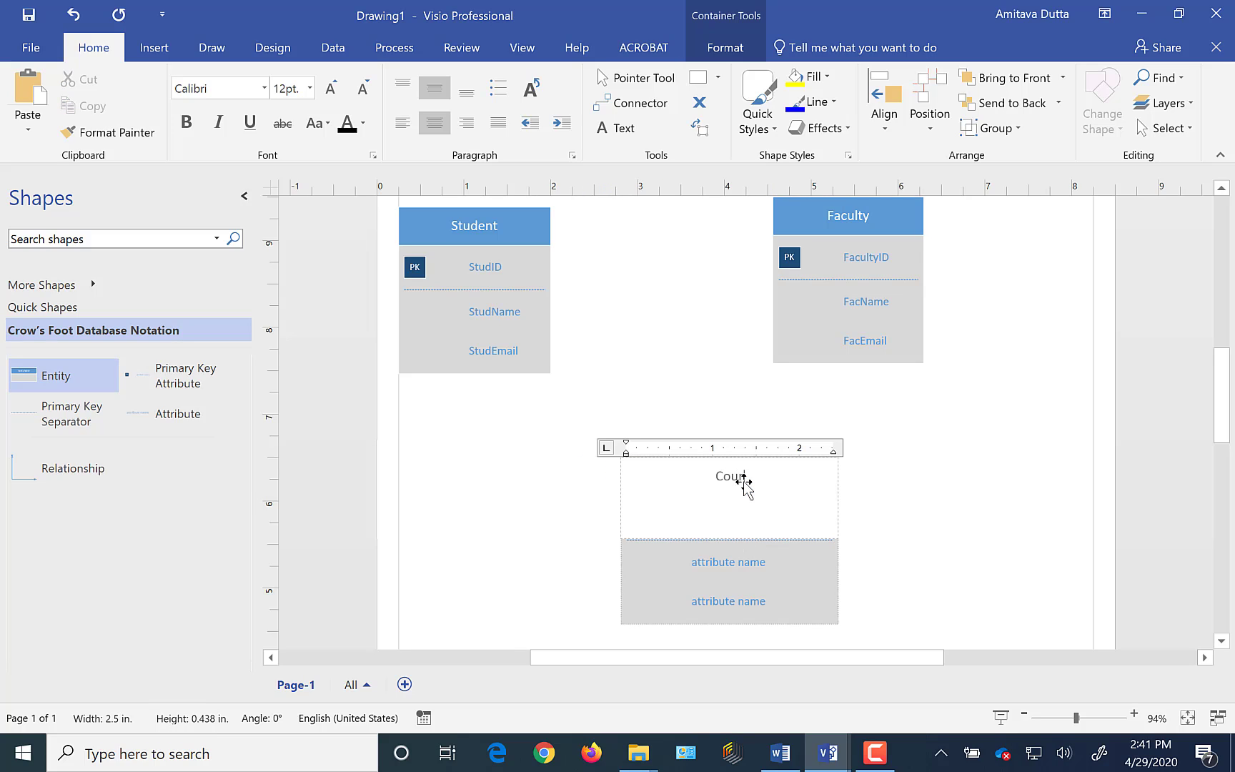
pyautogui.click(916, 475)
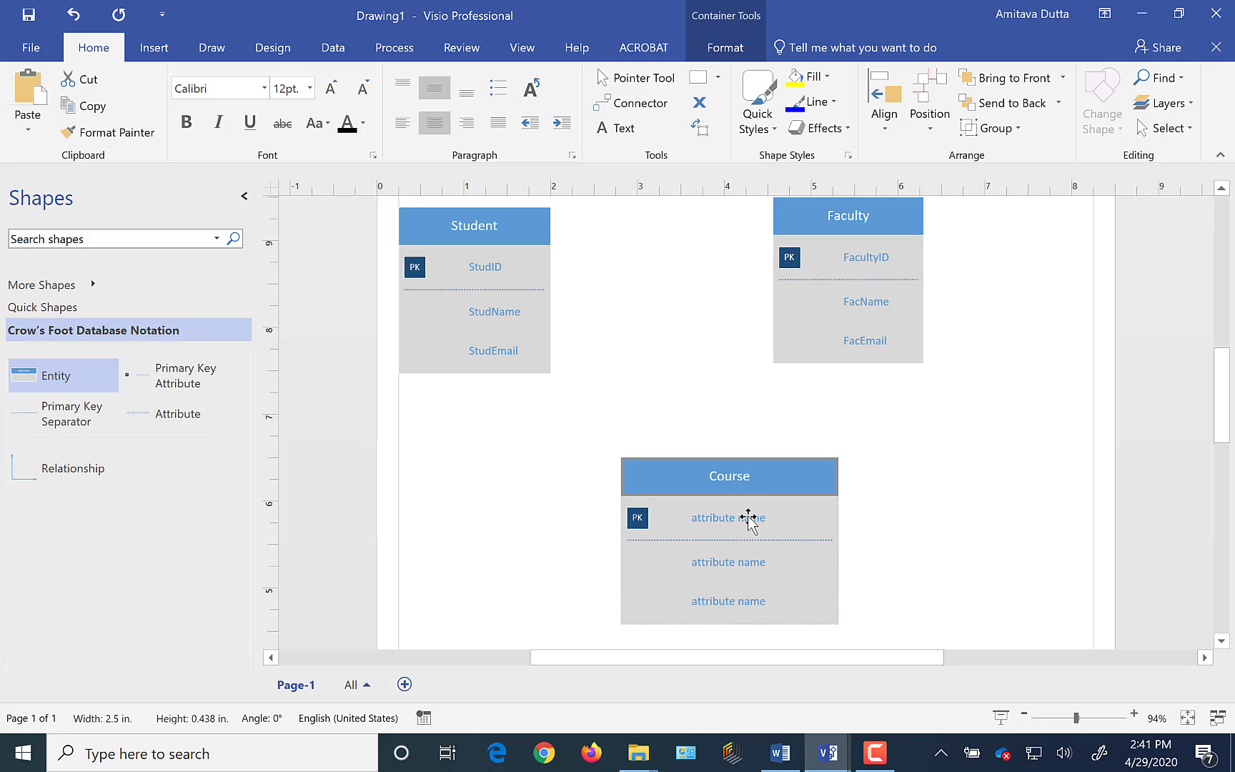
# Set the Course entity's primary key attribute to CourseID
pyautogui.click(749, 517)
pyautogui.write('Co')
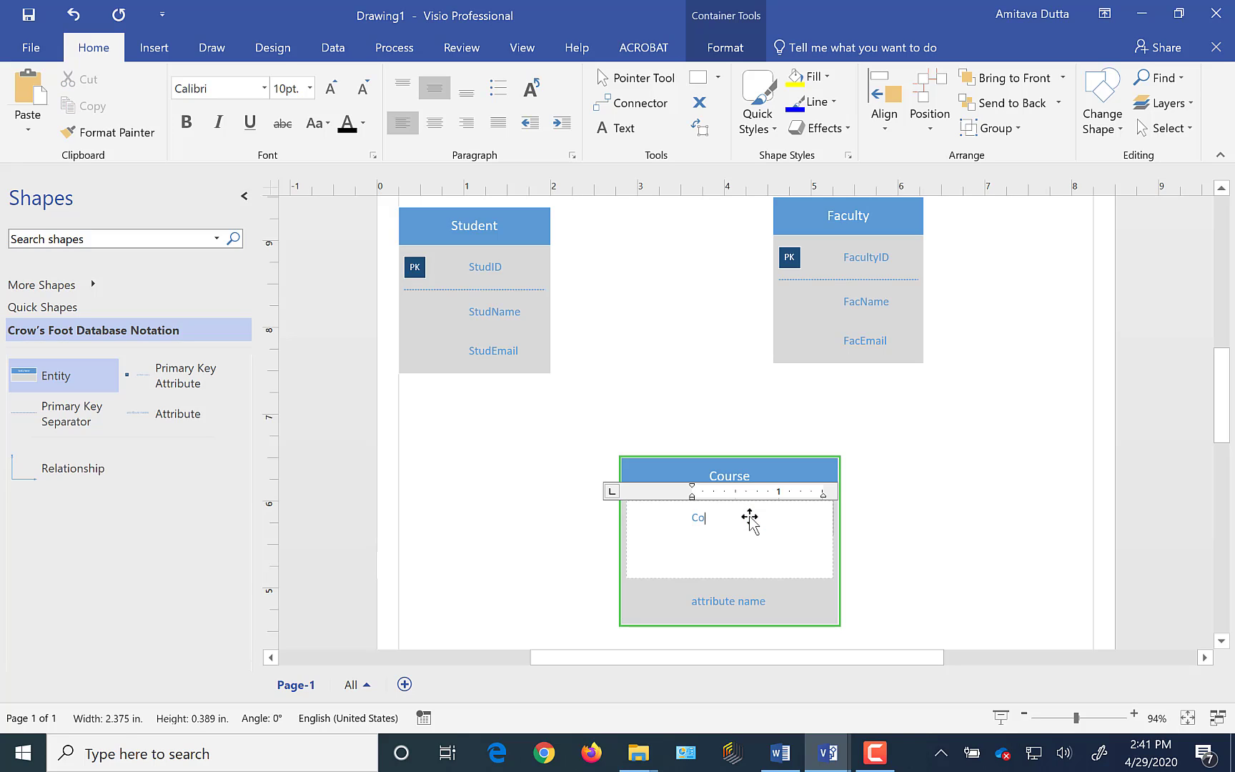
pyautogui.write('urseID')
pyautogui.press('Escape')
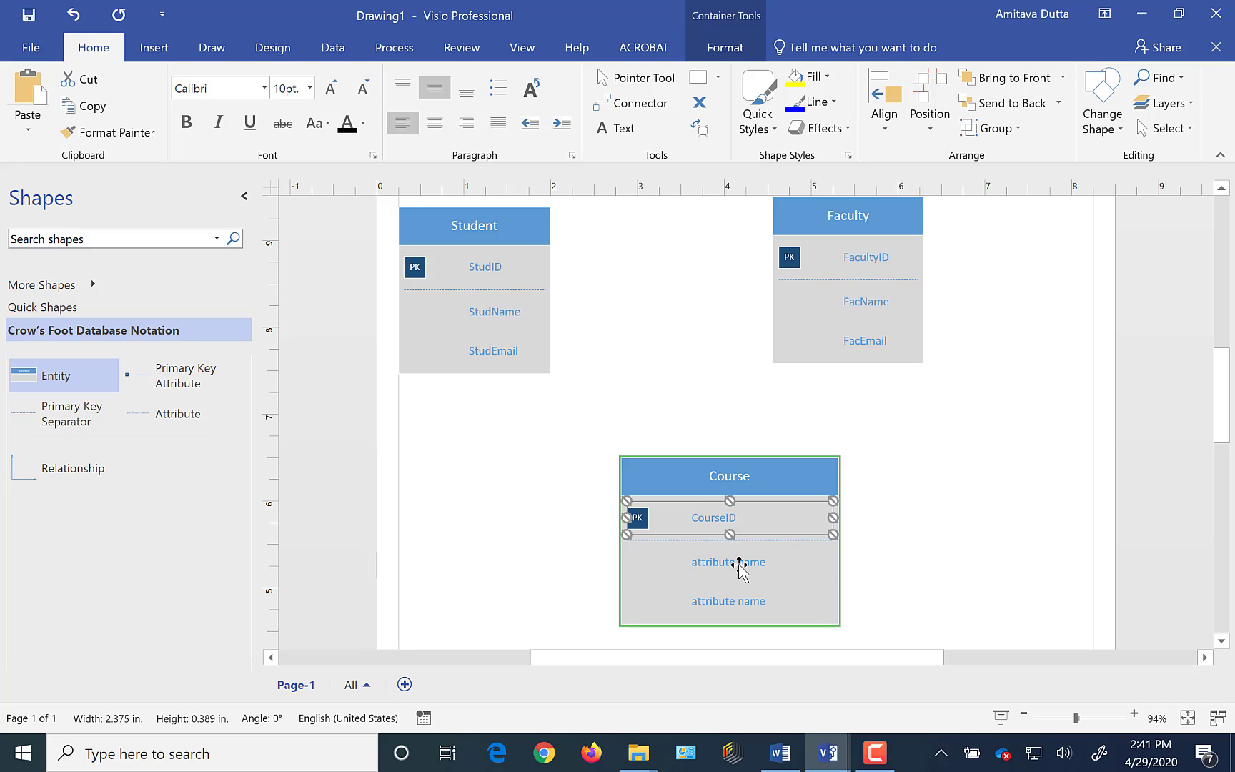
# Name the Course entity's other two attributes CRSname and CRScredit, and narrow the entity to about 1.81 in wide
pyautogui.click(740, 564)
pyautogui.write('C')
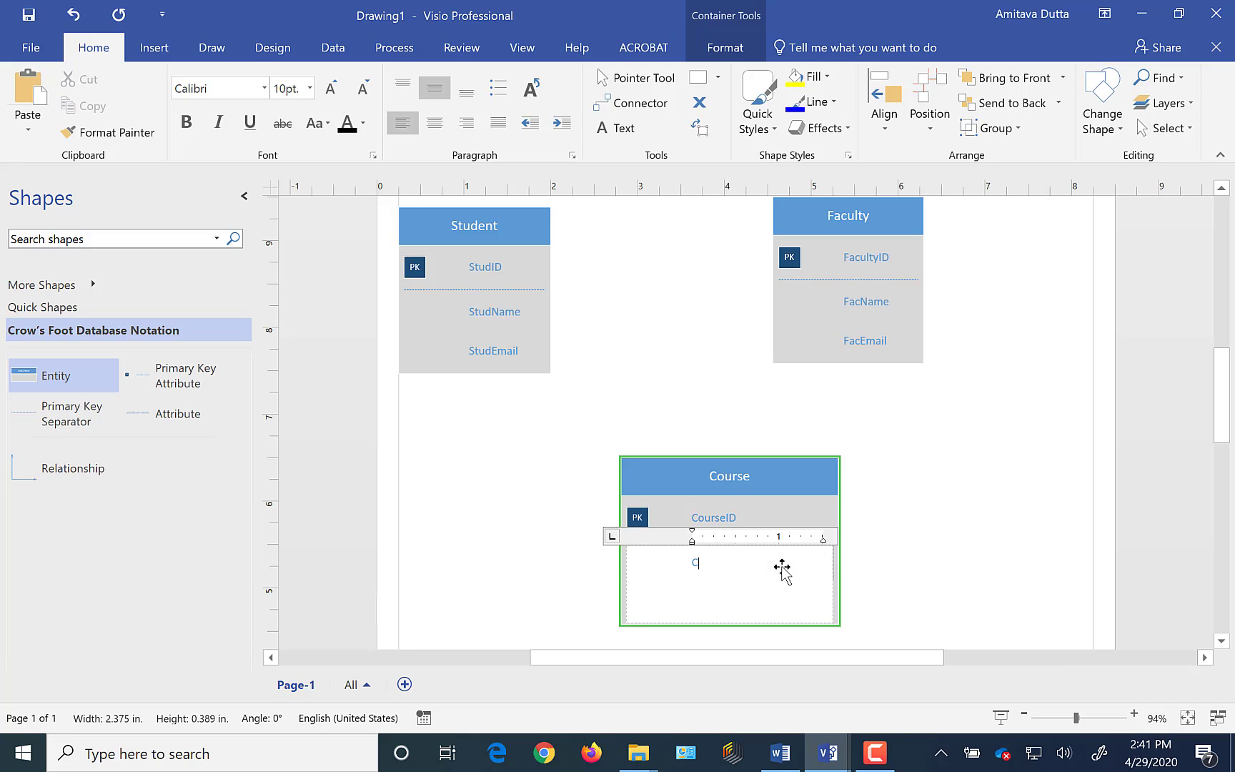
pyautogui.write('RSname')
pyautogui.press('Escape')
pyautogui.click(729, 607)
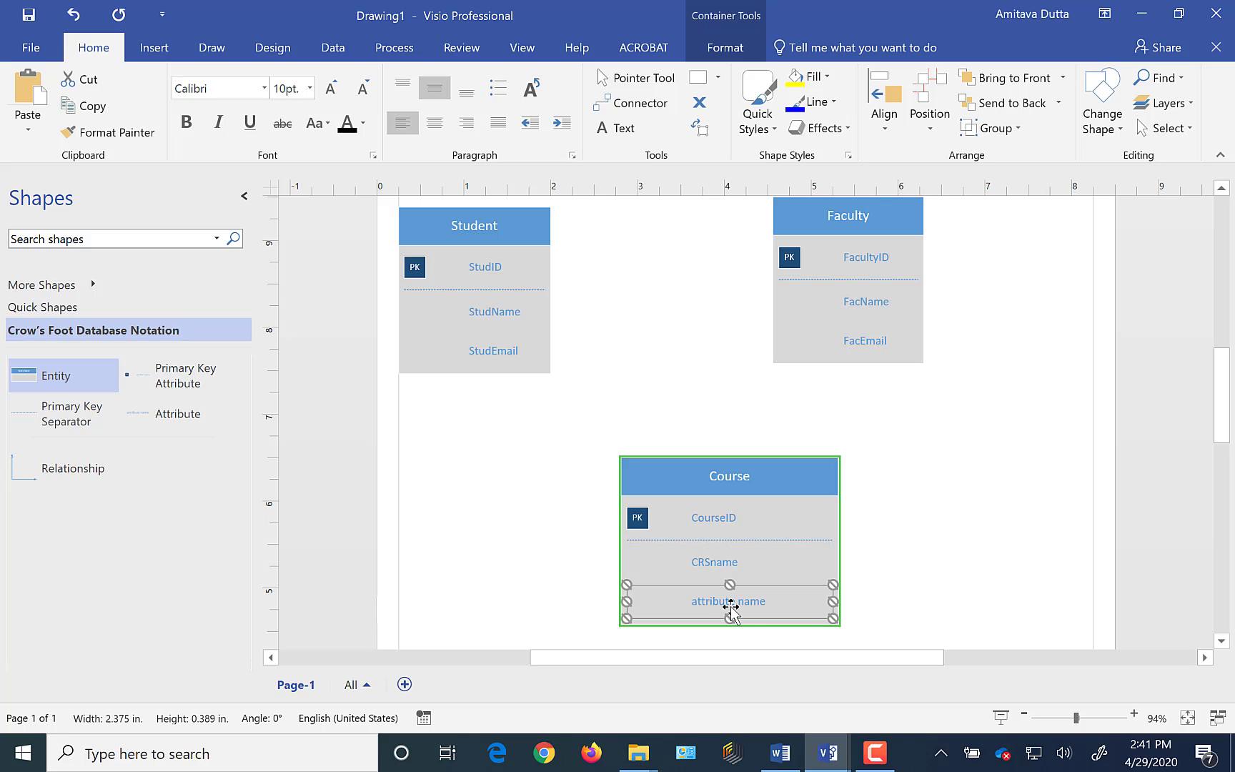
pyautogui.write('CRS')
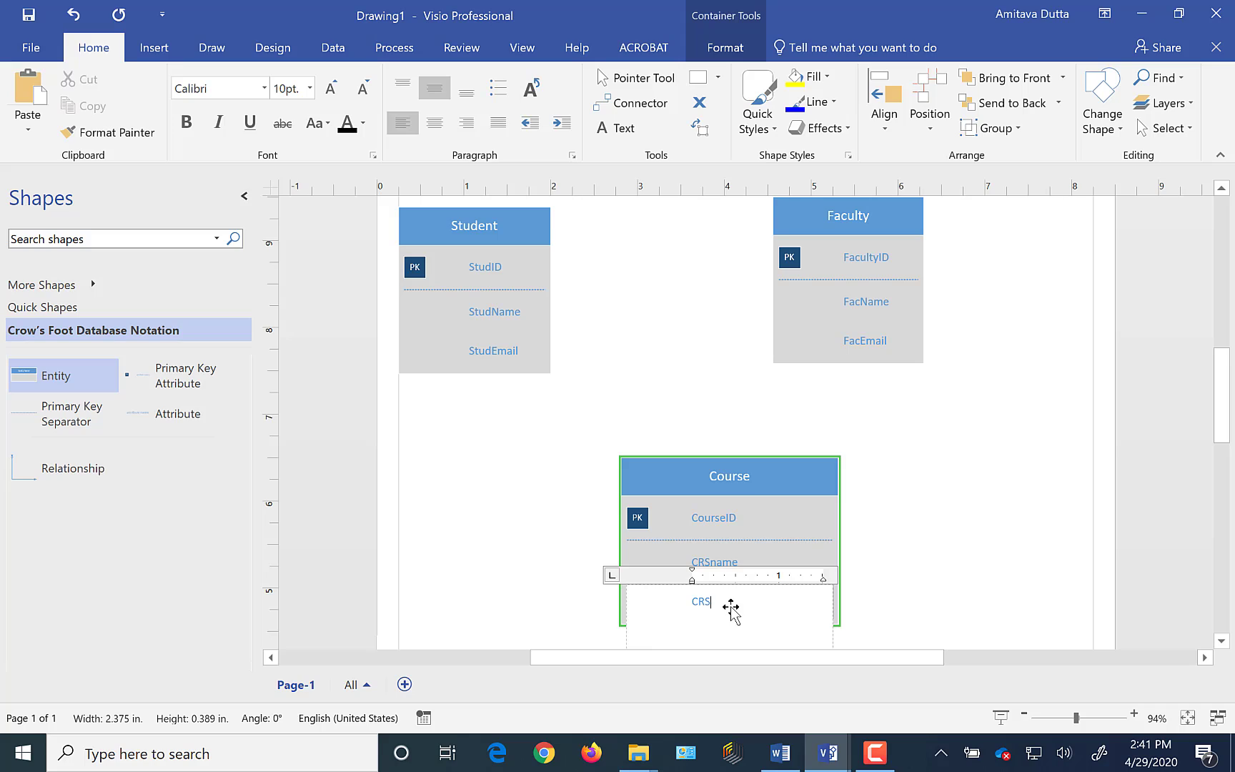
pyautogui.write('credit')
pyautogui.press('Escape')
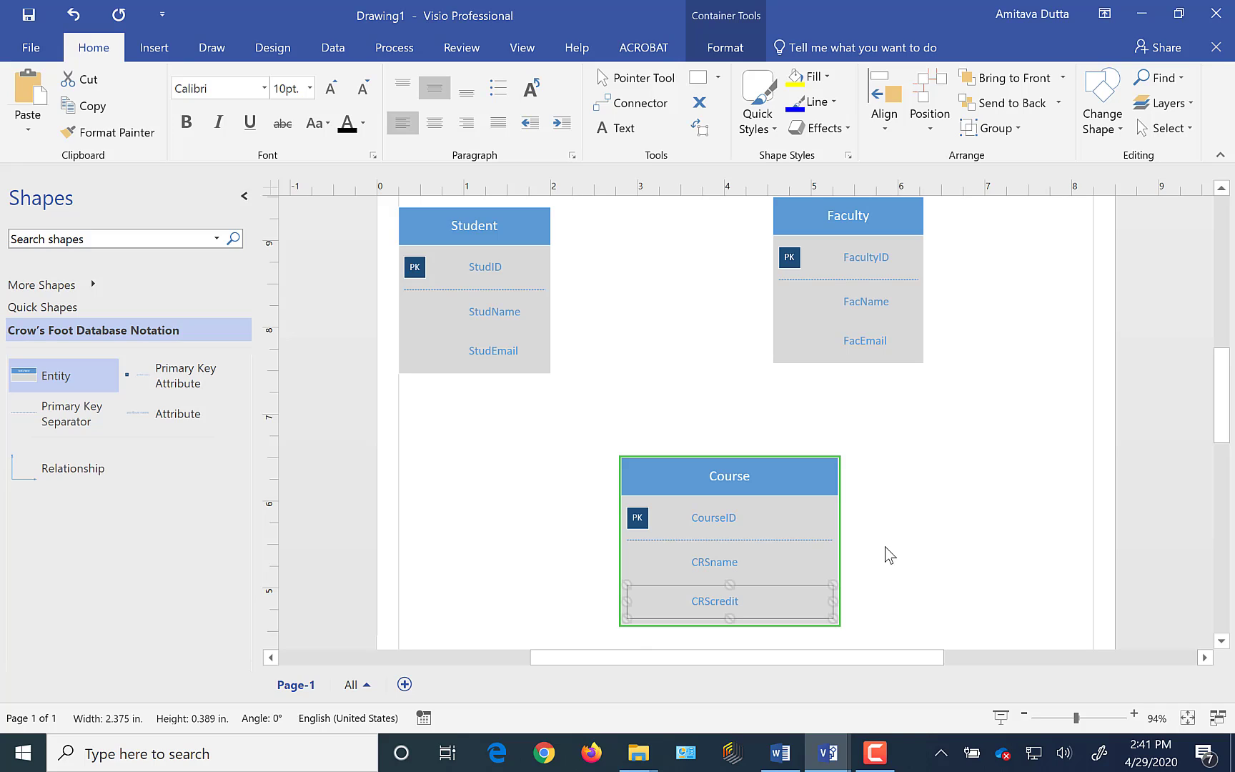
pyautogui.click(839, 539)
pyautogui.moveTo(840, 540); pyautogui.dragTo(778, 541)
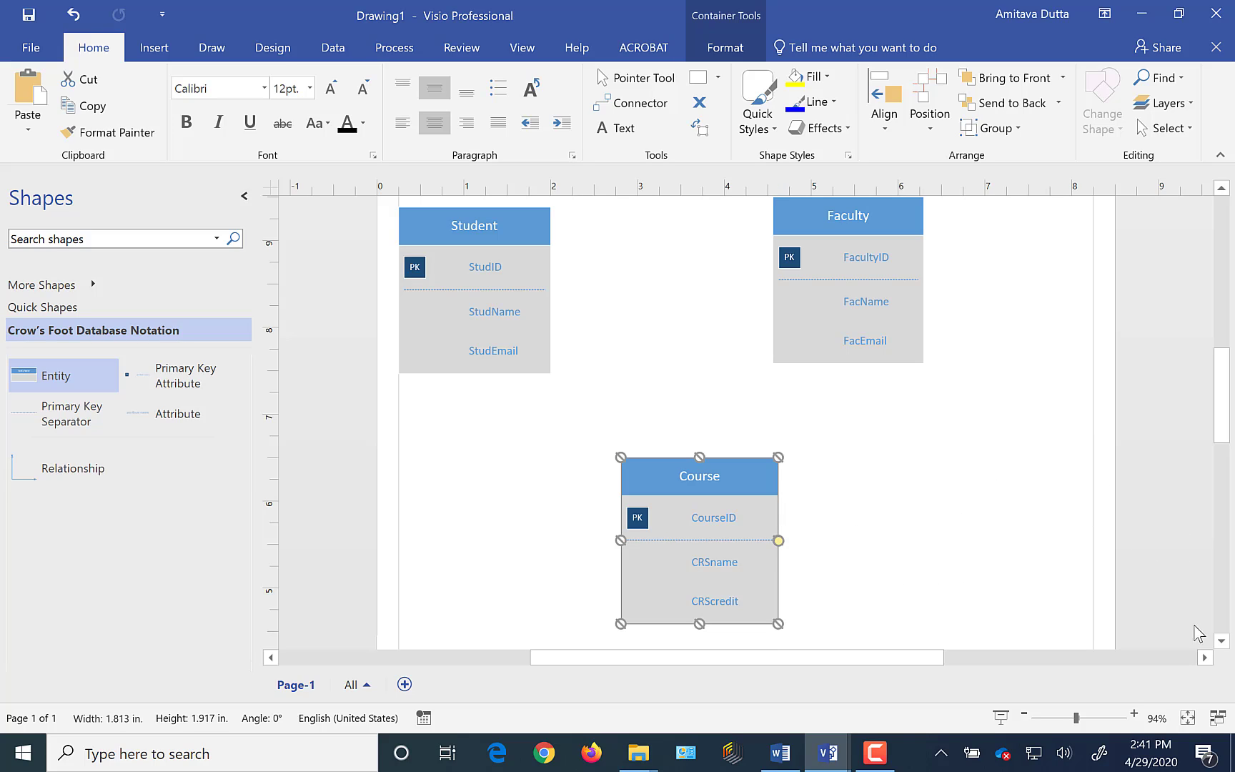
# Add a fourth Entity shape to the right of Faculty and name it StudClub
pyautogui.click(1205, 657)
pyautogui.moveTo(1225, 409)
pyautogui.mouseDown()
pyautogui.moveTo(1224, 386)
pyautogui.moveTo(1223, 405)
pyautogui.mouseUp()
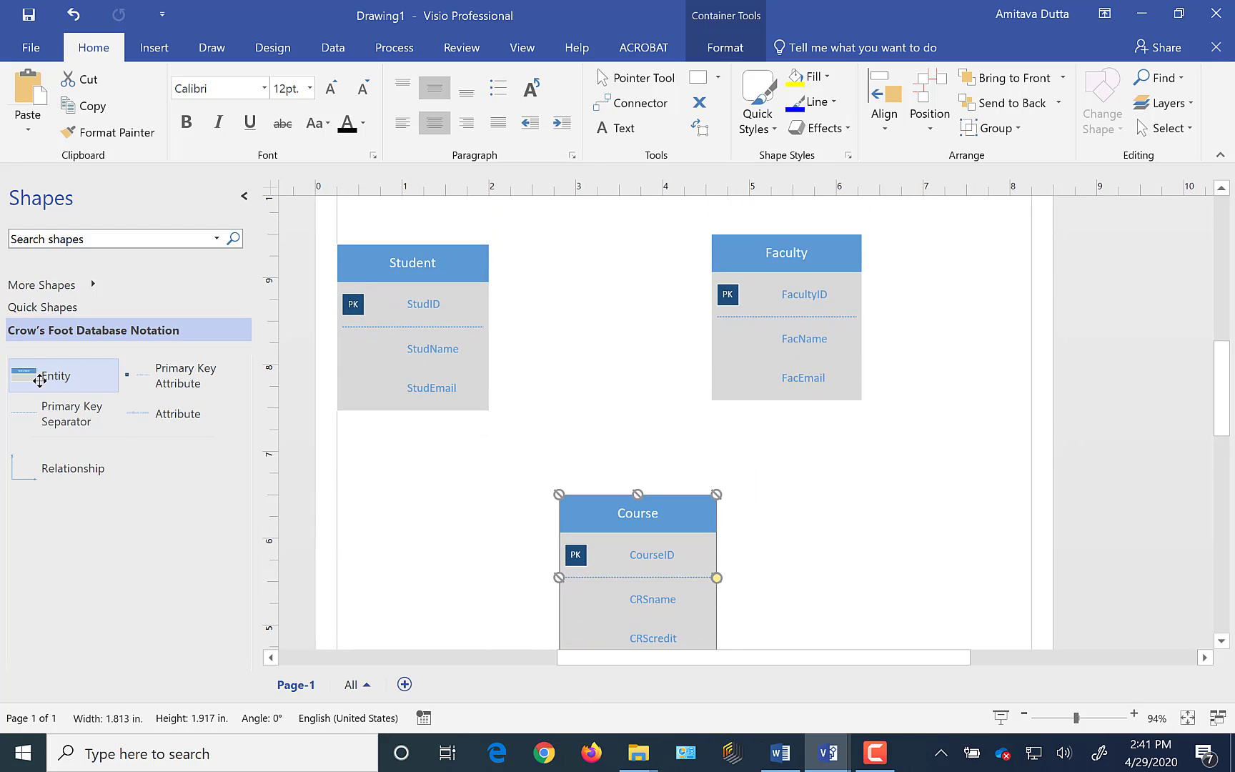
pyautogui.moveTo(33, 379); pyautogui.dragTo(1029, 309)
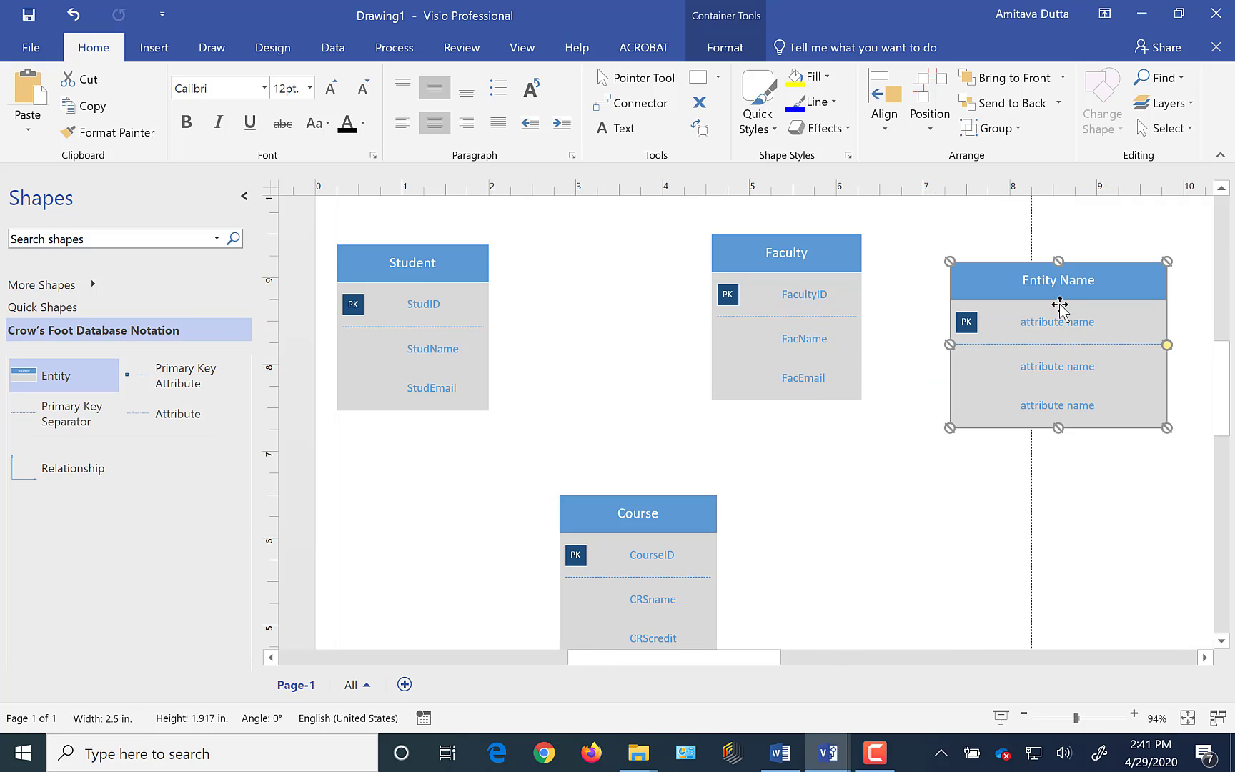
pyautogui.click(1064, 283)
pyautogui.write('St')
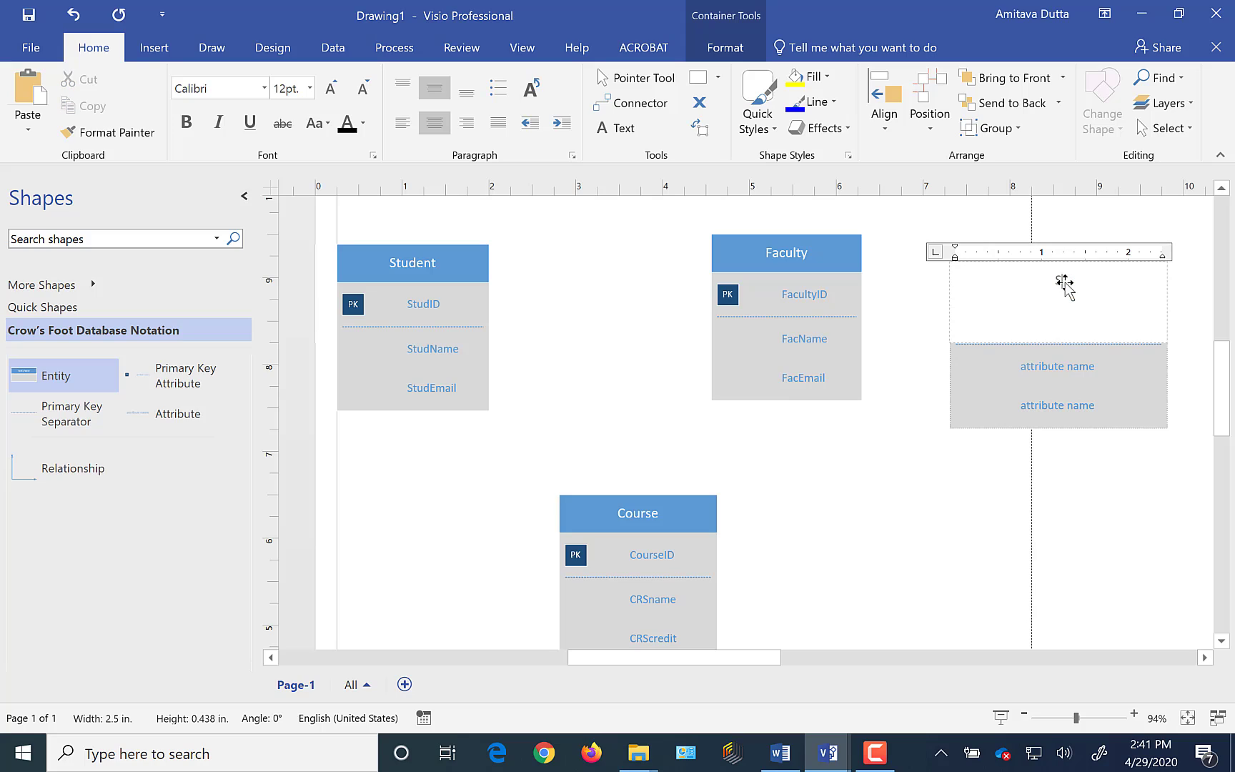
pyautogui.write('udIDub')
pyautogui.press('Escape')
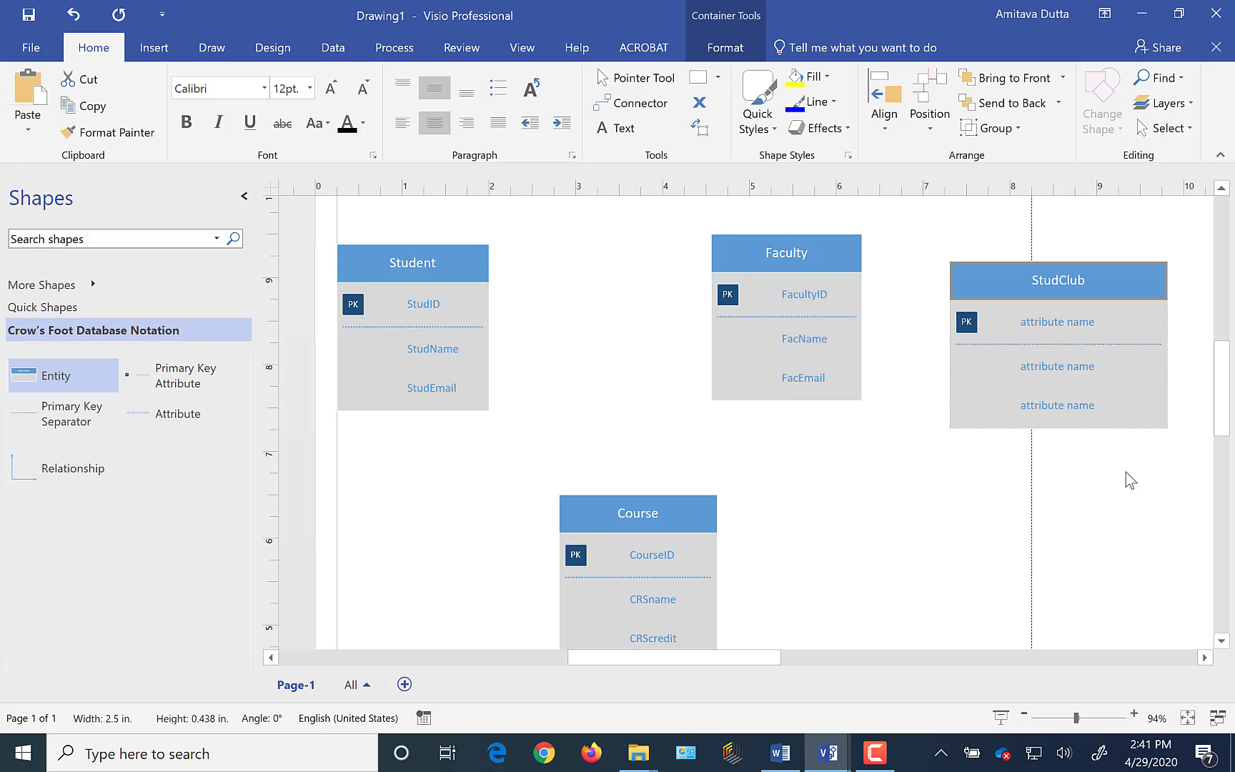
# Set the StudClub entity's primary key attribute to ClubName
pyautogui.click(1084, 325)
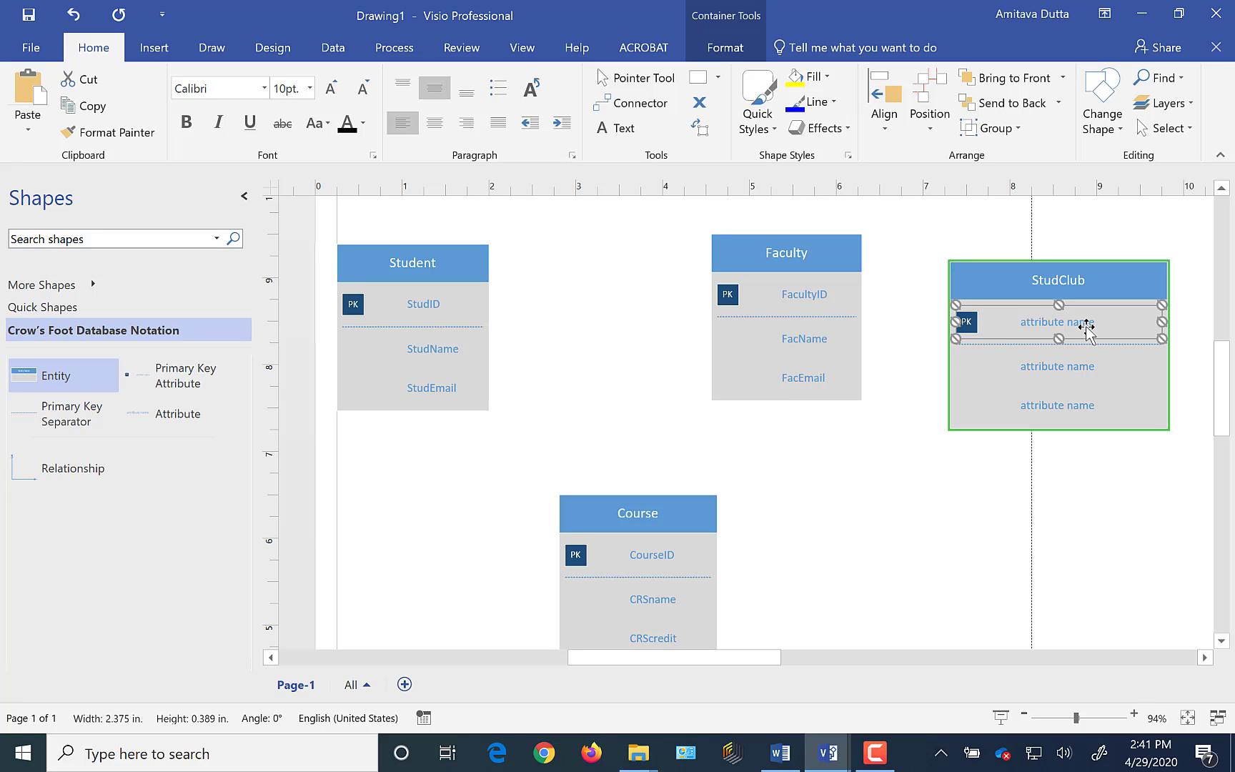
pyautogui.write('Club')
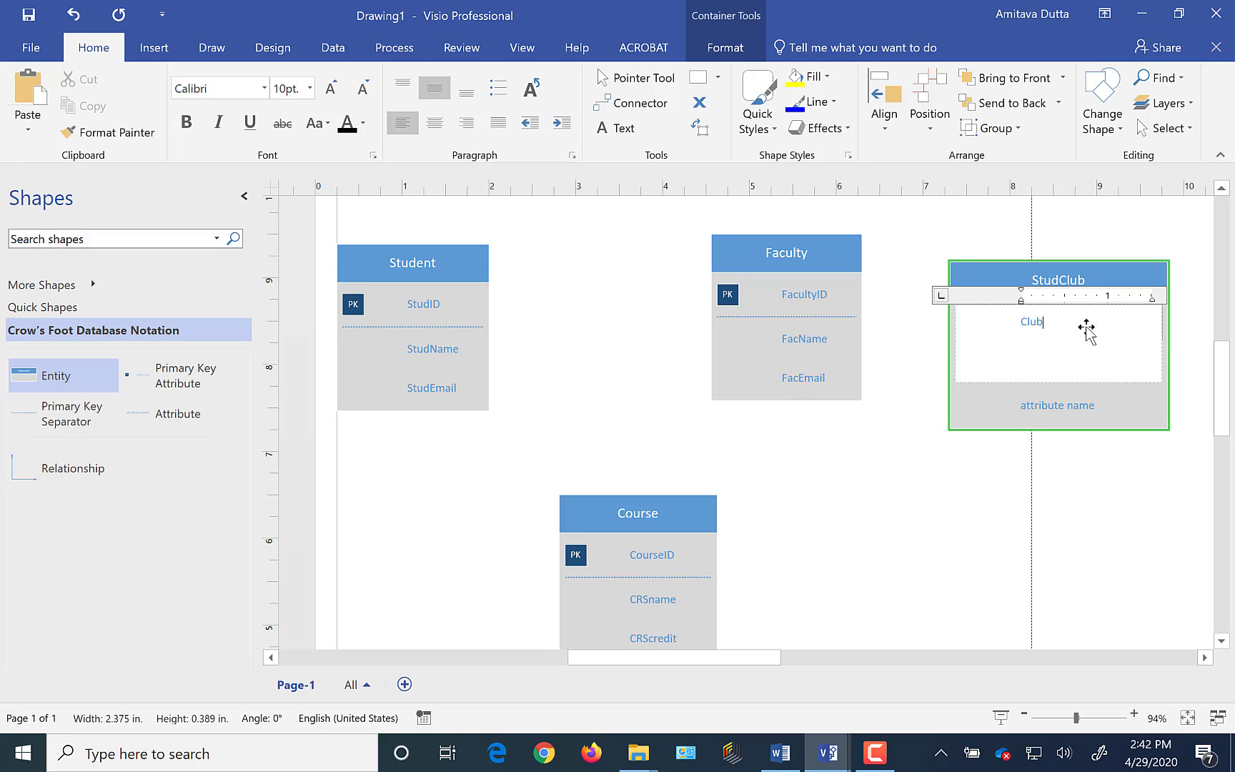
pyautogui.write('Name')
pyautogui.press('Escape')
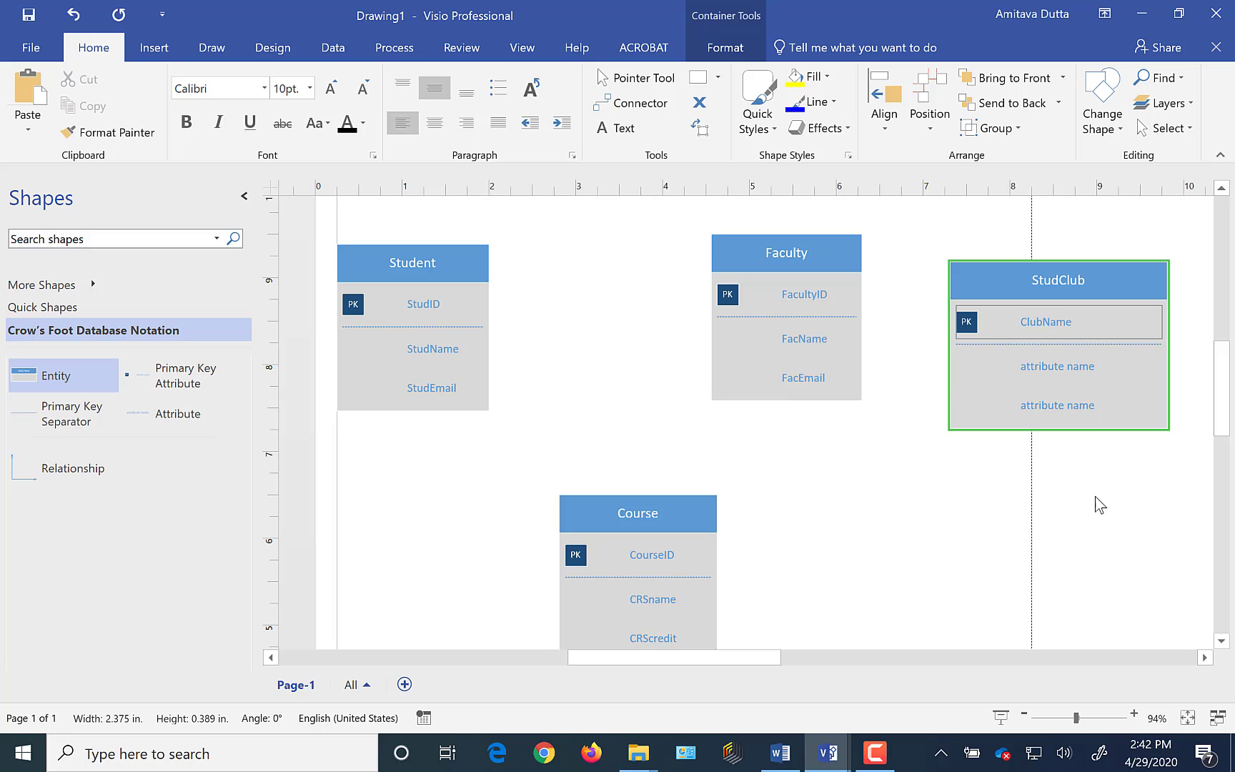
# Name the StudClub entity's first non-key attribute DateStarted and delete its unused last attribute
pyautogui.click(1070, 372)
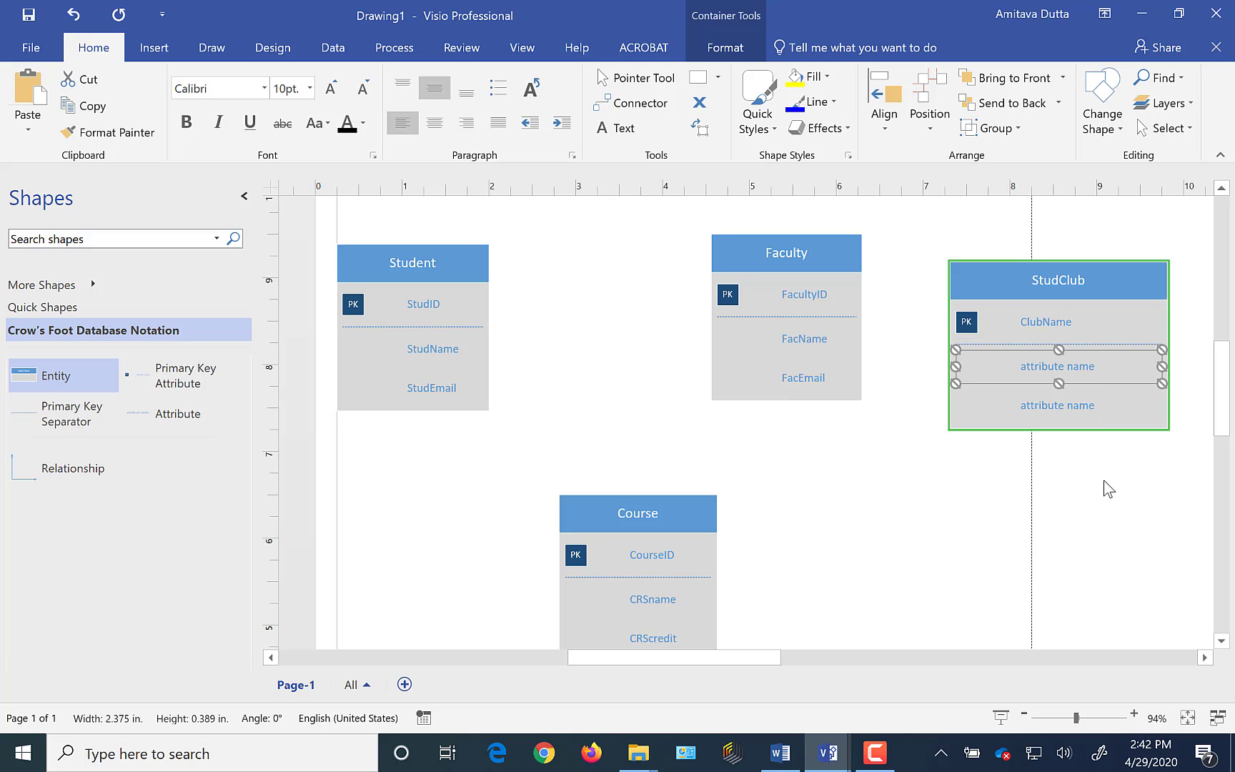
pyautogui.write('Date')
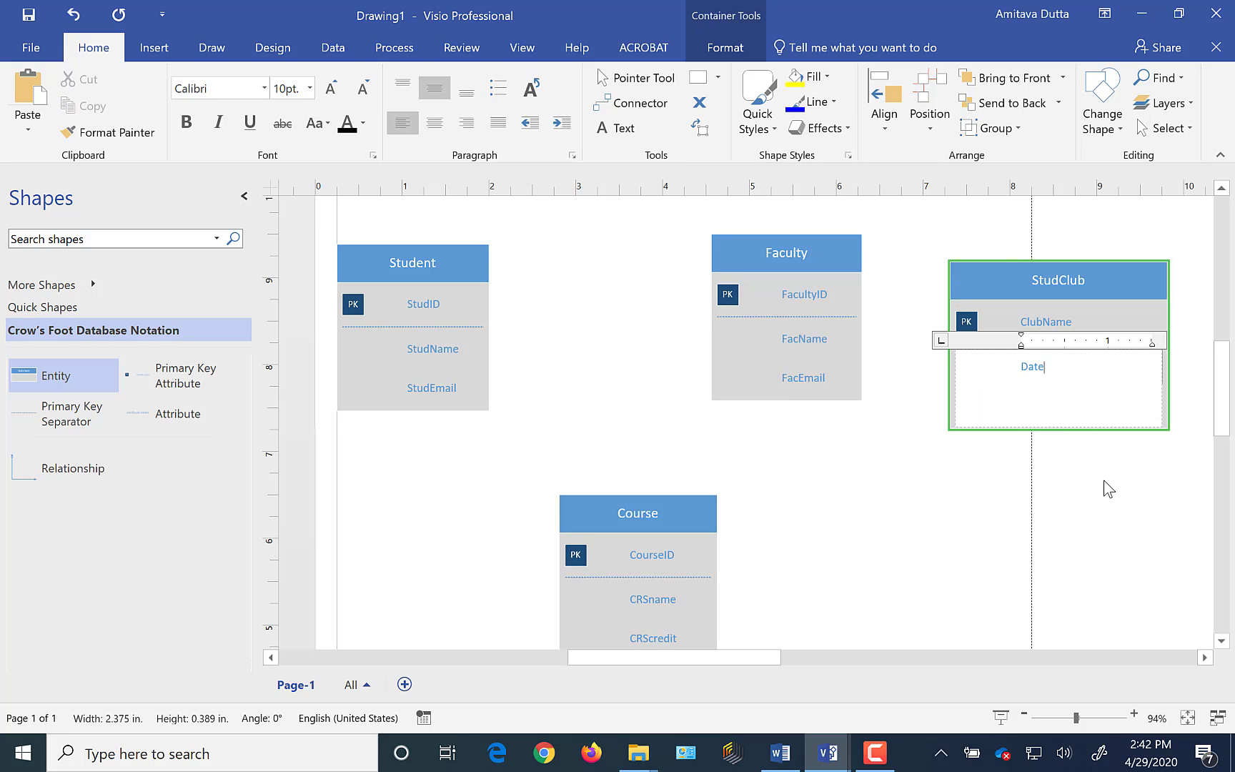
pyautogui.write('Started')
pyautogui.press('Escape')
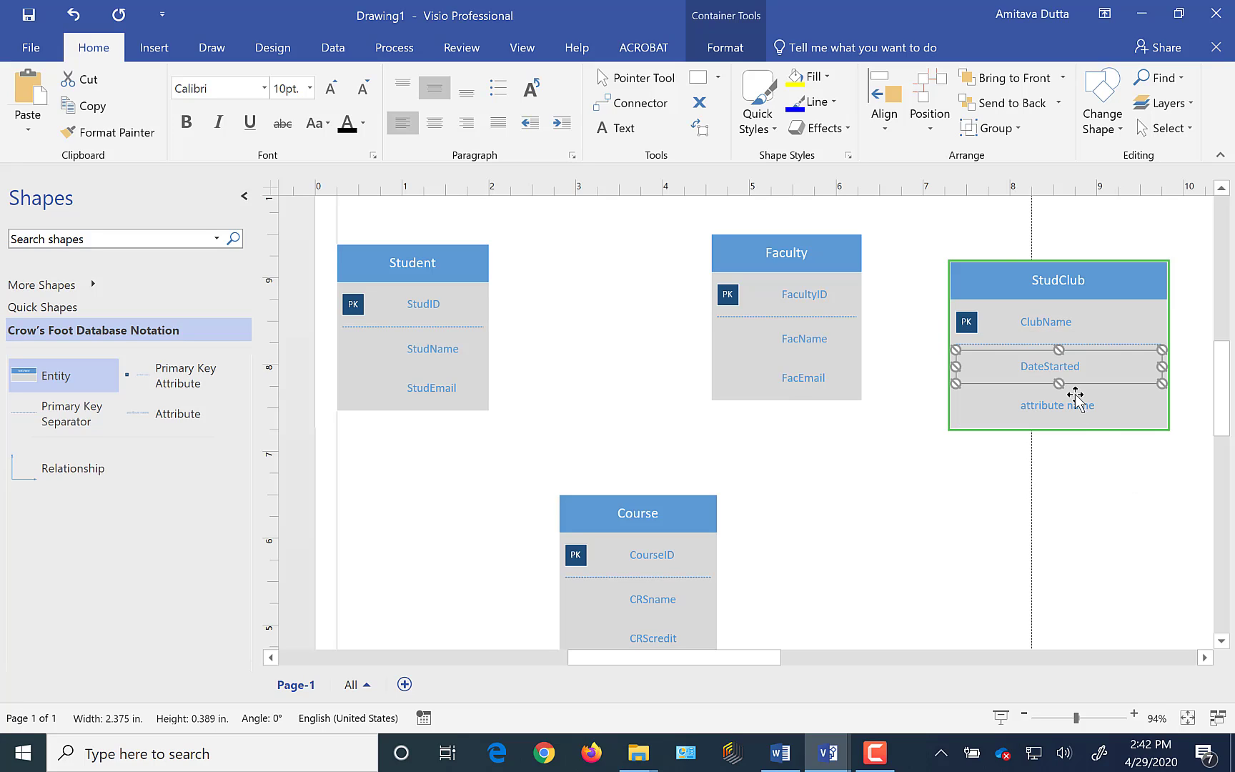
pyautogui.click(1072, 407)
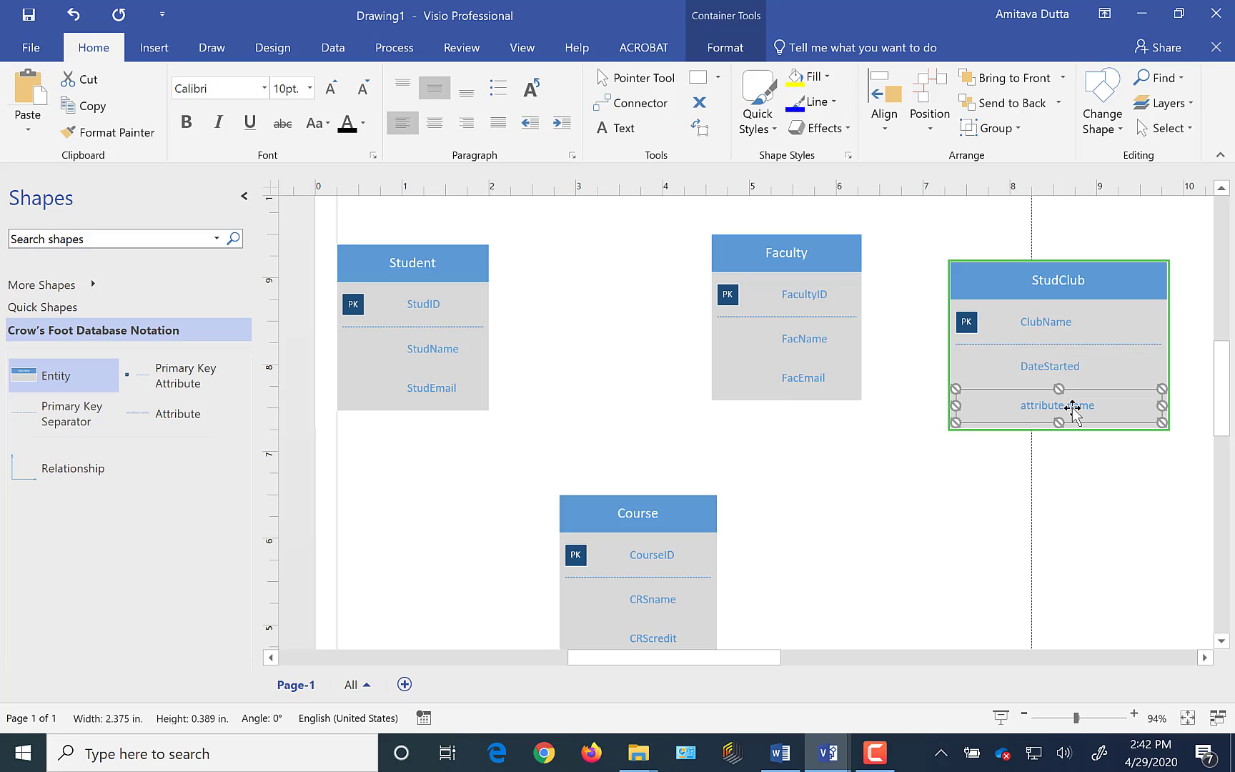
pyautogui.press('Delete')
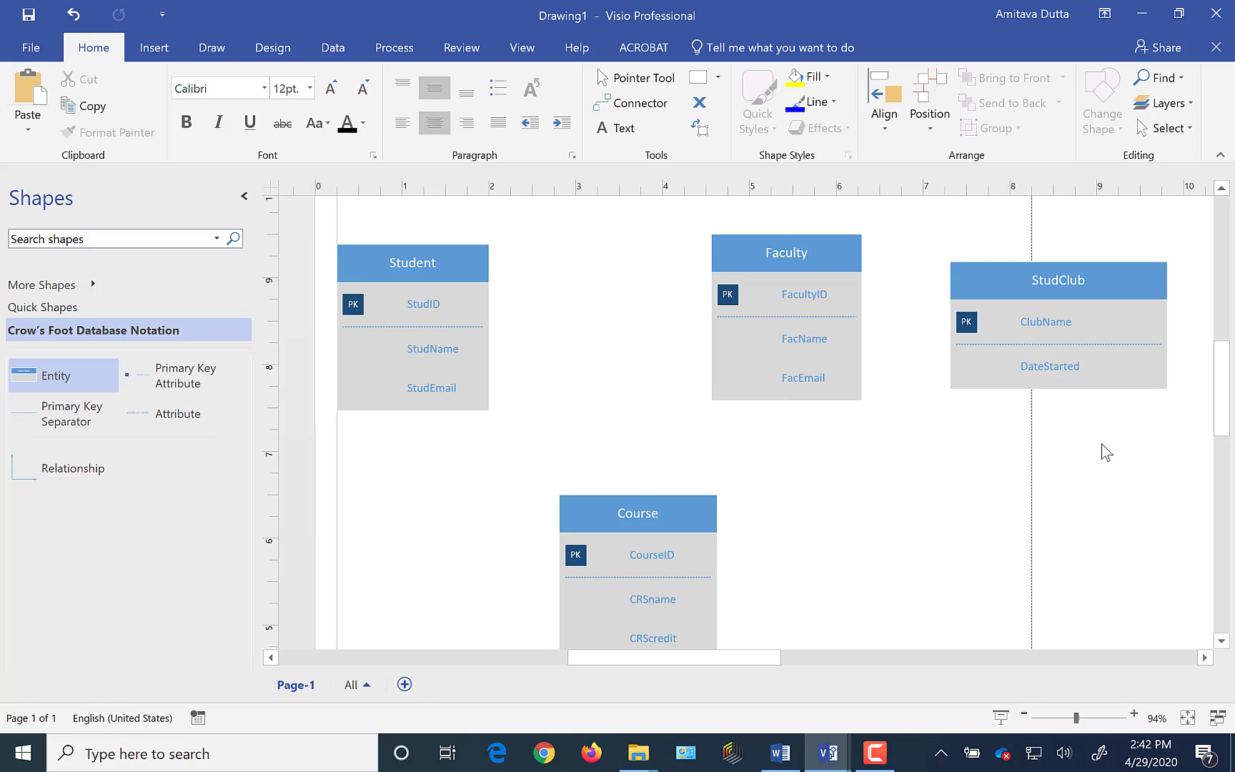
# Narrow the StudClub entity to about 1.75 in wide and move it level with the top of Student
pyautogui.click(1115, 336)
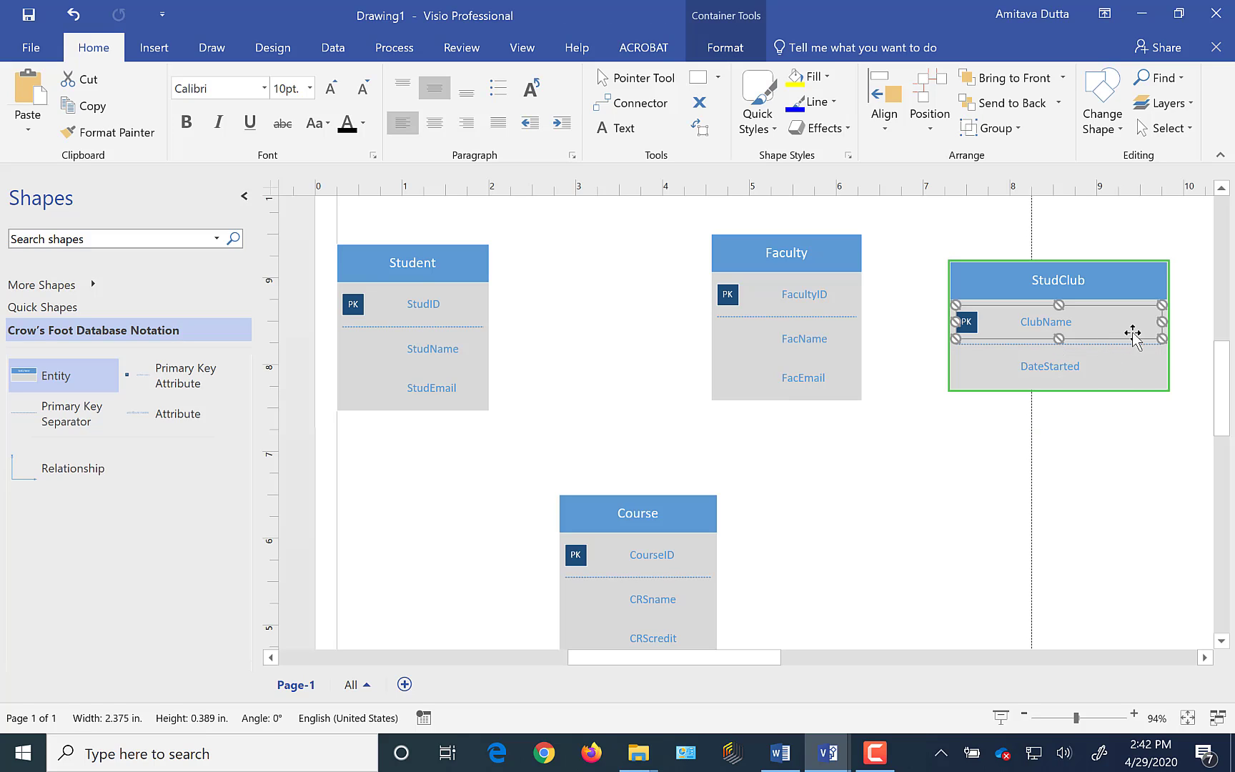
pyautogui.click(1140, 293)
pyautogui.moveTo(1167, 325); pyautogui.dragTo(1153, 278)
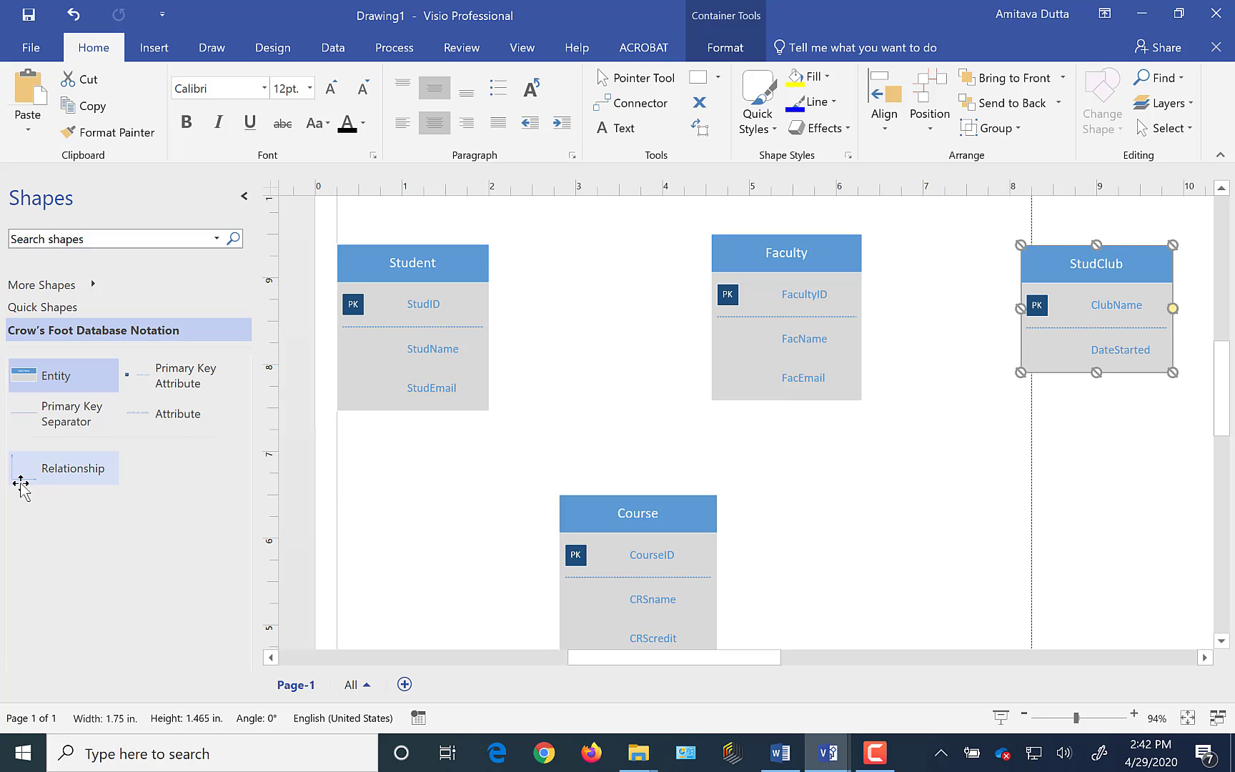
# Connect Student's right side to Faculty's left side with a Relationship connector and straighten it into a horizontal line
pyautogui.moveTo(64, 475); pyautogui.dragTo(613, 318)
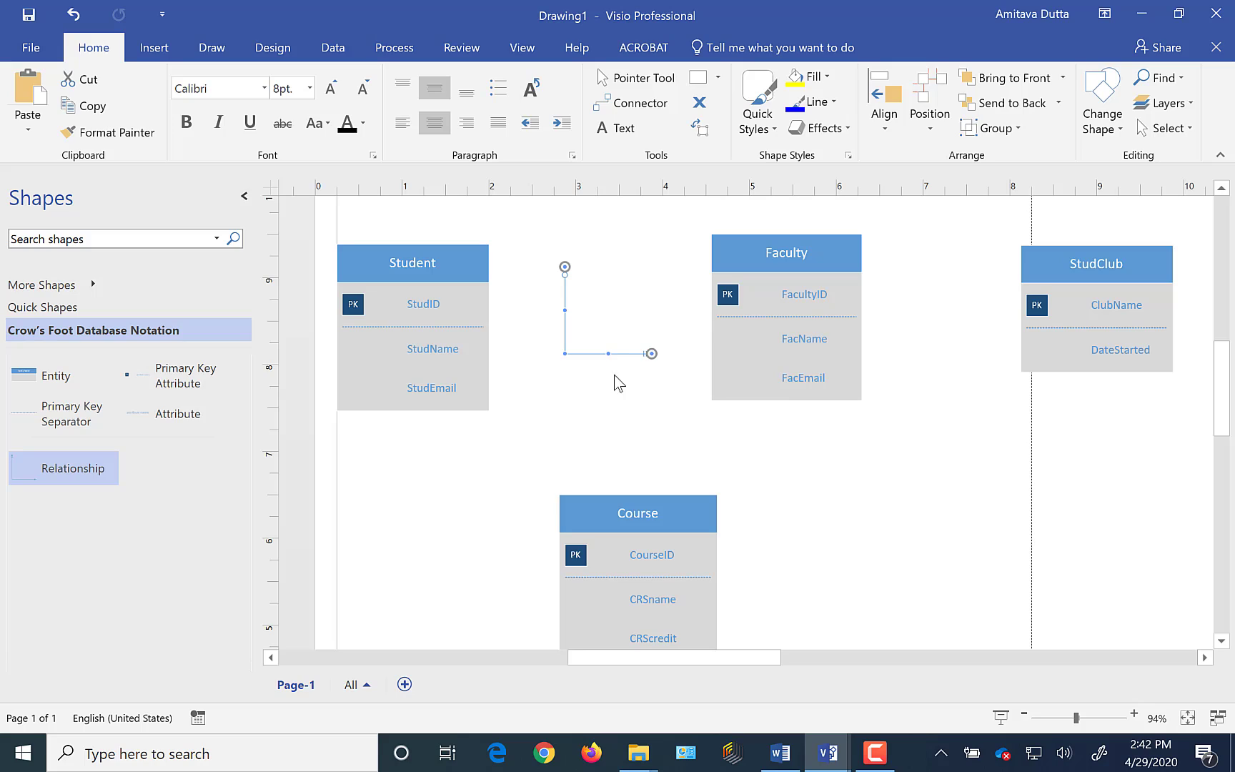
pyautogui.moveTo(566, 267); pyautogui.dragTo(488, 326)
pyautogui.moveTo(651, 353); pyautogui.dragTo(709, 342)
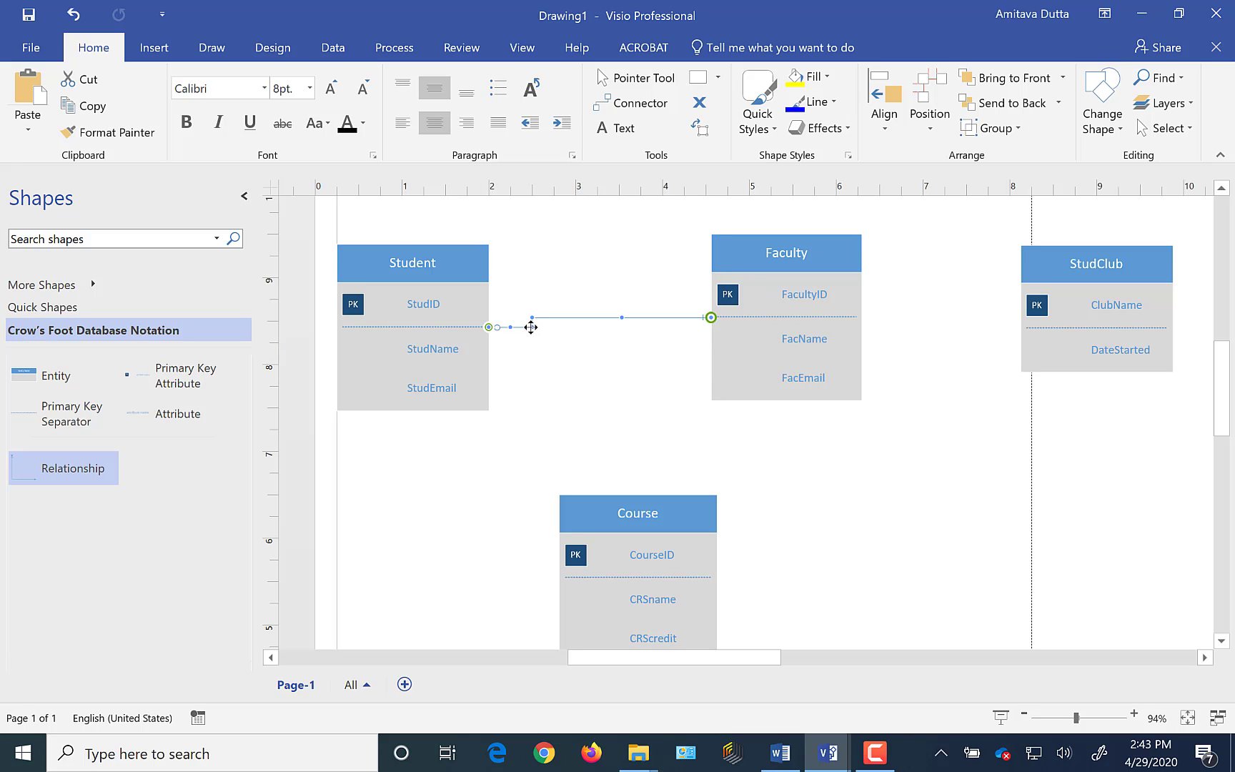
pyautogui.moveTo(532, 327); pyautogui.dragTo(532, 318)
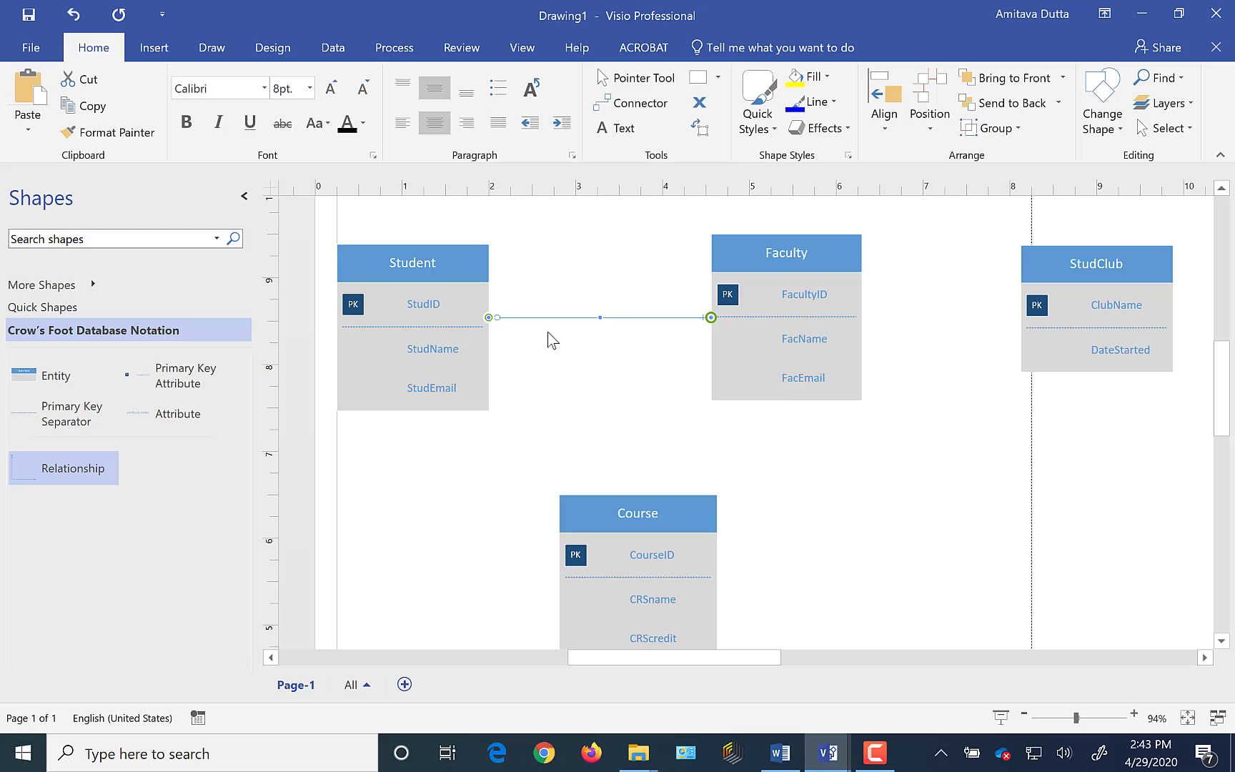
# Label the Student–Faculty relationship "teaches" and make it non-identifying
pyautogui.doubleClick(600, 317)
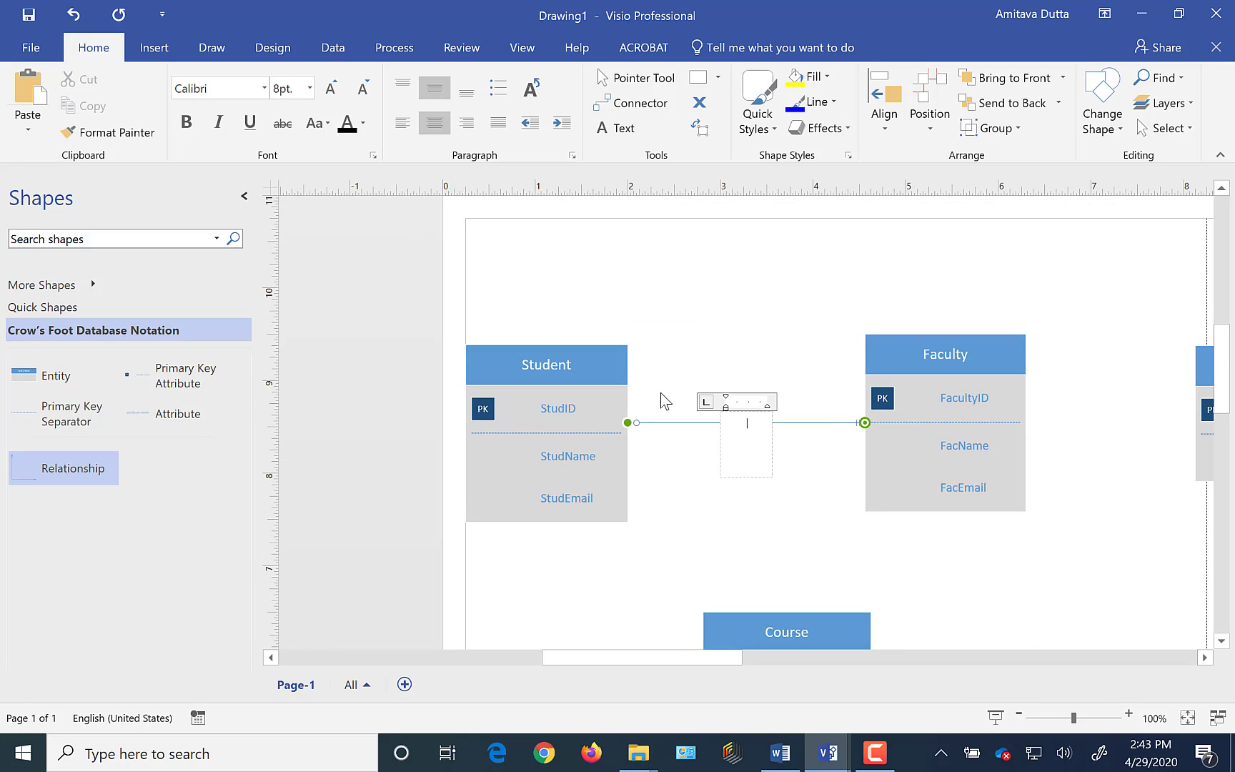
pyautogui.write('teaches')
pyautogui.press('Escape')
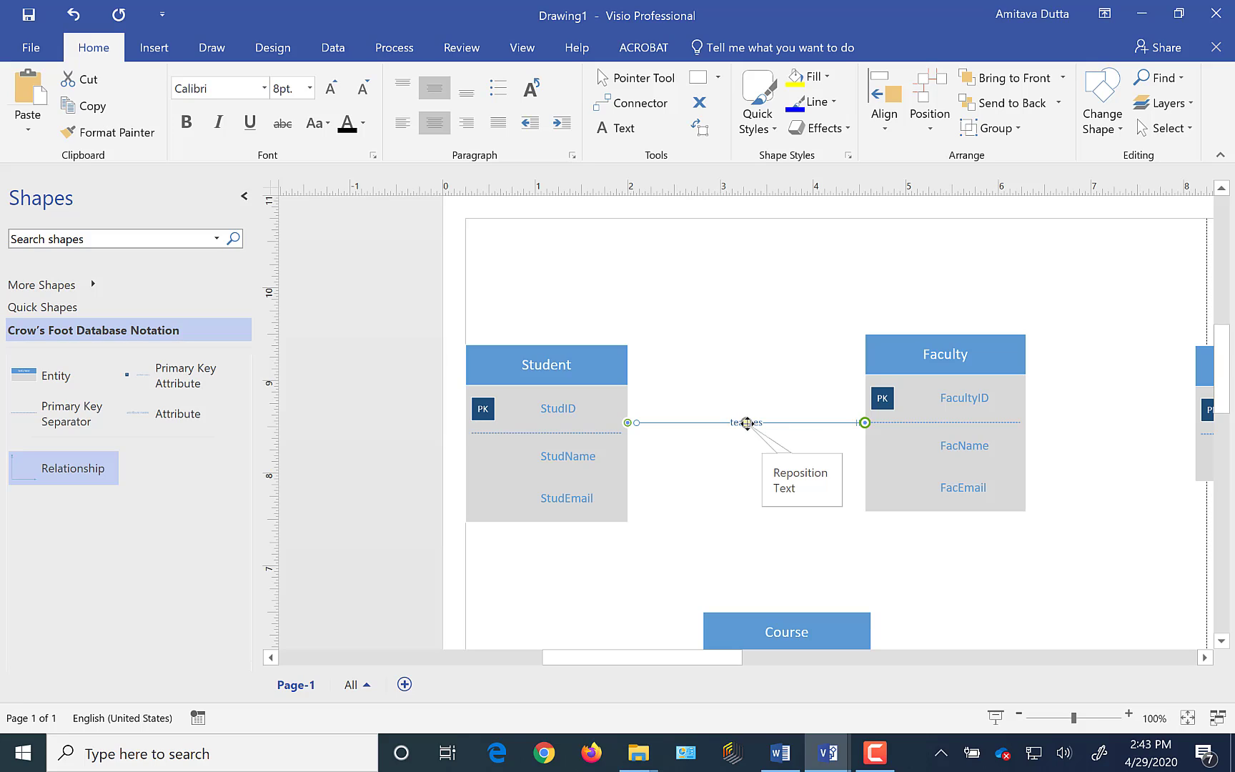
pyautogui.rightClick(745, 423)
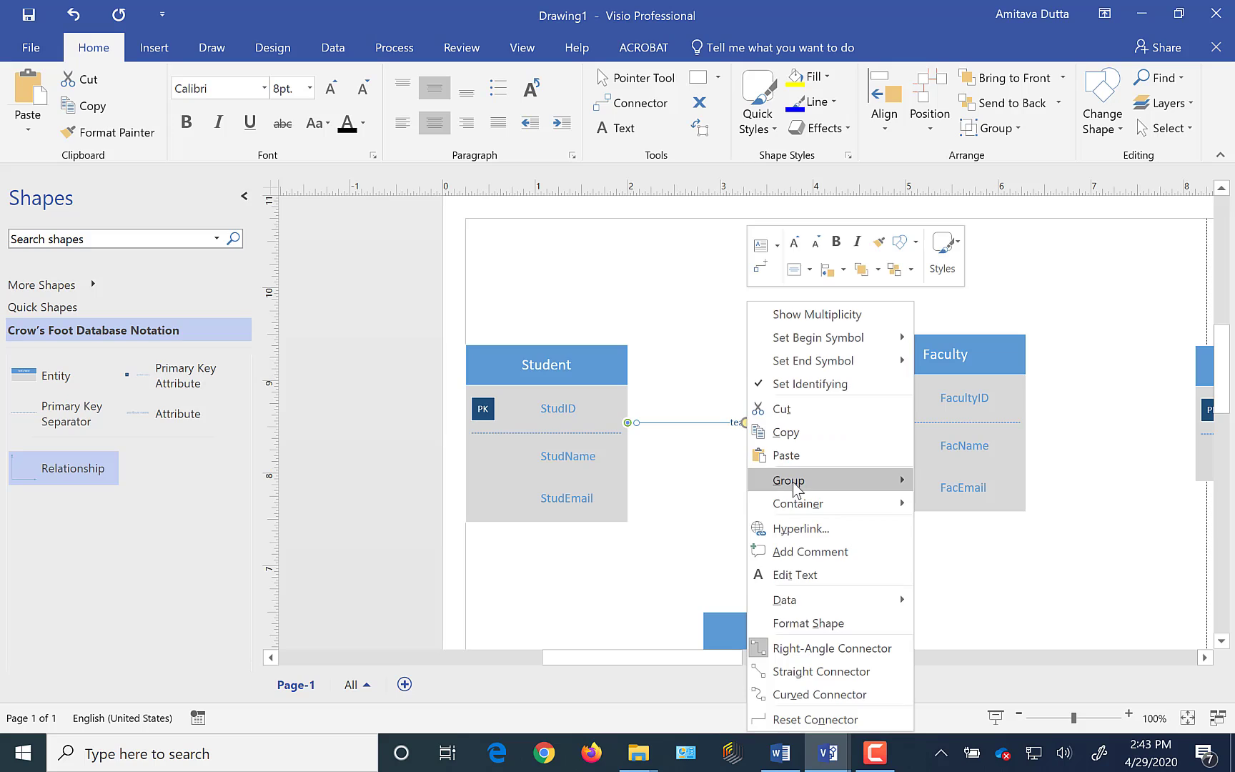
pyautogui.click(766, 385)
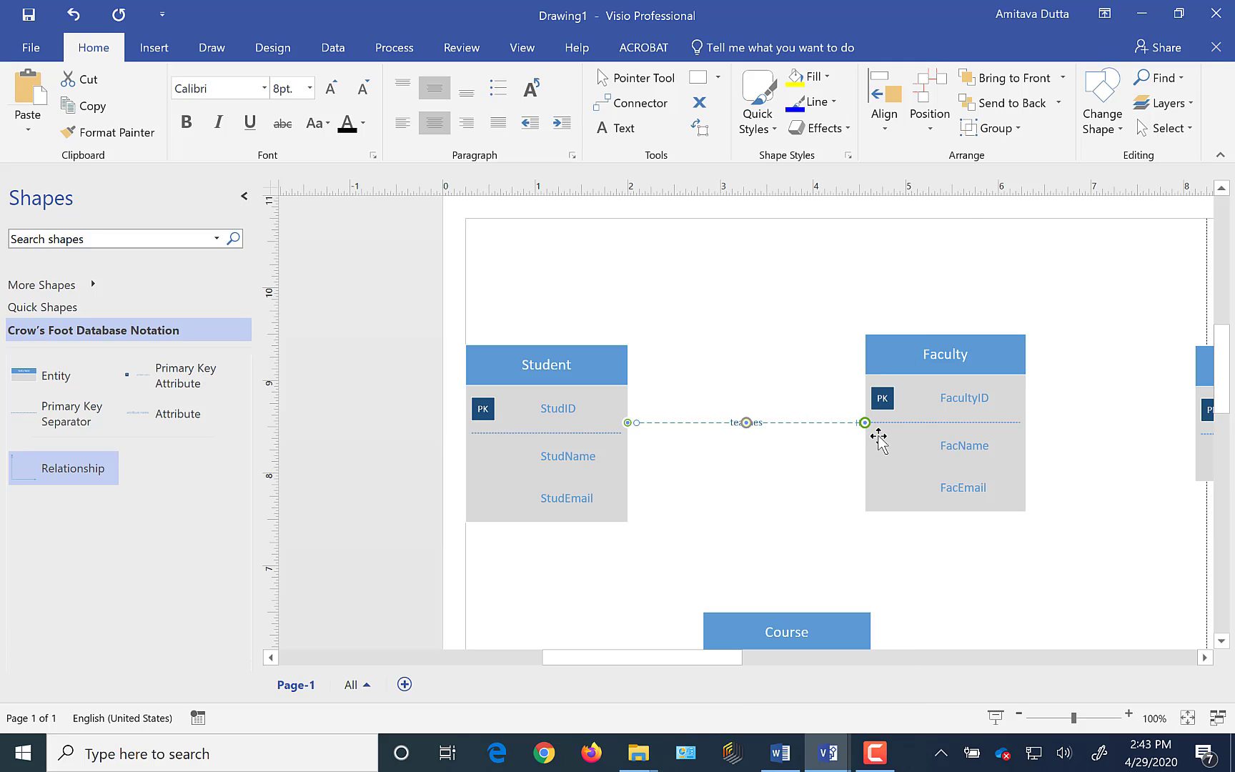
# Set the end and begin symbols of the "teaches" relationship to Zero or more
pyautogui.rightClick(746, 422)
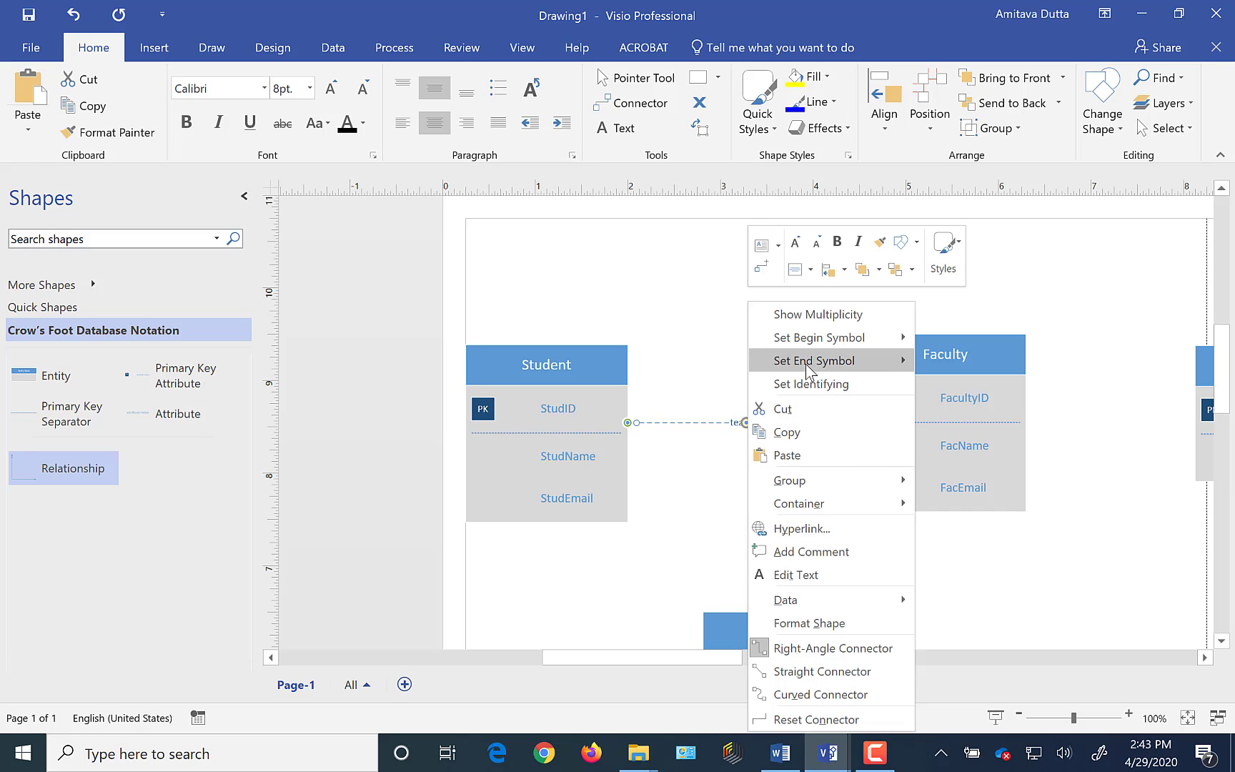
pyautogui.moveTo(805, 363)
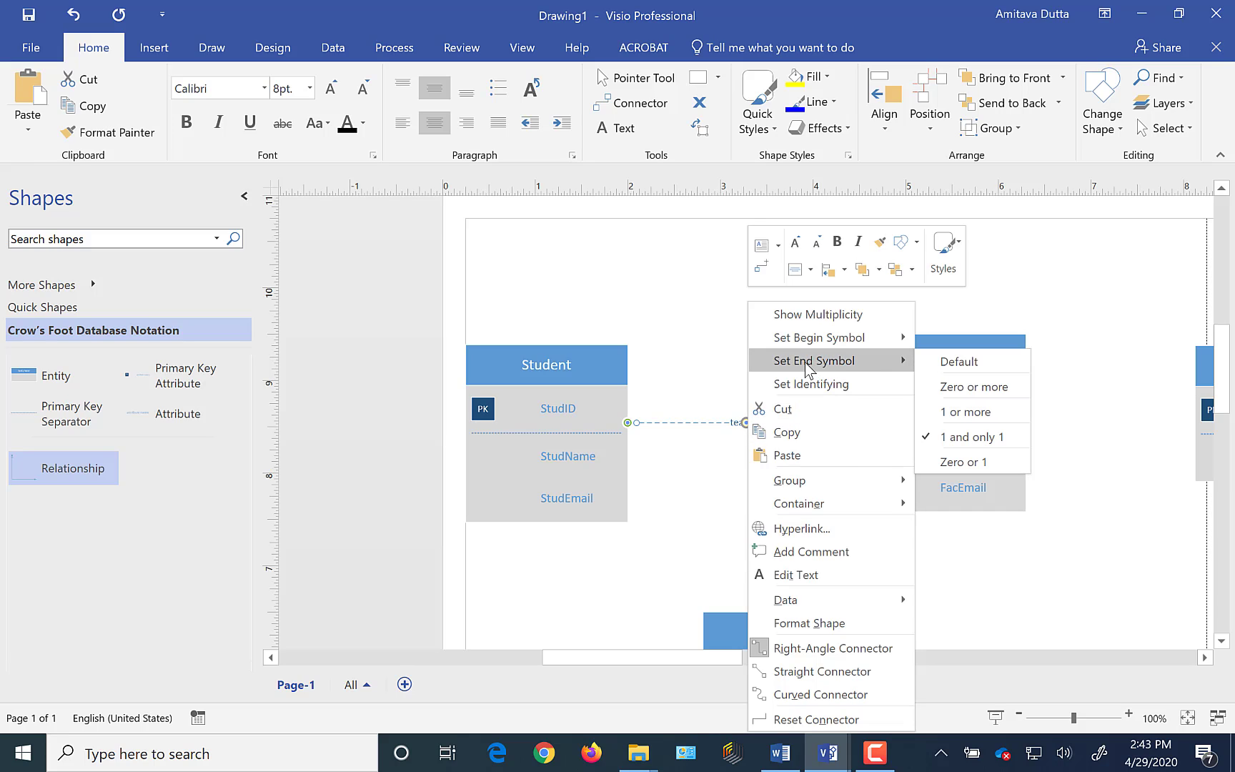
pyautogui.click(968, 387)
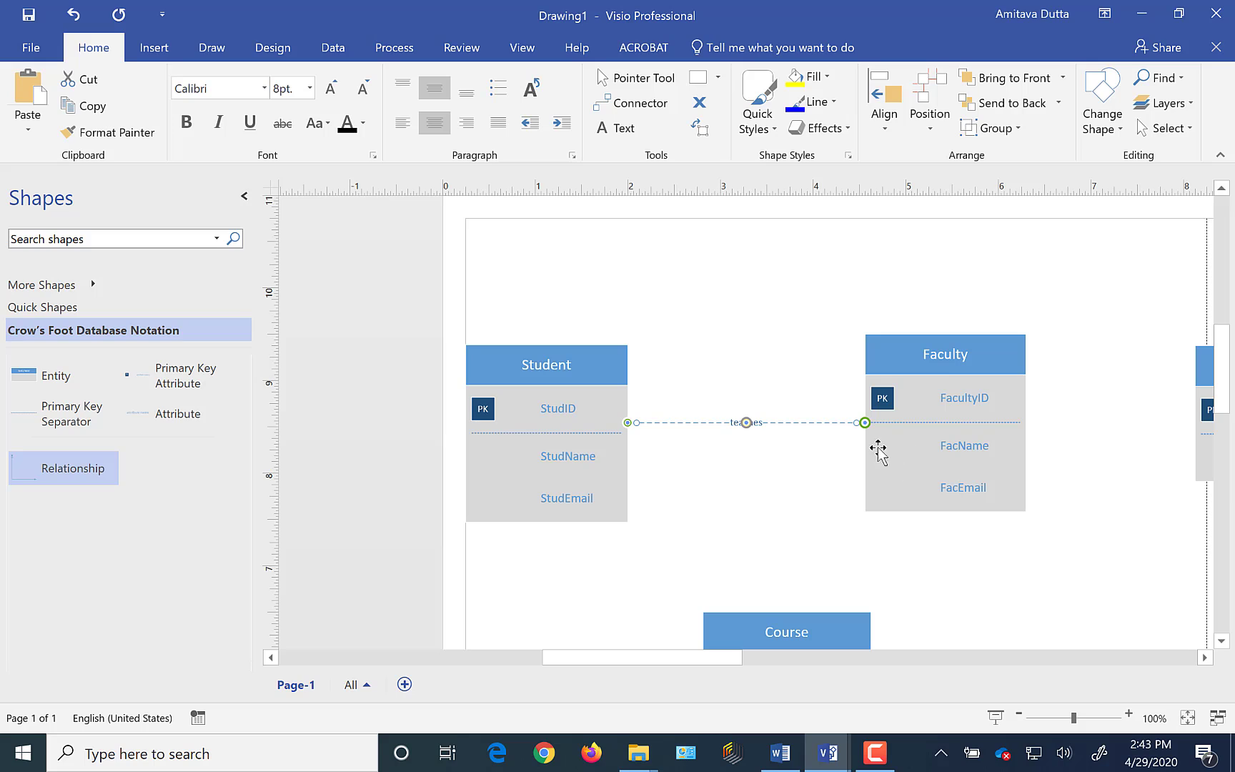
pyautogui.rightClick(744, 423)
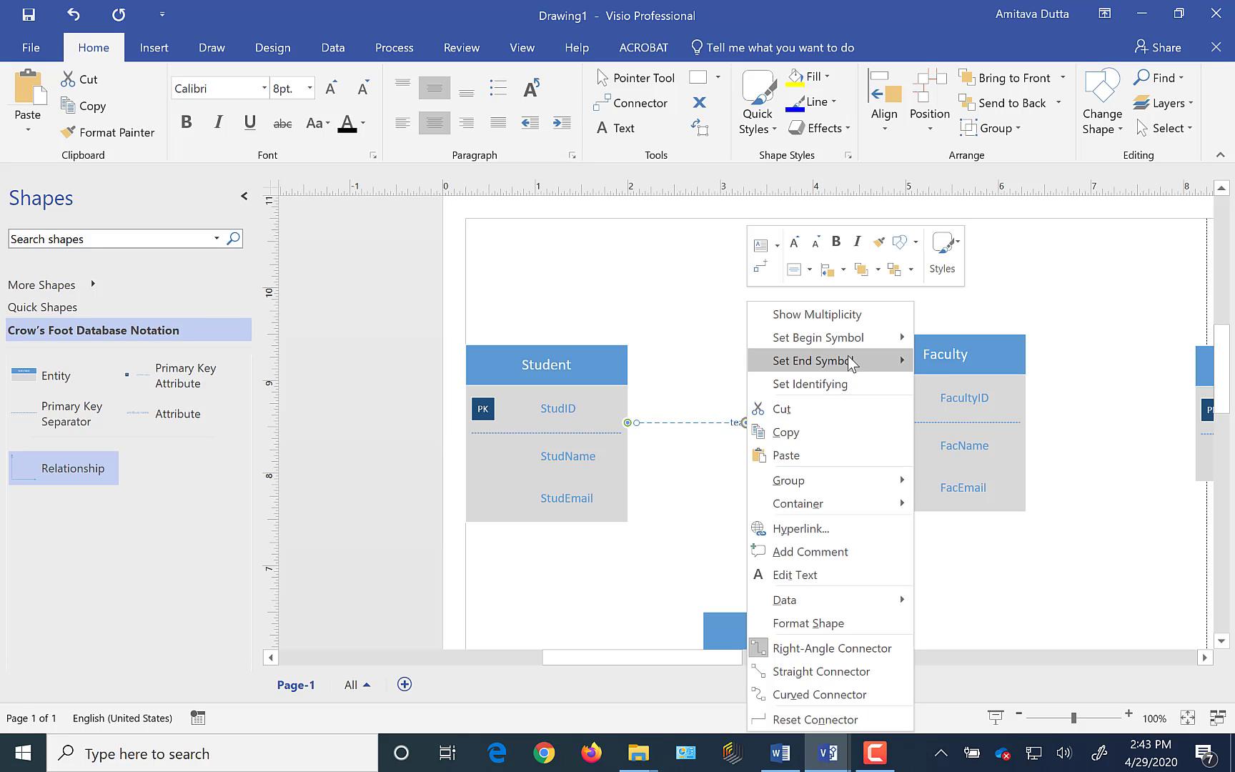
pyautogui.moveTo(903, 337)
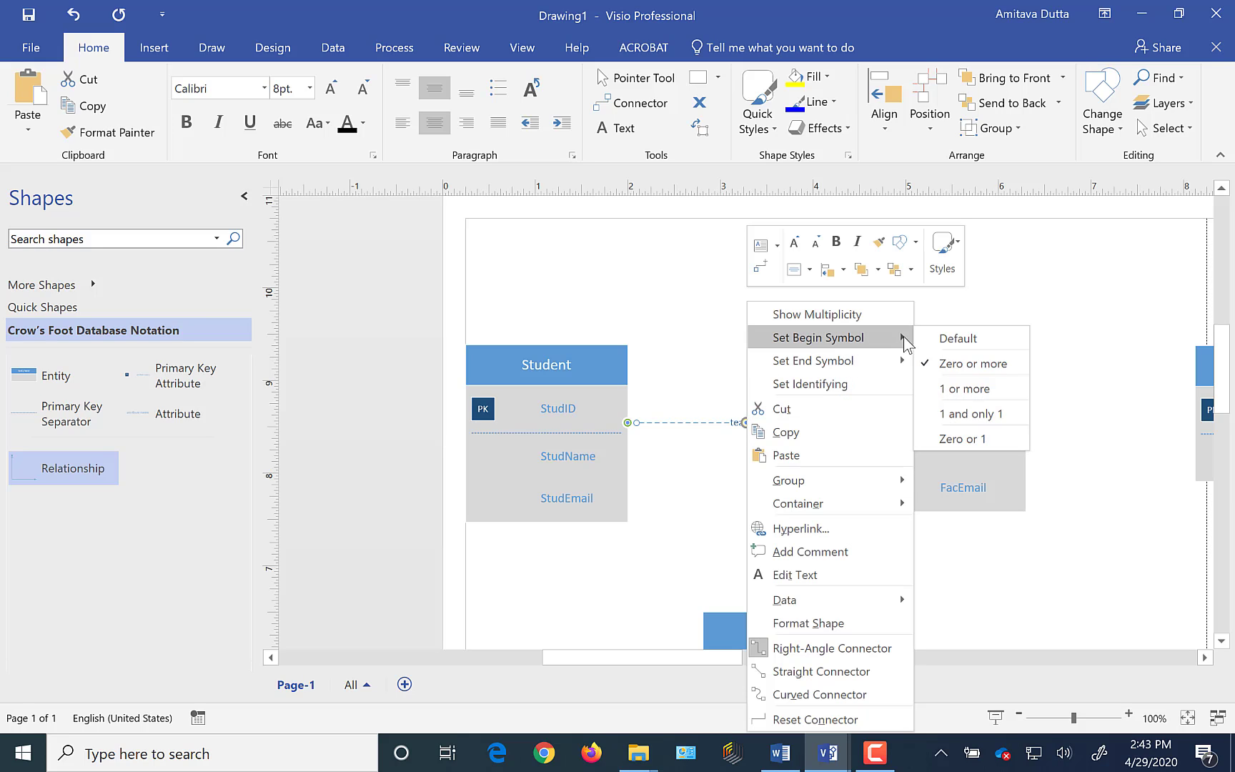
pyautogui.click(953, 362)
pyautogui.click(1079, 289)
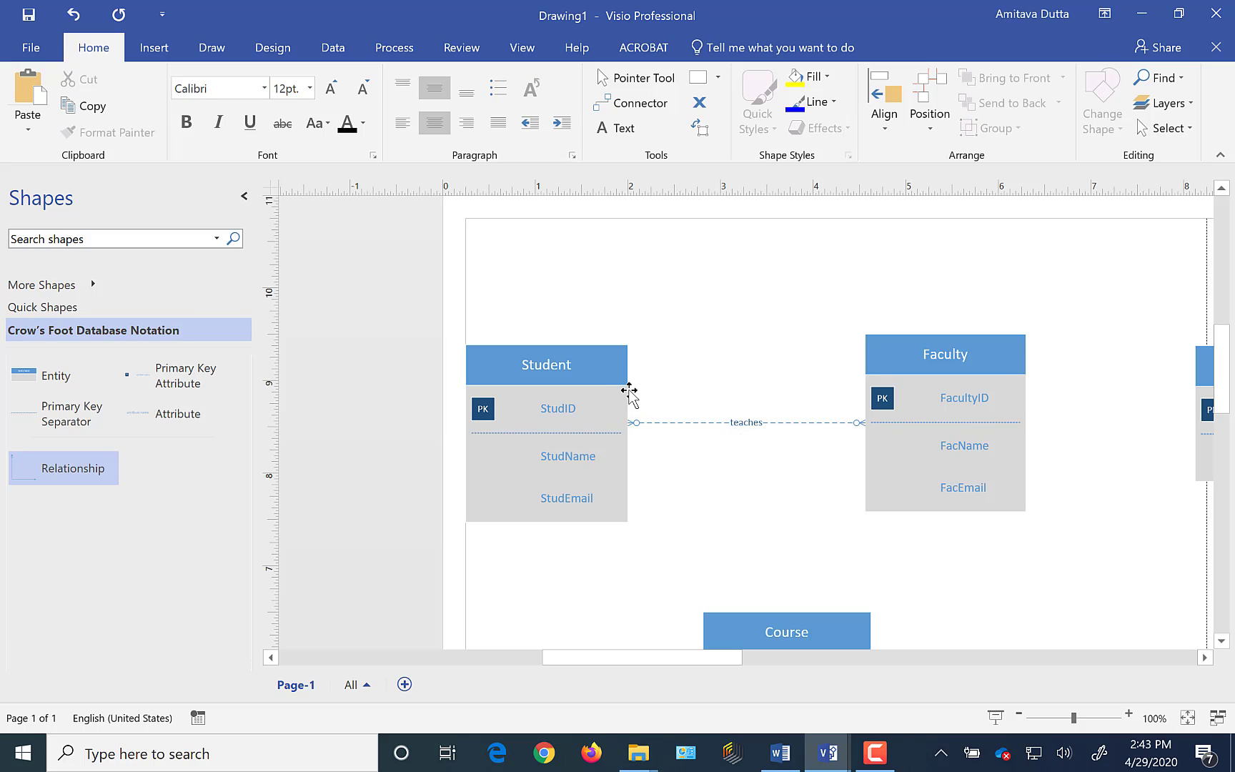
# Add a Relationship connector from the bottom of Faculty to the right side of Course
pyautogui.click(1222, 640)
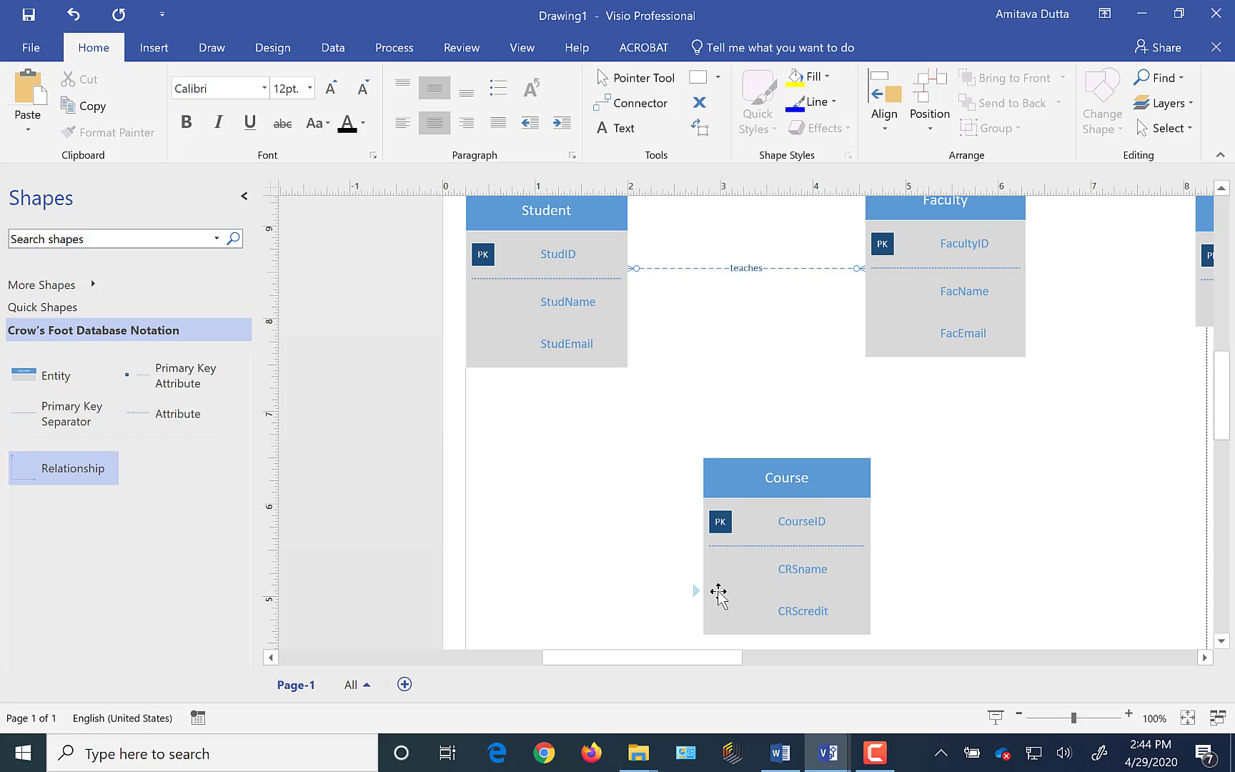
pyautogui.moveTo(73, 455); pyautogui.dragTo(976, 355)
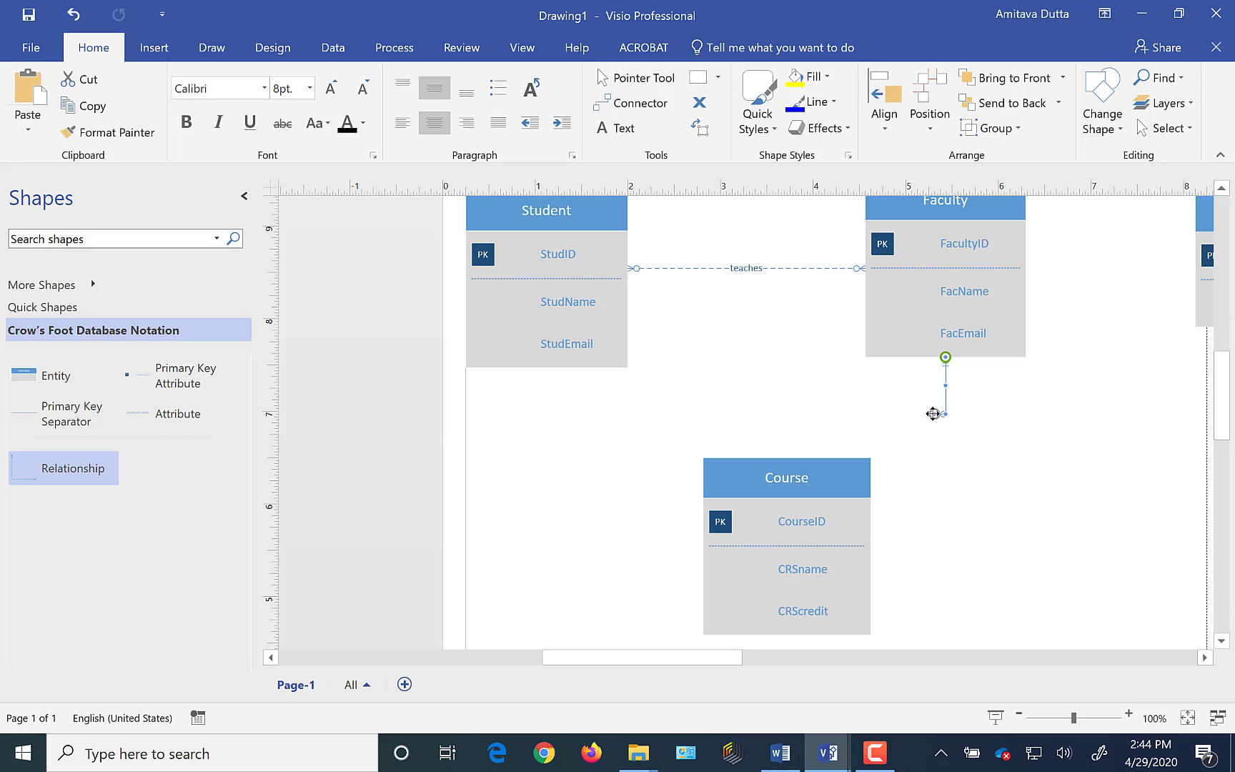
pyautogui.moveTo(933, 414); pyautogui.dragTo(872, 548)
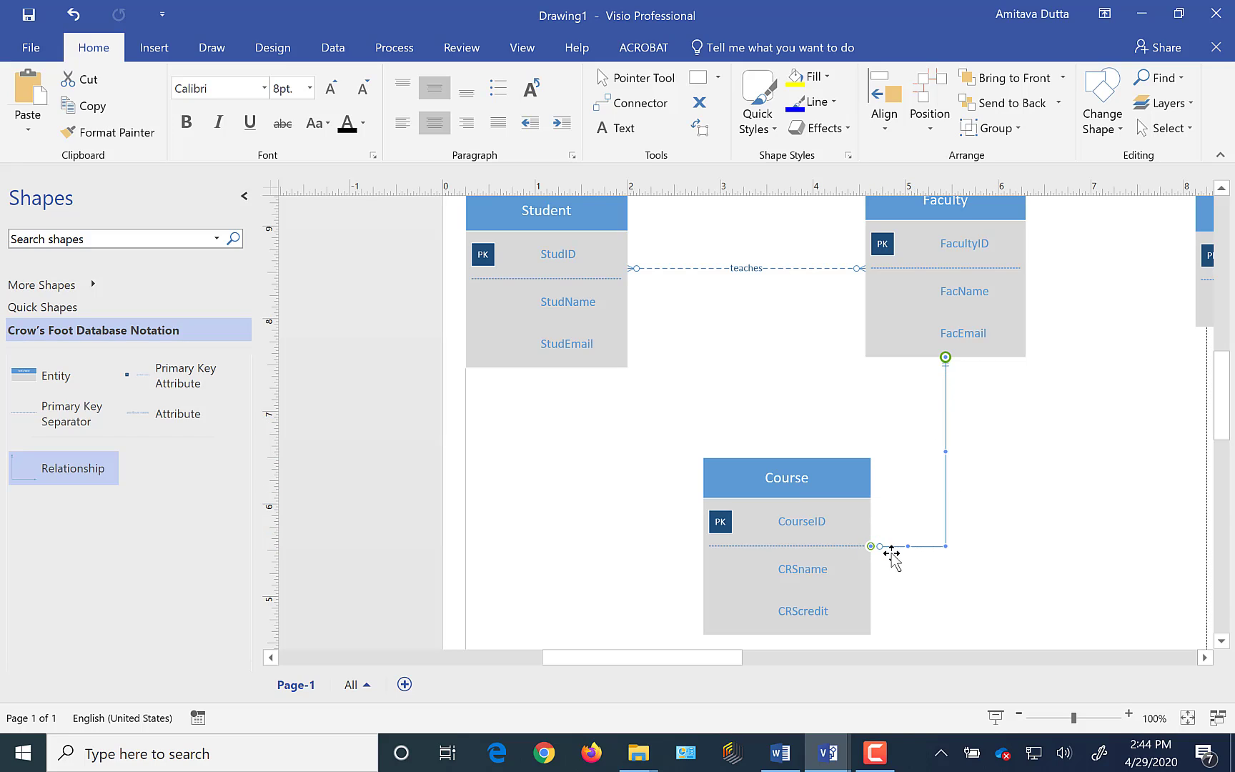
# Label the Faculty–Course relationship connector "offers"
pyautogui.click(1018, 506)
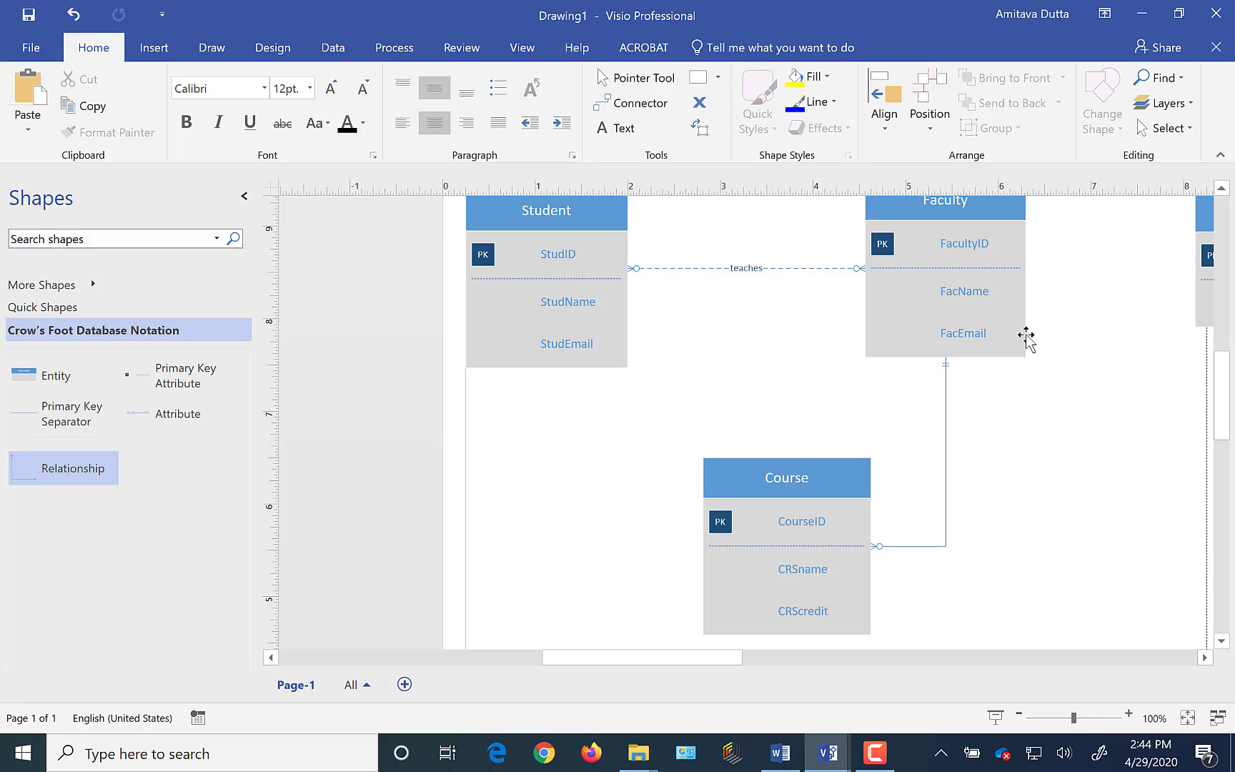
pyautogui.click(947, 480)
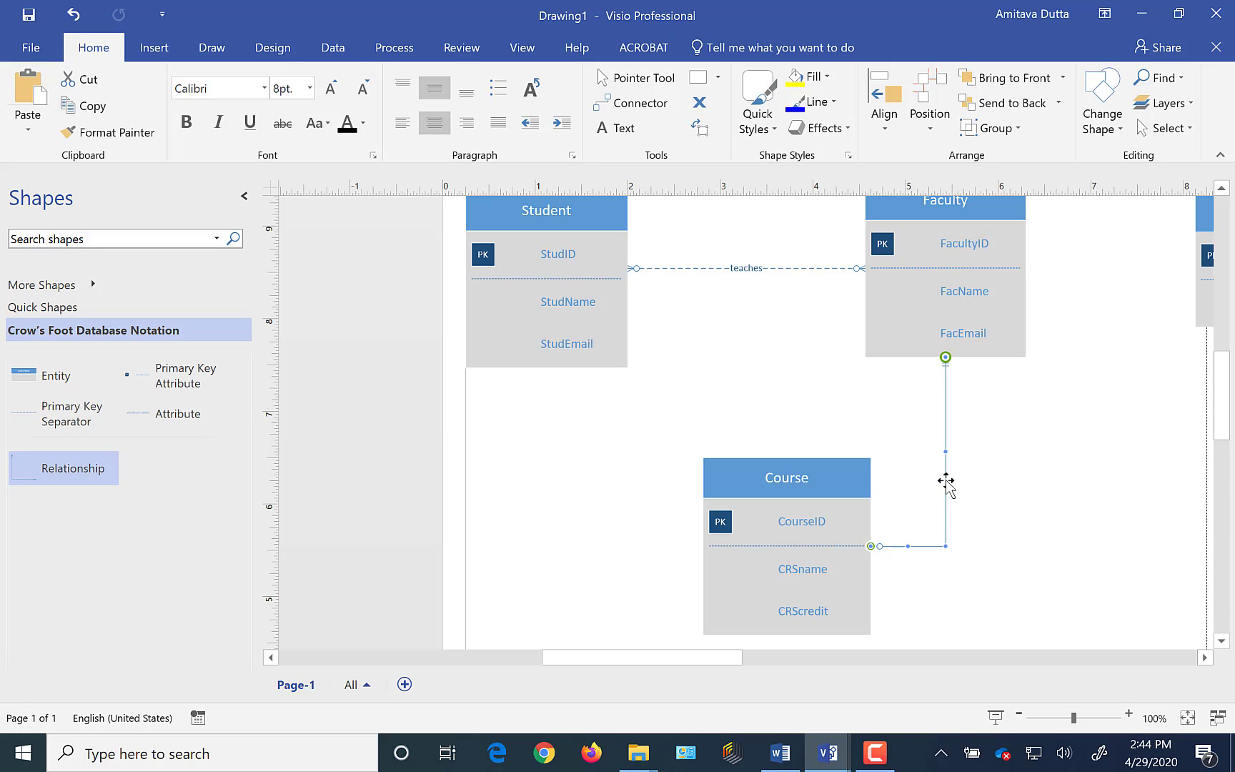
pyautogui.press('Escape')
pyautogui.doubleClick(944, 546)
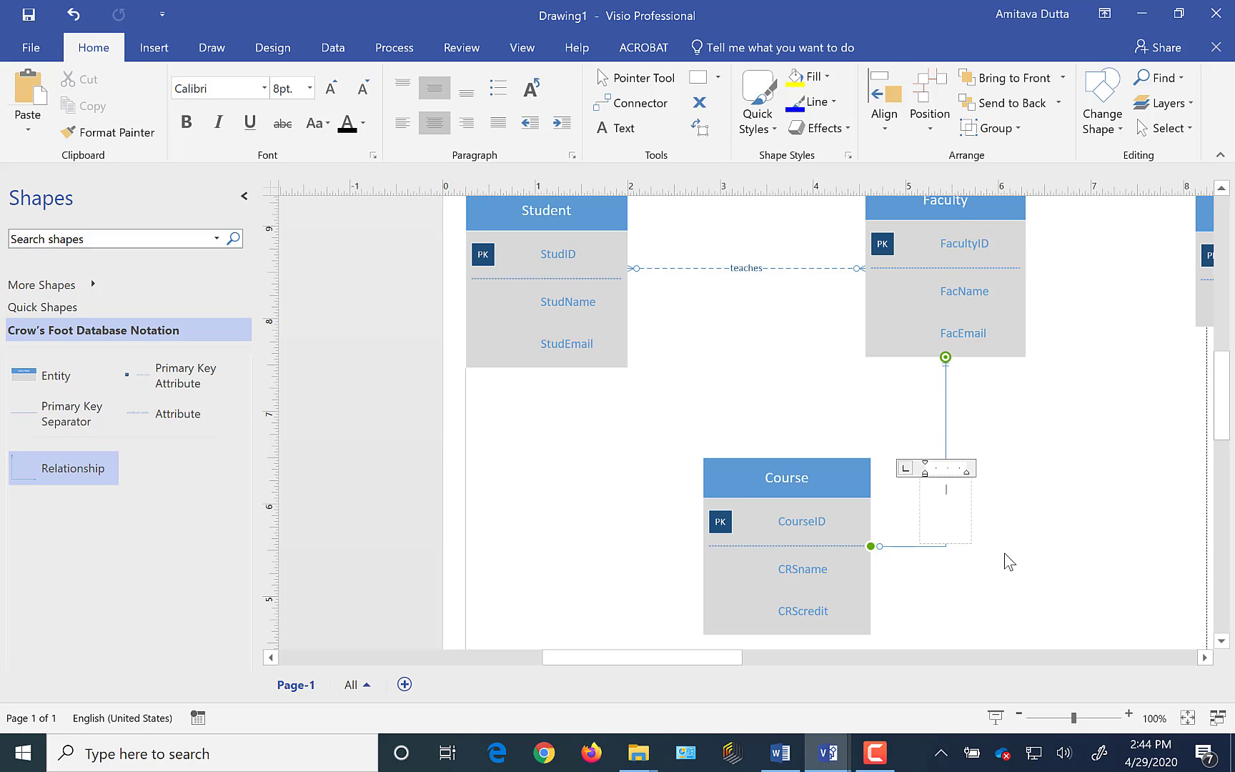
pyautogui.write('offers')
pyautogui.press('Escape')
pyautogui.click(1010, 557)
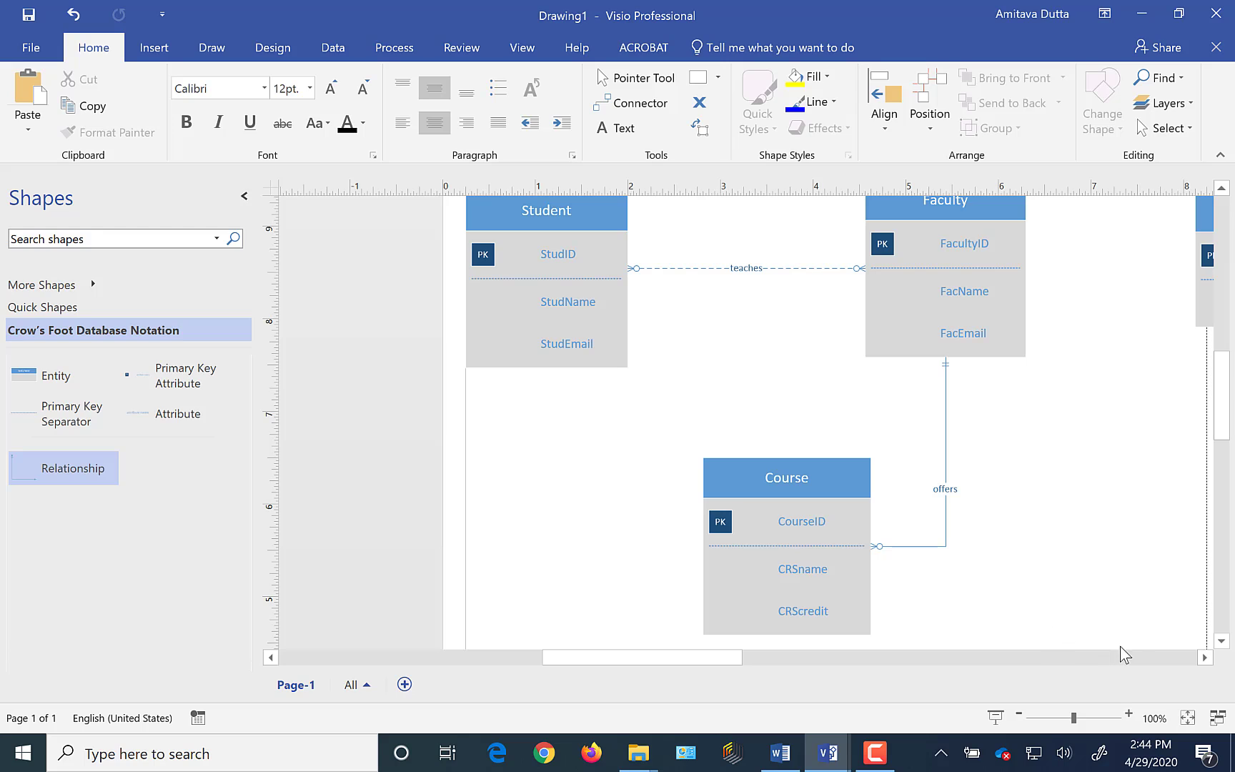
# Connect Faculty's right side to StudClub's left side with a Relationship connector and straighten it into a horizontal line
pyautogui.moveTo(1205, 658); pyautogui.dragTo(1205, 659)
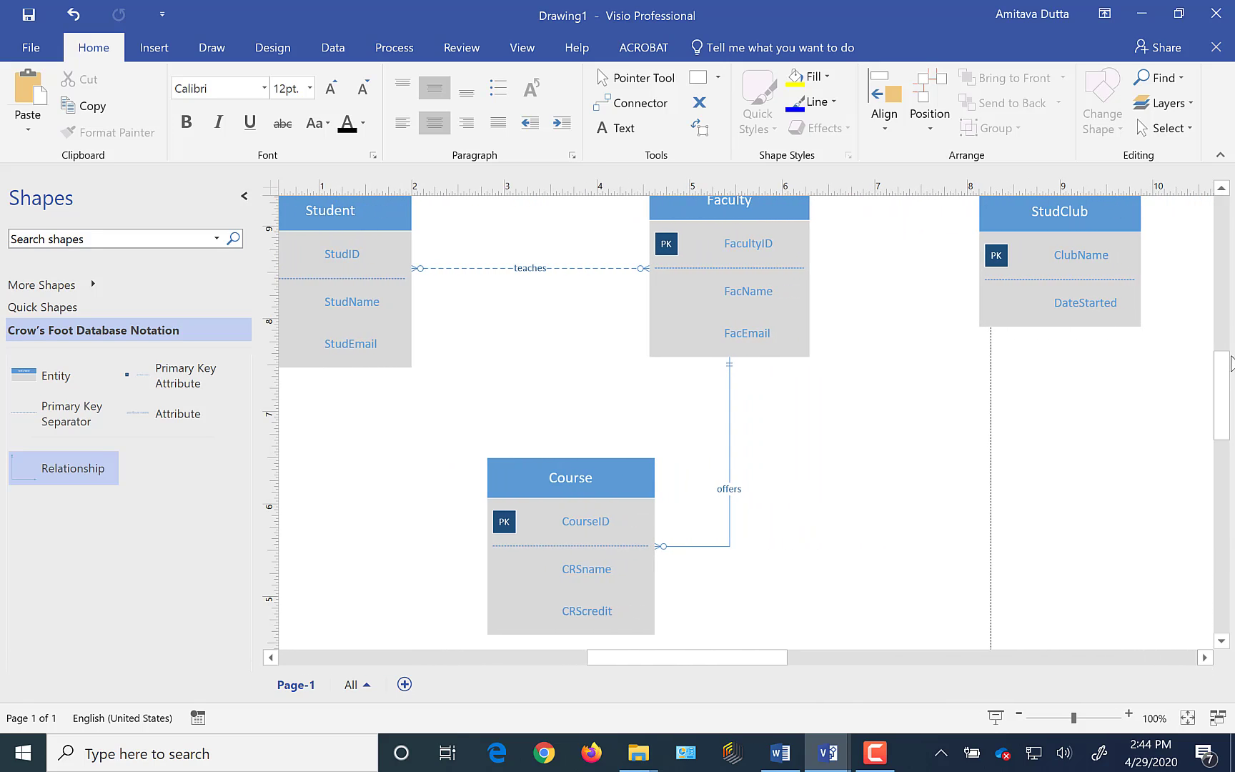
pyautogui.moveTo(1221, 377); pyautogui.dragTo(1221, 350)
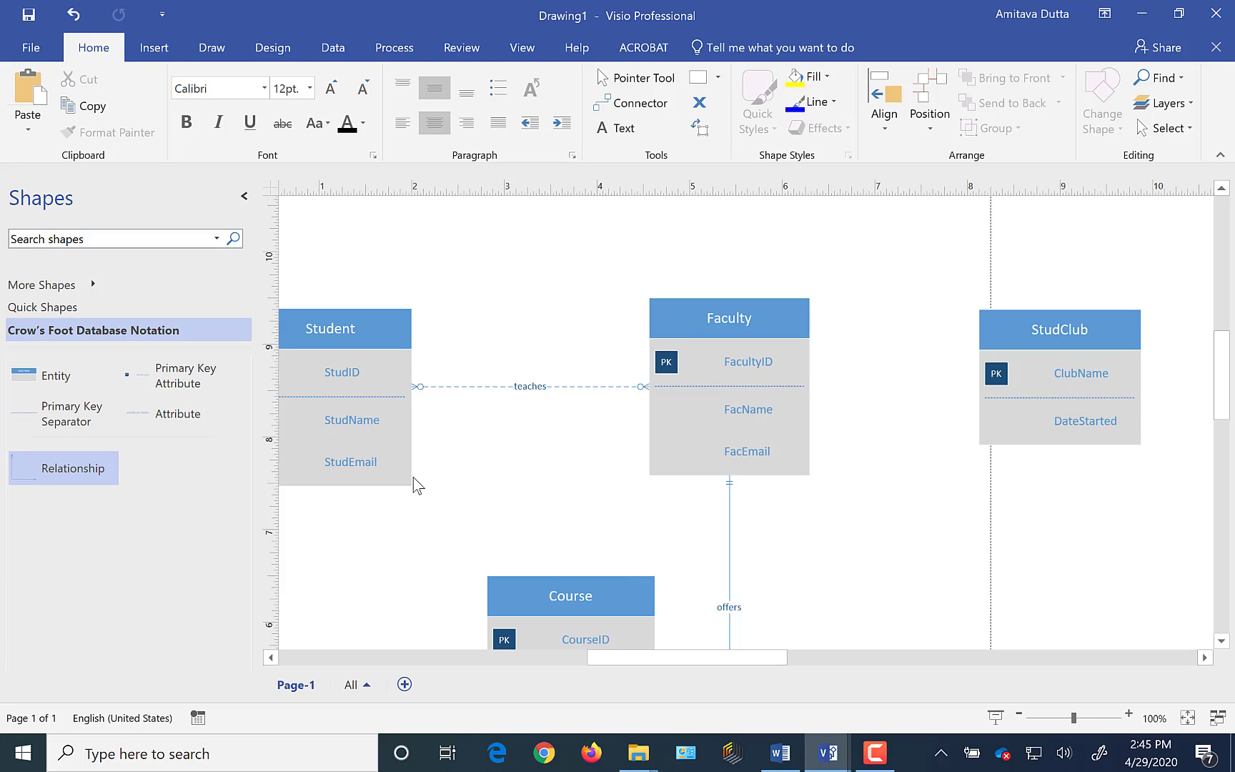
pyautogui.moveTo(56, 473); pyautogui.dragTo(911, 521)
pyautogui.moveTo(955, 561); pyautogui.dragTo(983, 411)
pyautogui.moveTo(862, 468); pyautogui.dragTo(807, 463)
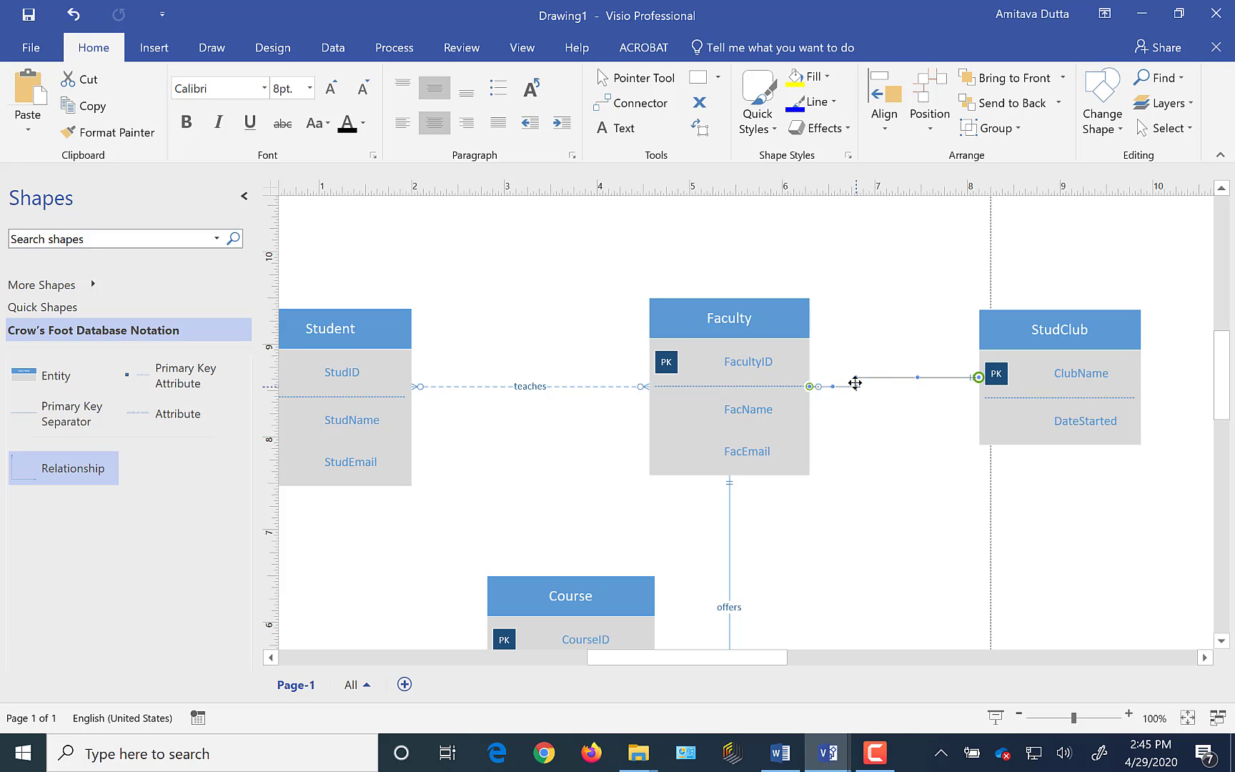
pyautogui.moveTo(856, 388); pyautogui.dragTo(855, 379)
# Label the Faculty–StudClub relationship "advises" and make it non-identifying
pyautogui.doubleClick(894, 376)
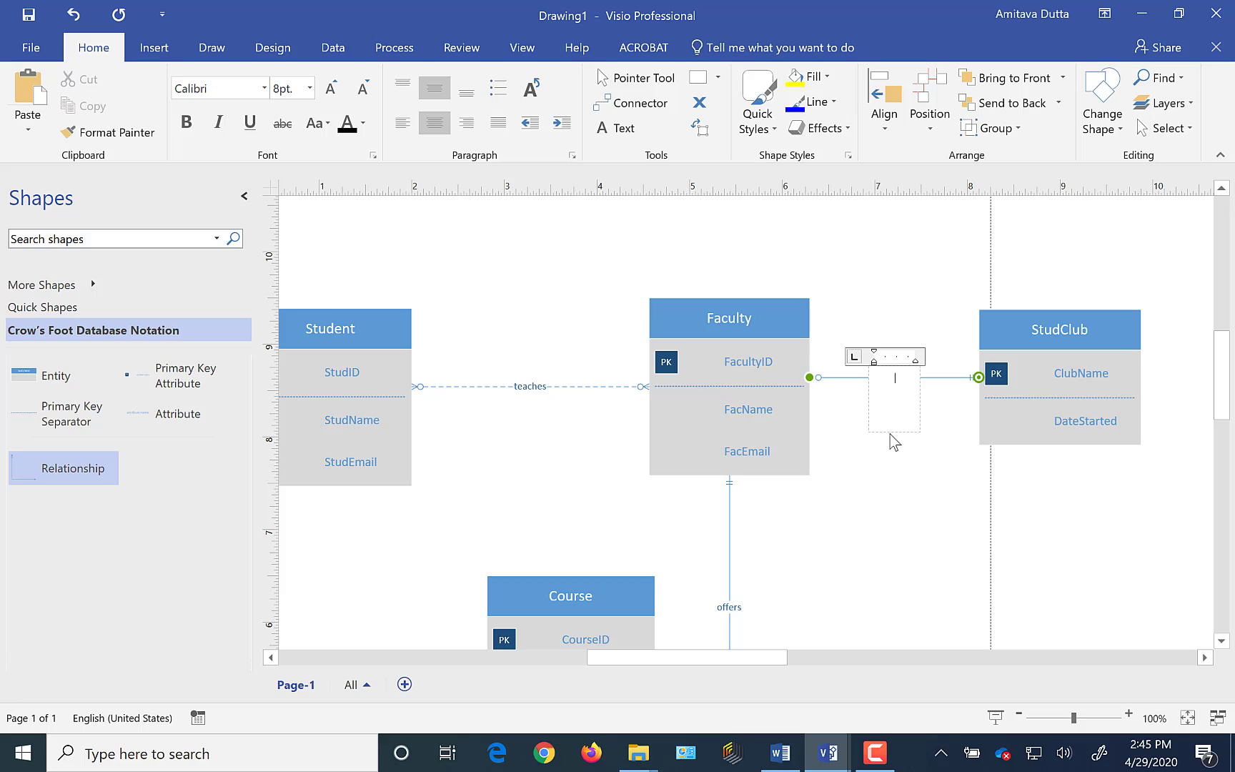
pyautogui.write('advises')
pyautogui.click(907, 510)
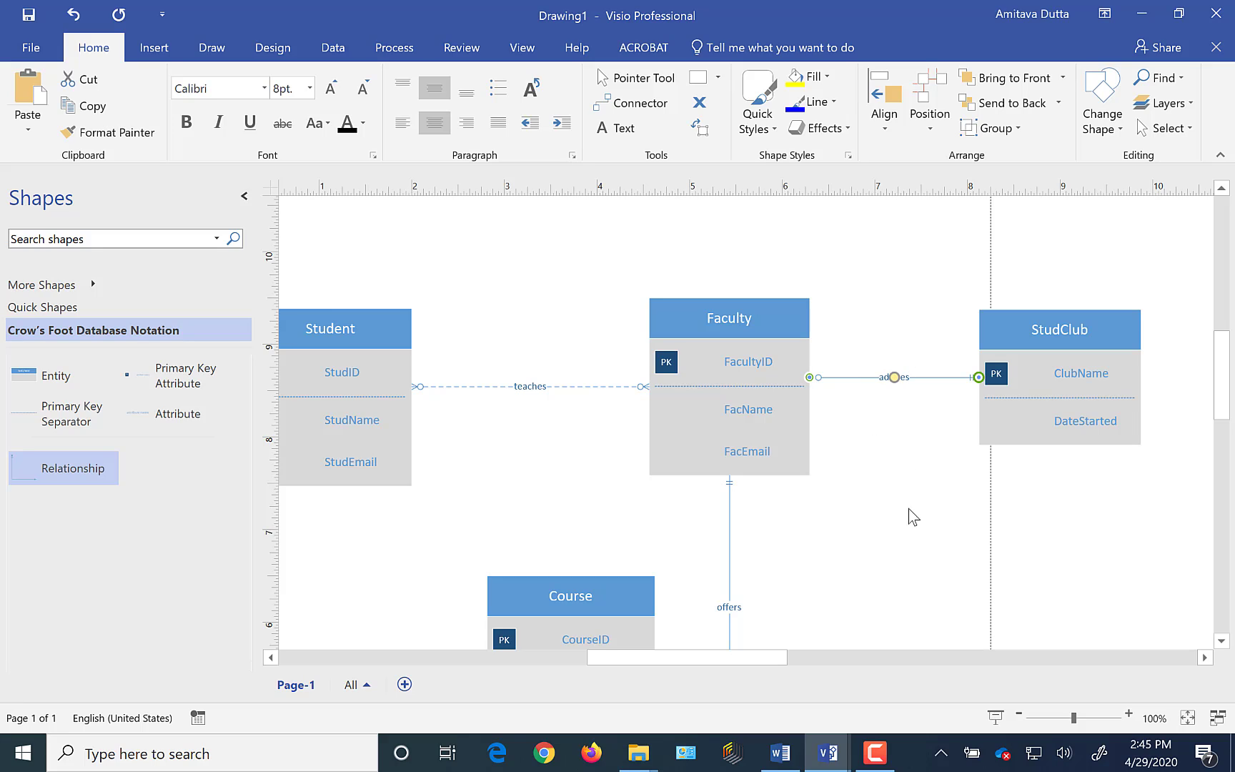
pyautogui.rightClick(895, 377)
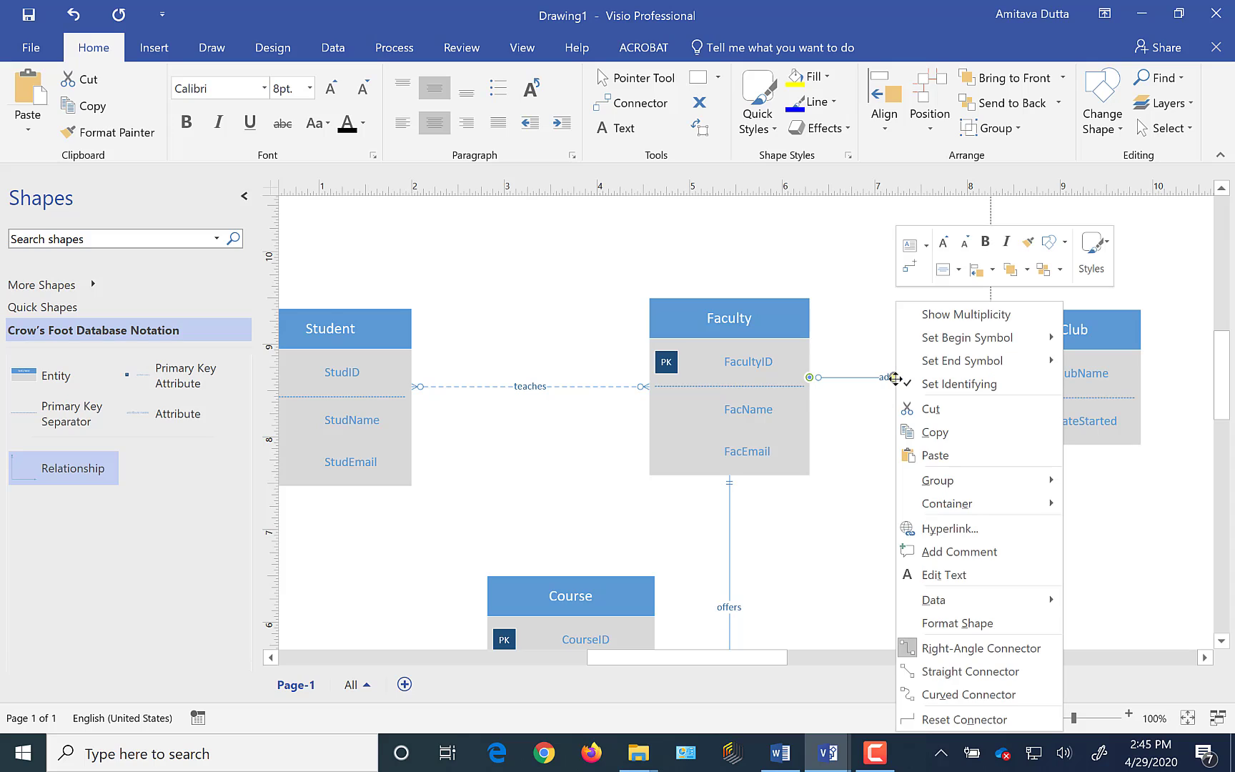
pyautogui.click(946, 384)
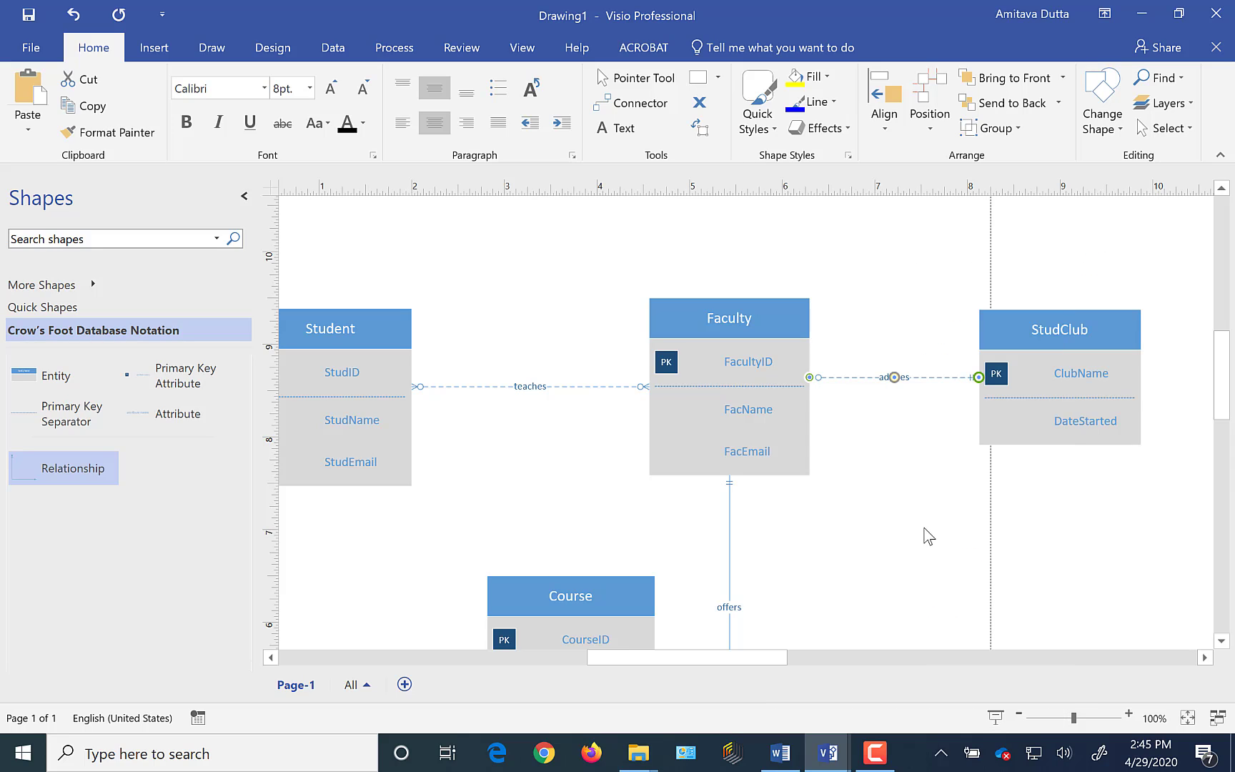
# Make the "offers" relationship between Faculty and Course non-identifying
pyautogui.scroll(-3, 1219, 643)
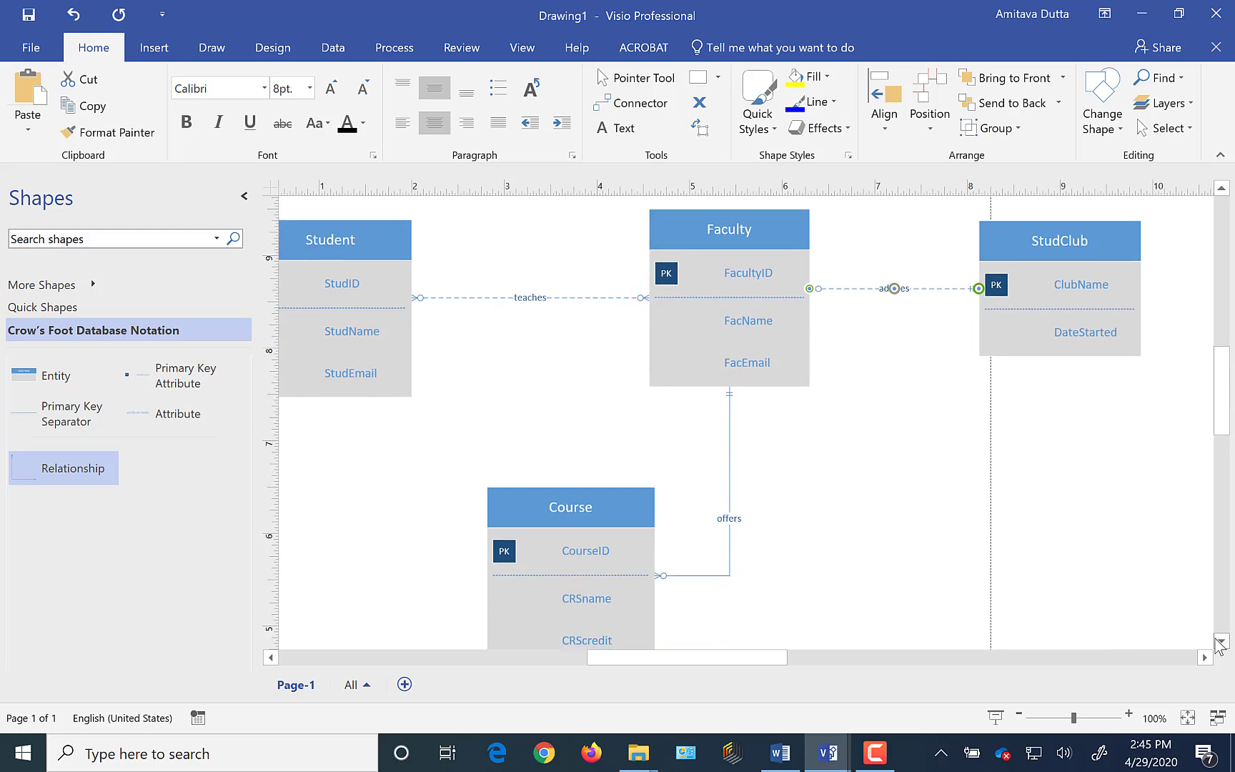
pyautogui.click(729, 405)
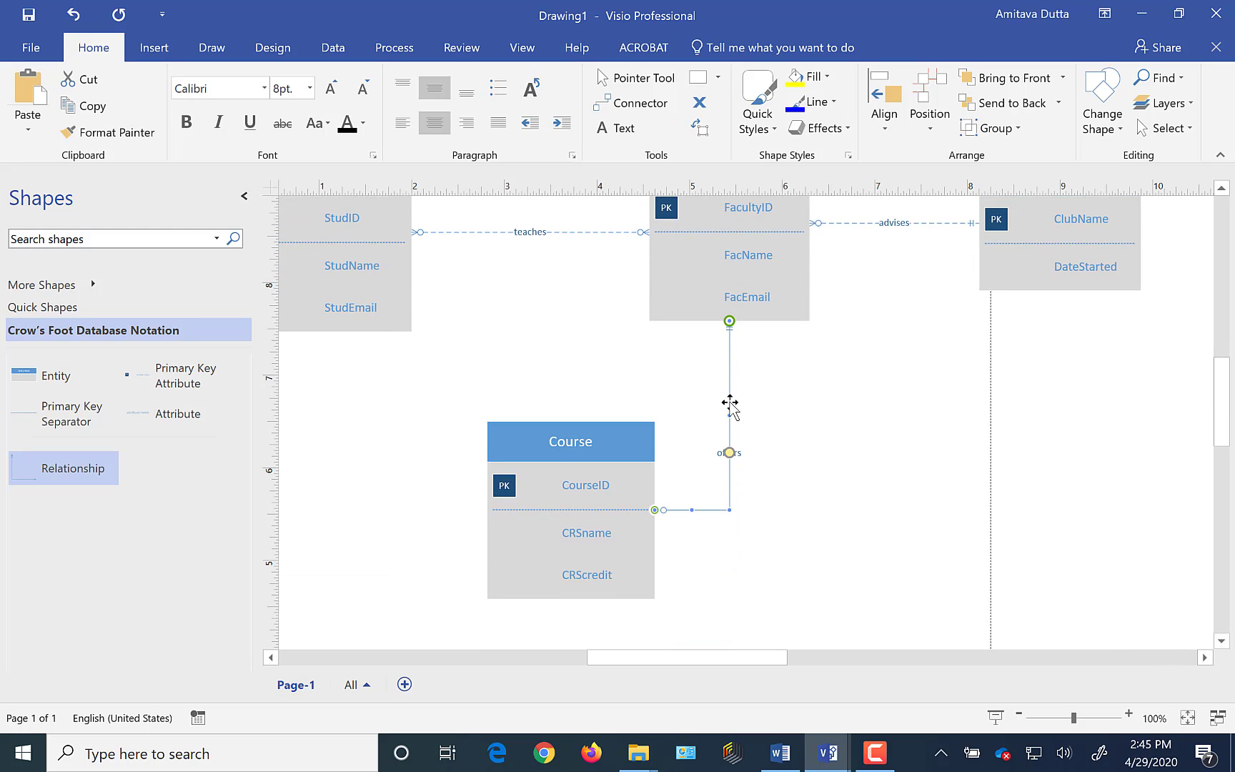
pyautogui.rightClick(729, 453)
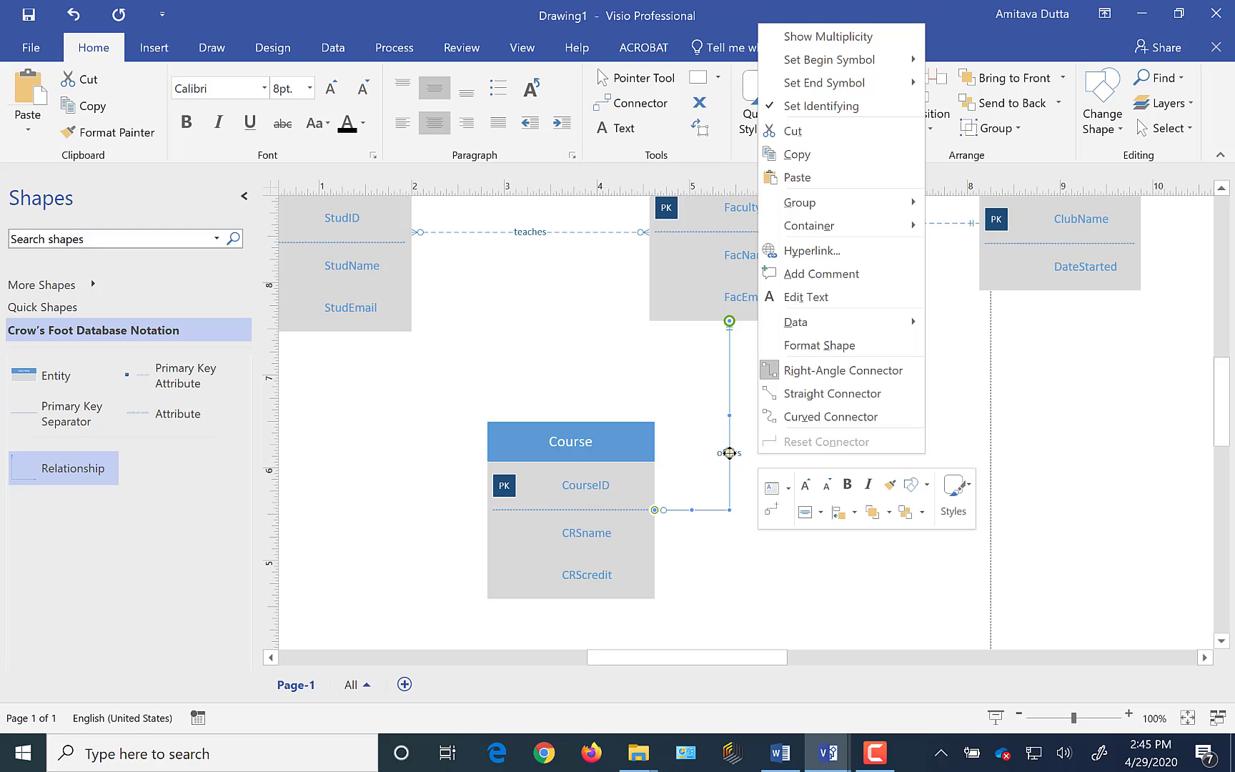
pyautogui.click(821, 106)
# Set the end and begin symbols of the "advises" relationship to Zero or 1
pyautogui.scroll(1, 889, 464)
pyautogui.scroll(4, 893, 476)
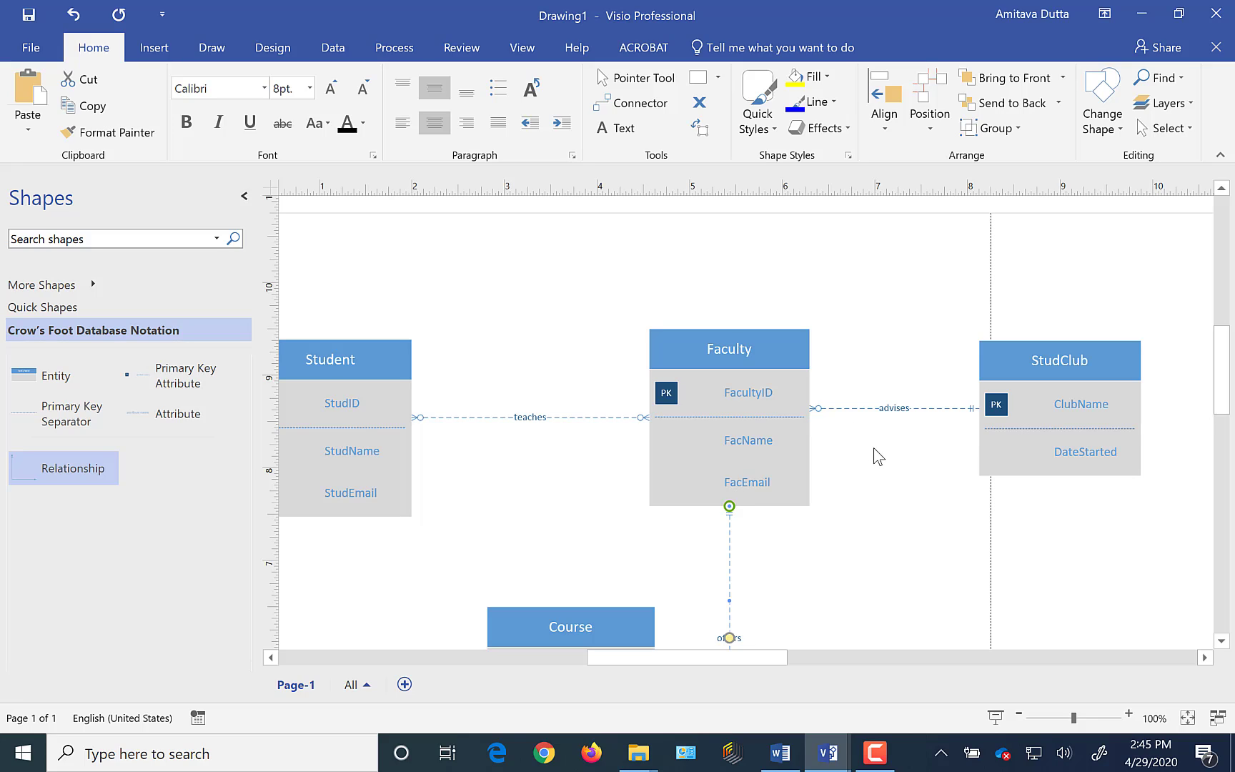
pyautogui.rightClick(893, 409)
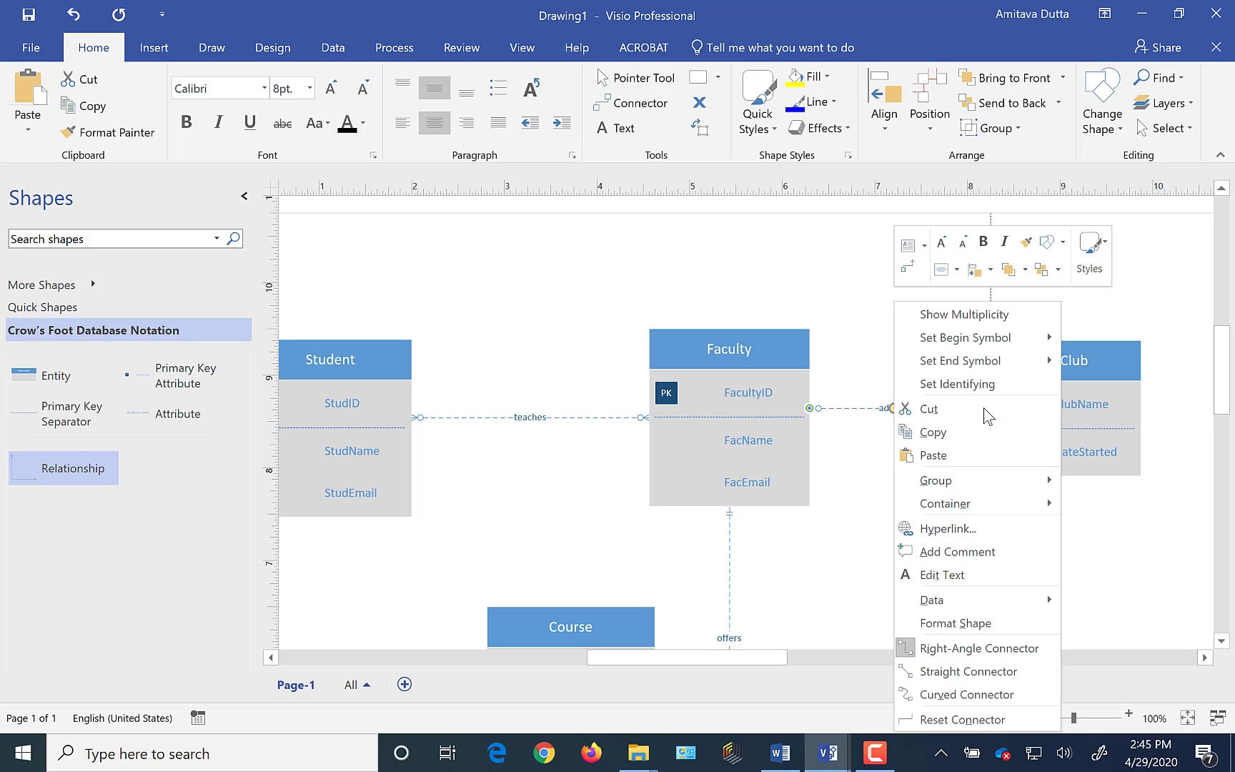
pyautogui.moveTo(979, 362)
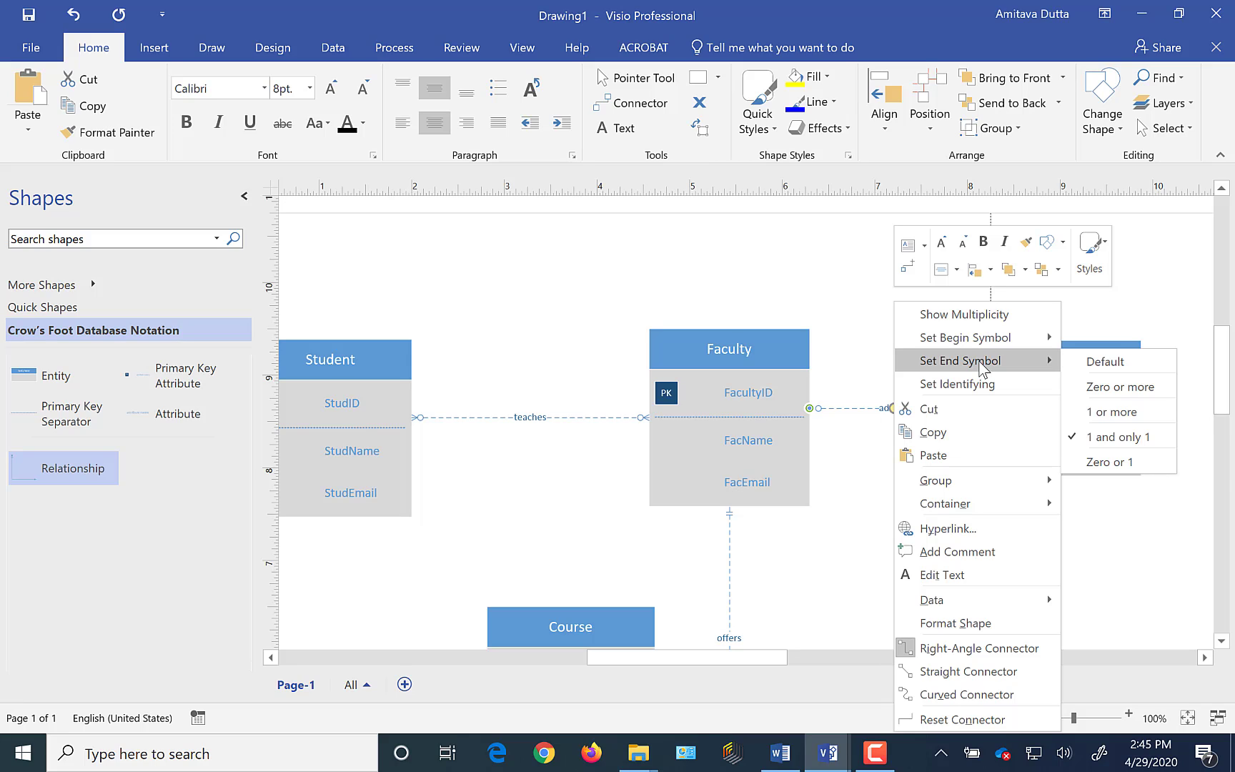
pyautogui.click(1116, 388)
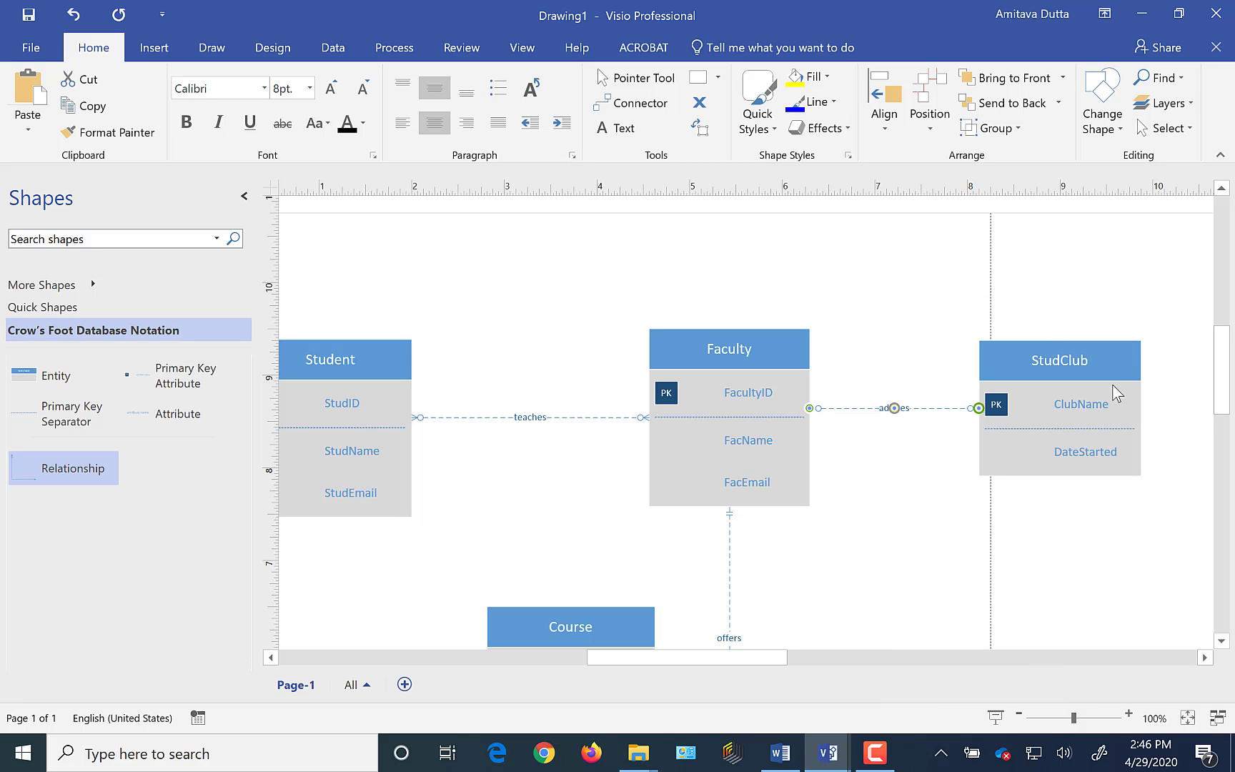
pyautogui.rightClick(894, 408)
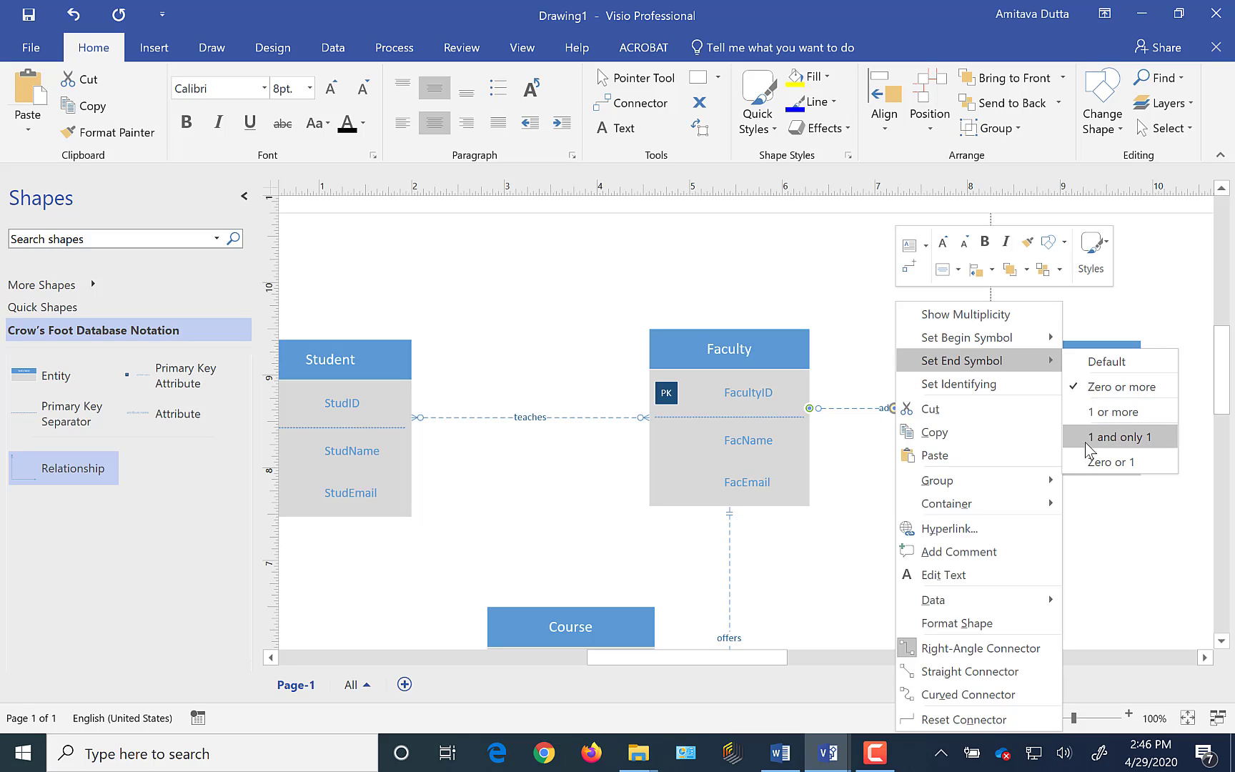
pyautogui.click(1109, 461)
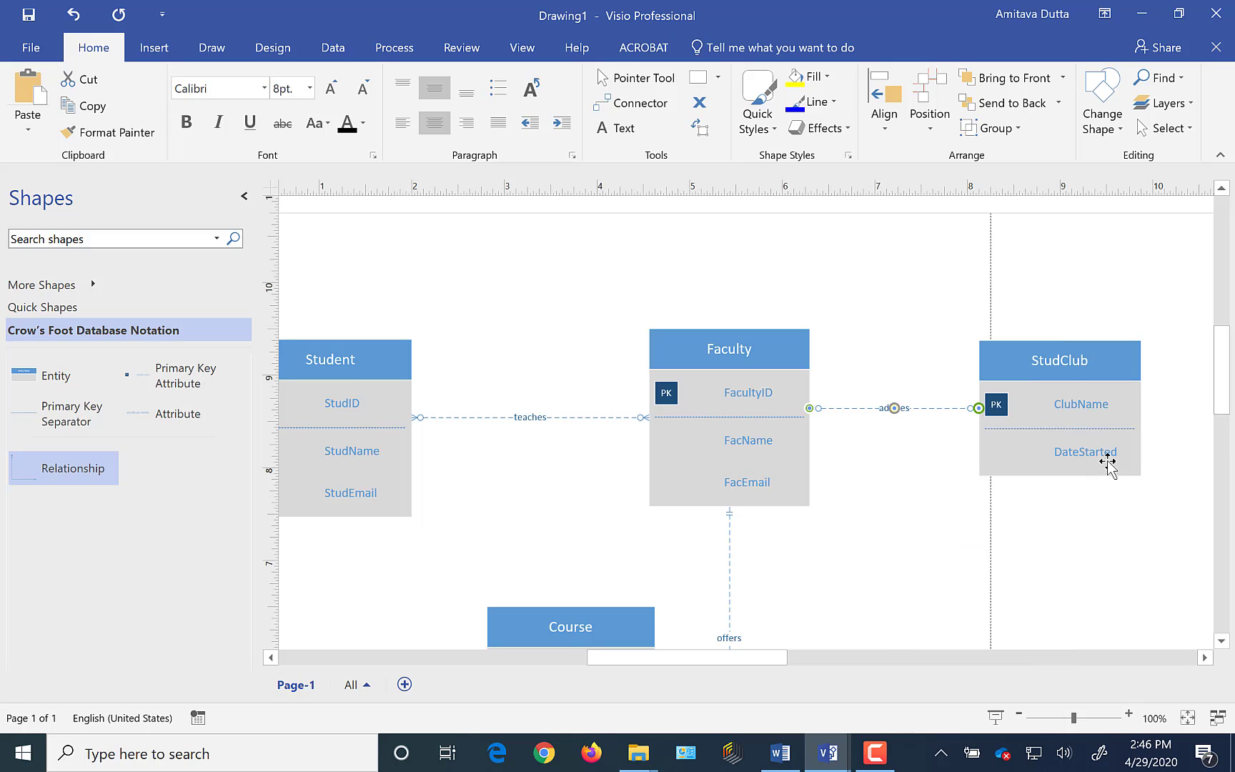
pyautogui.rightClick(893, 407)
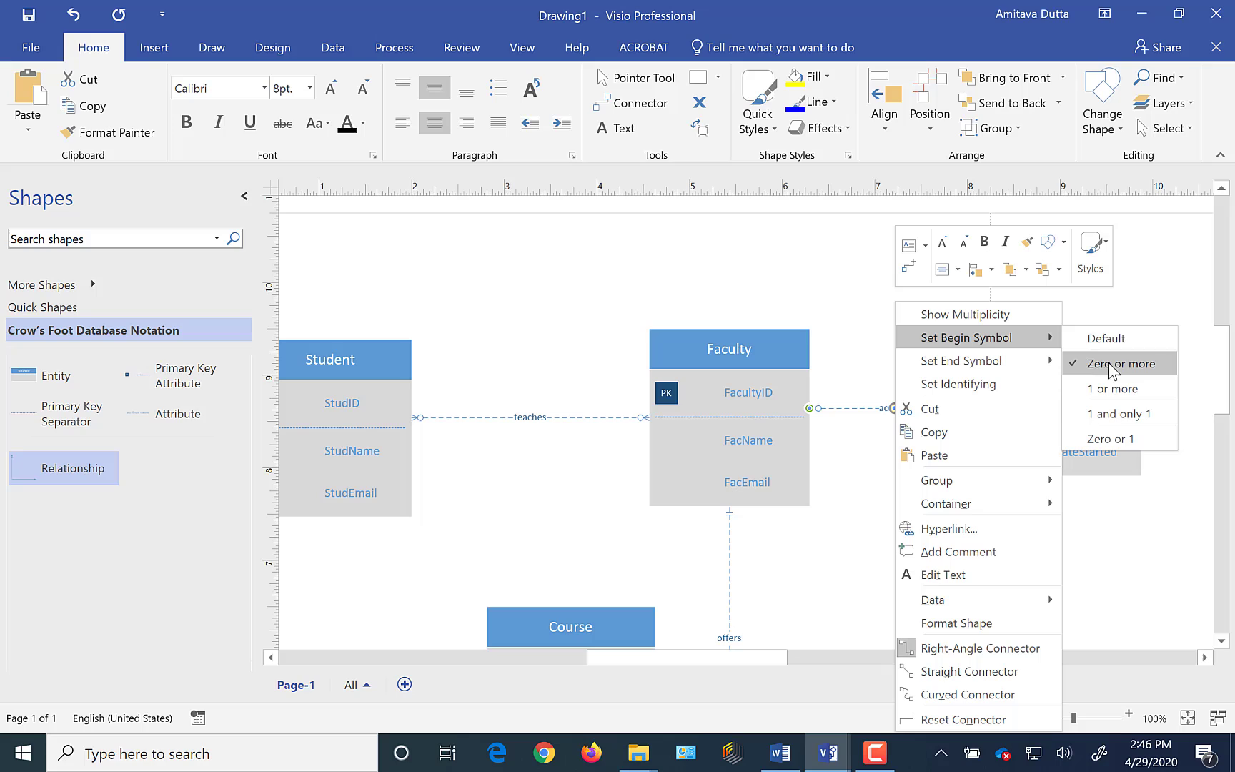
pyautogui.click(1106, 439)
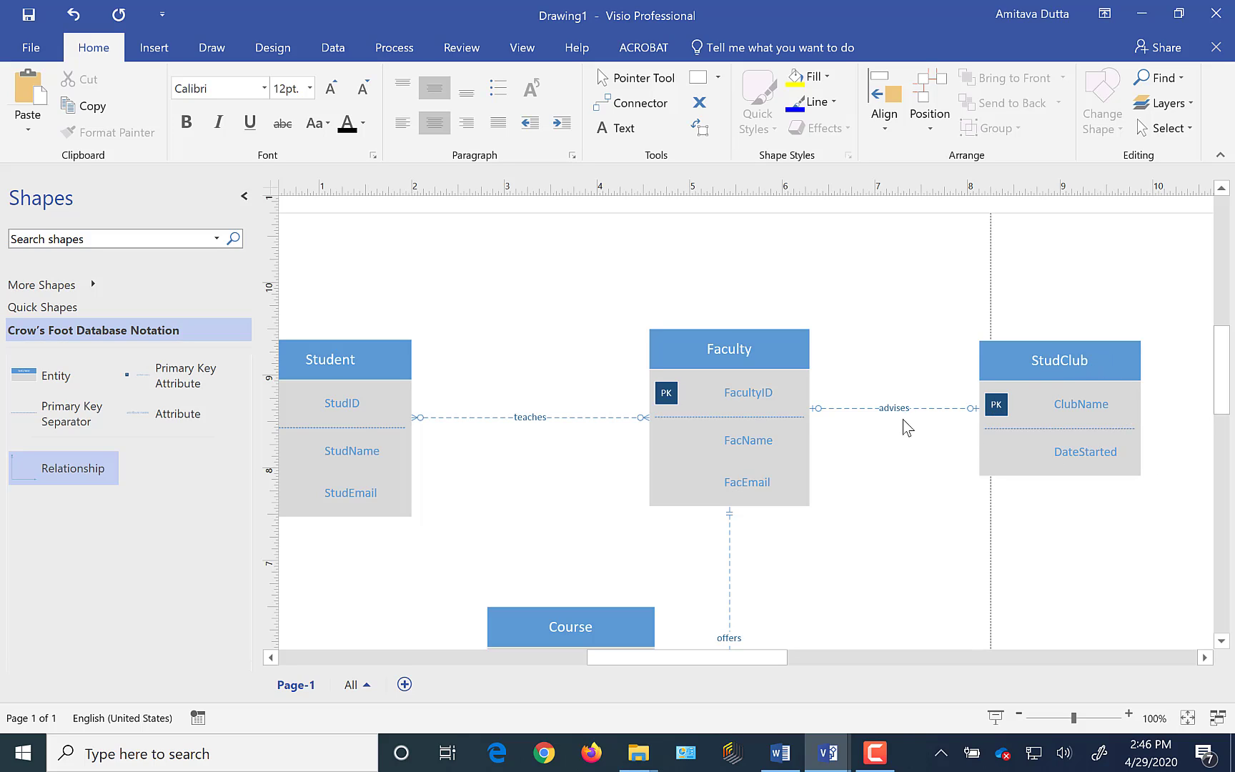
# Zoom out to 88% and review the whole diagram with its four entities and three relationships
pyautogui.moveTo(821, 418); pyautogui.dragTo(817, 419)
pyautogui.click(1220, 641)
pyautogui.click(1221, 641)
pyautogui.click(1220, 641)
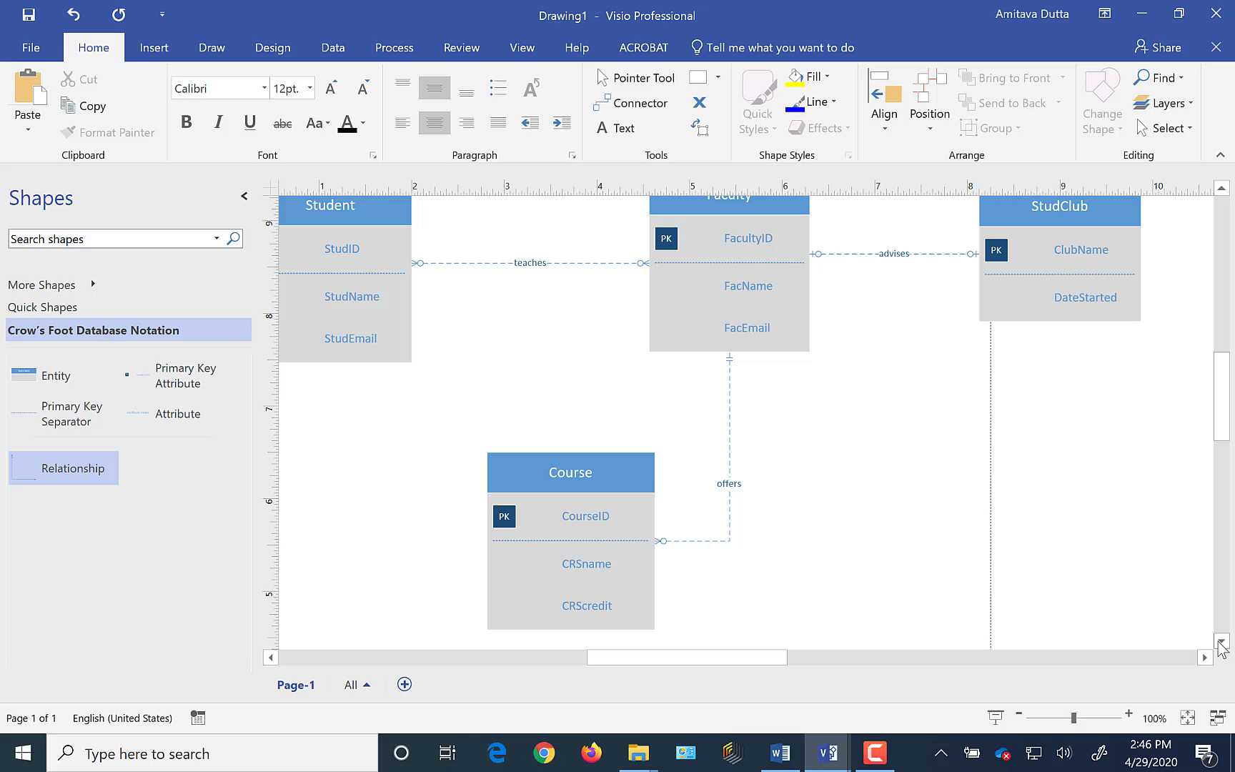
pyautogui.click(1018, 714)
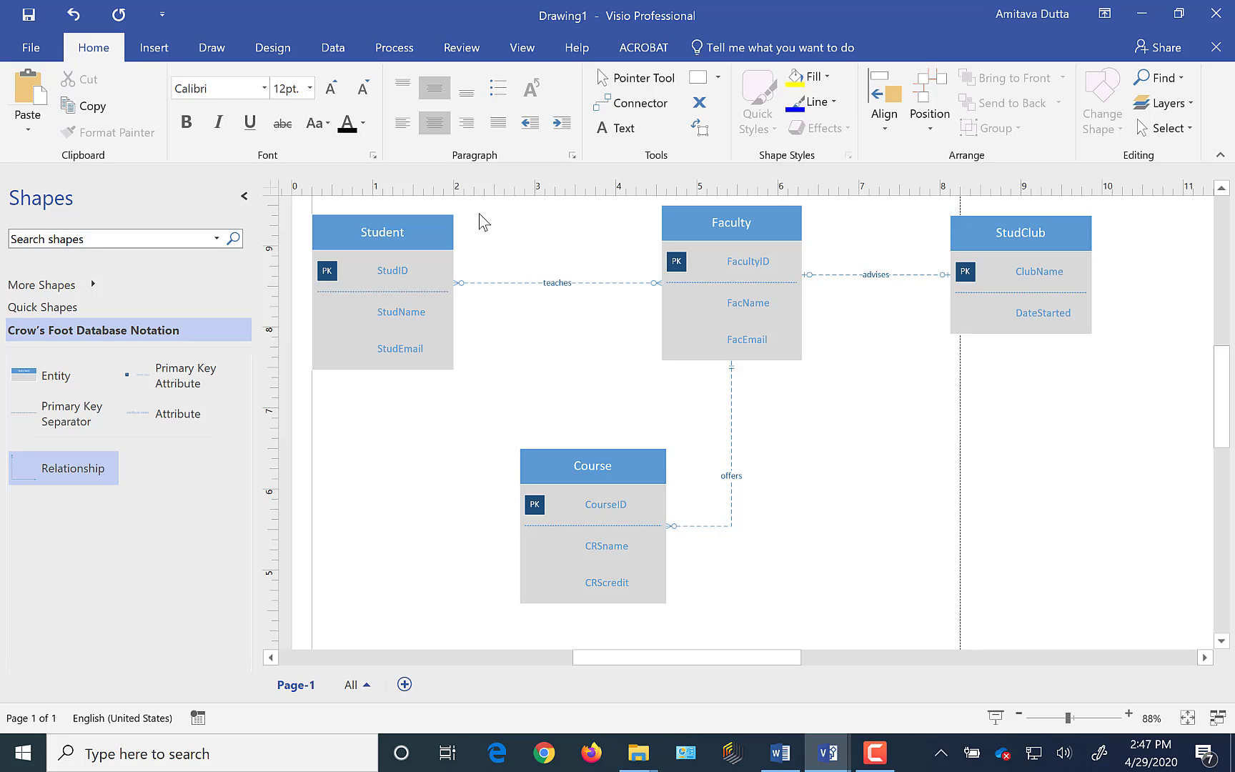
# Start saving the drawing under a new name in the Documents folder on This PC
pyautogui.click(31, 53)
pyautogui.click(32, 231)
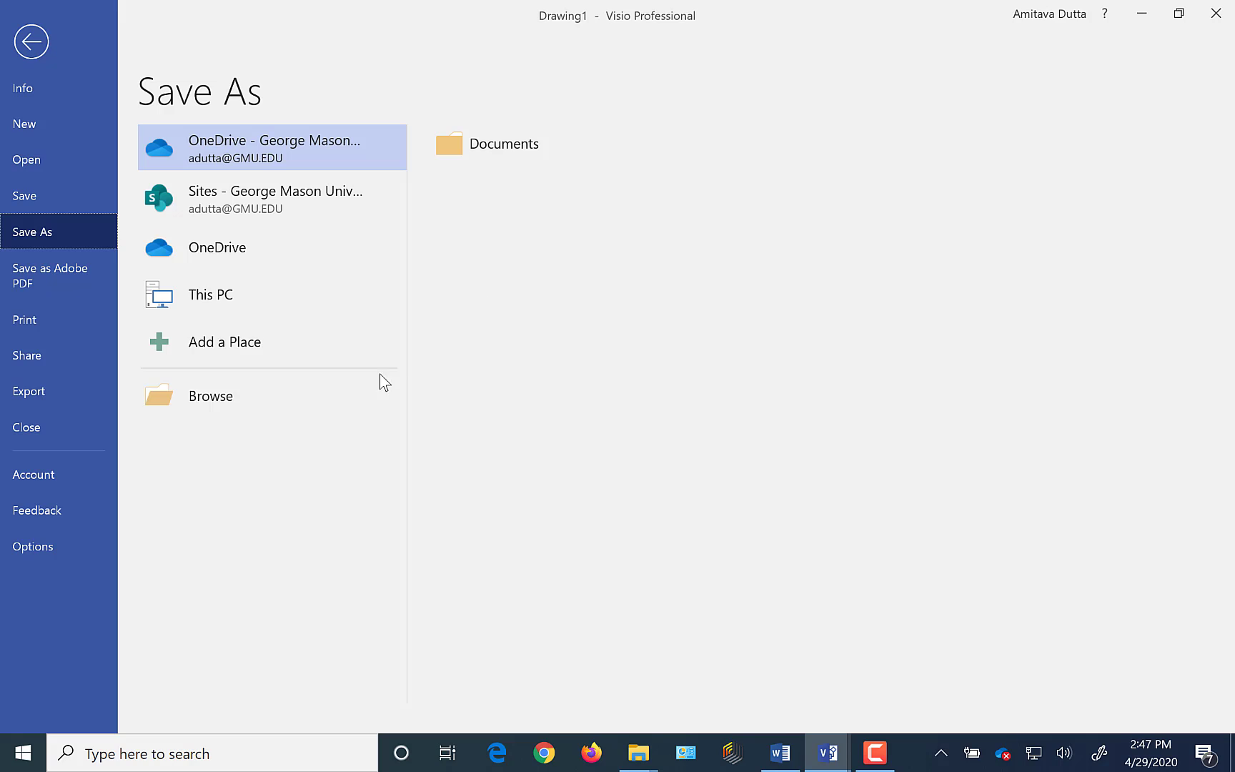
pyautogui.click(493, 143)
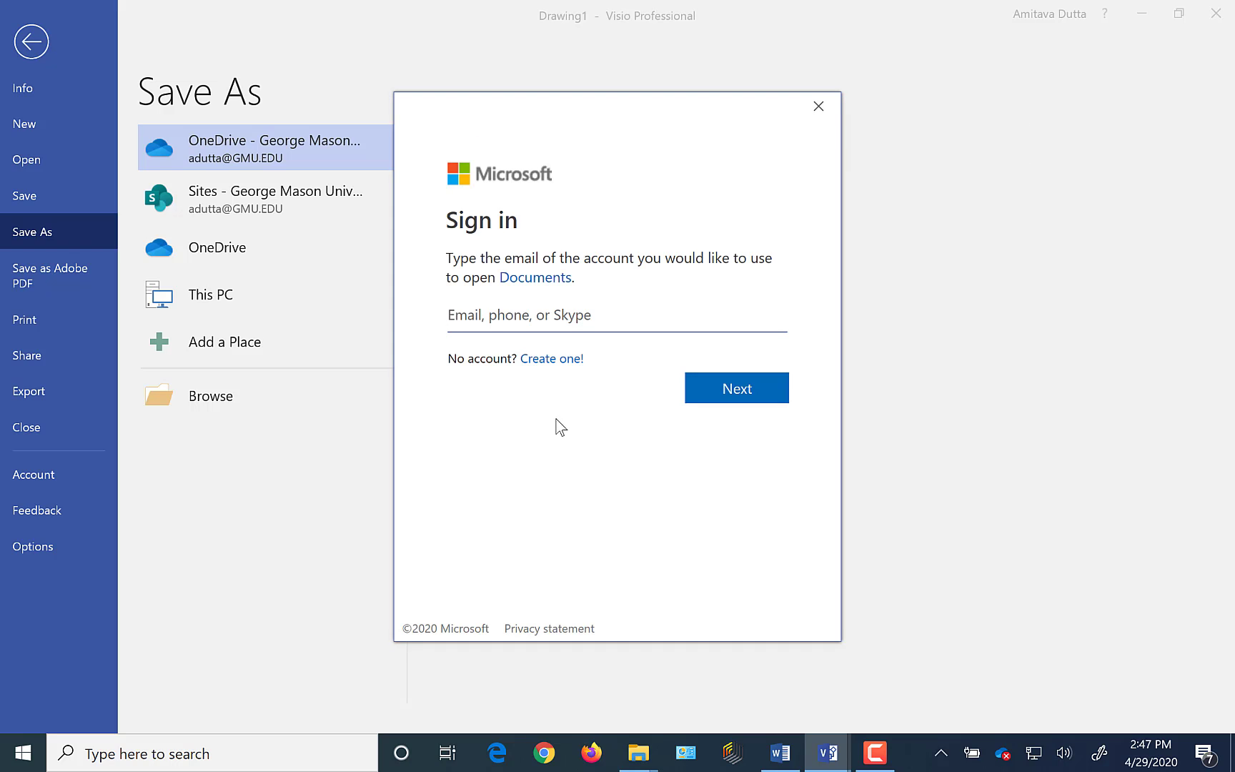
pyautogui.click(819, 108)
pyautogui.click(225, 404)
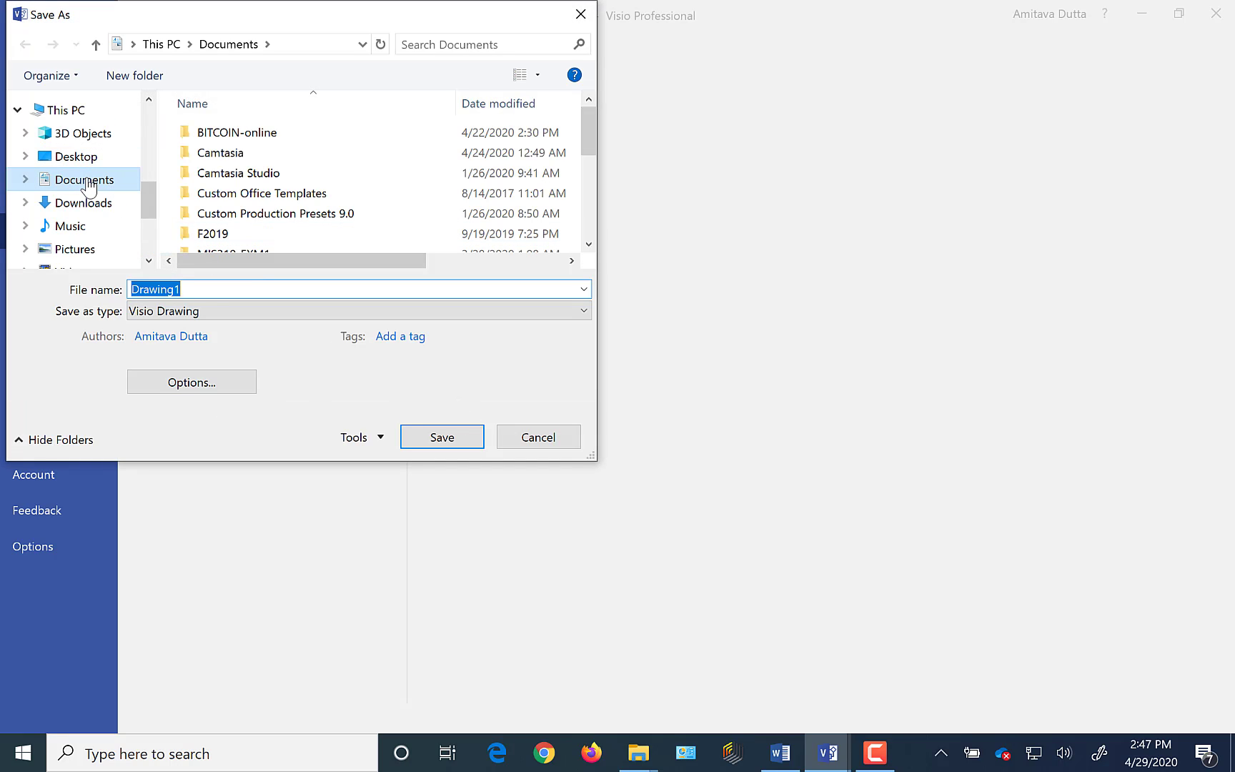
pyautogui.click(88, 187)
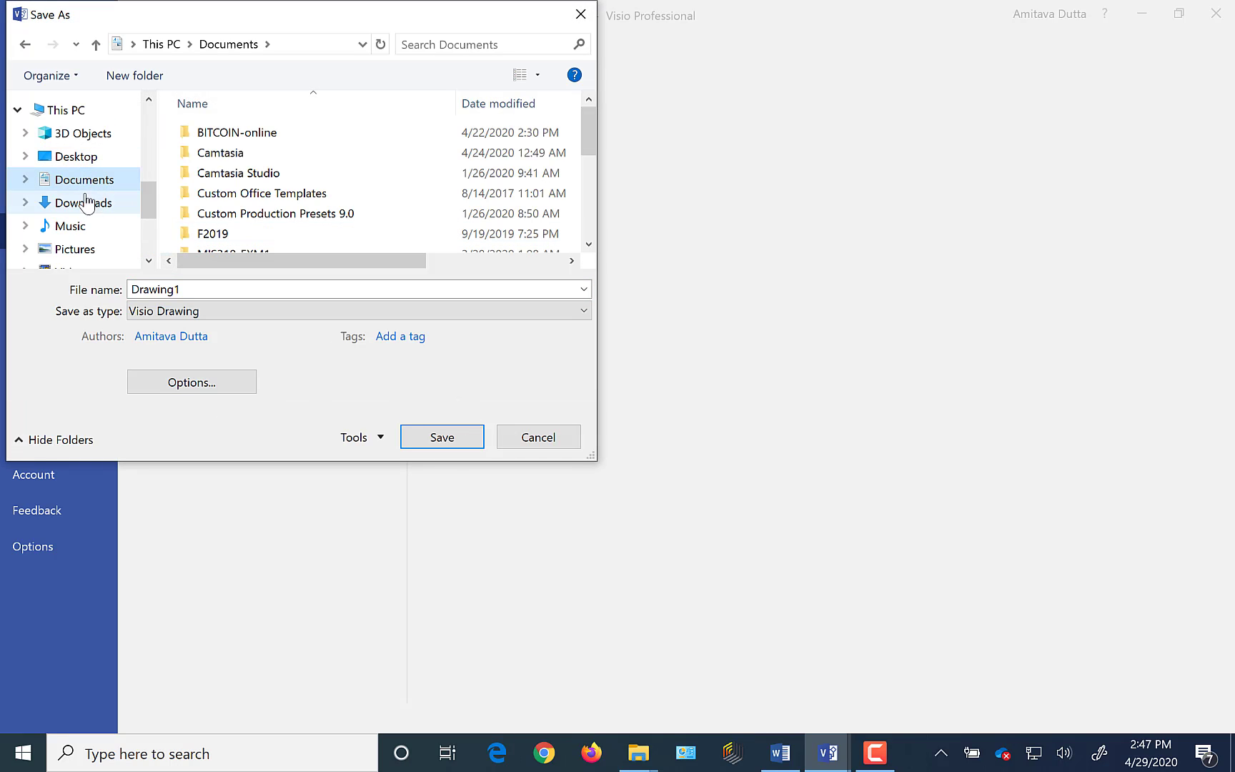
pyautogui.click(198, 292)
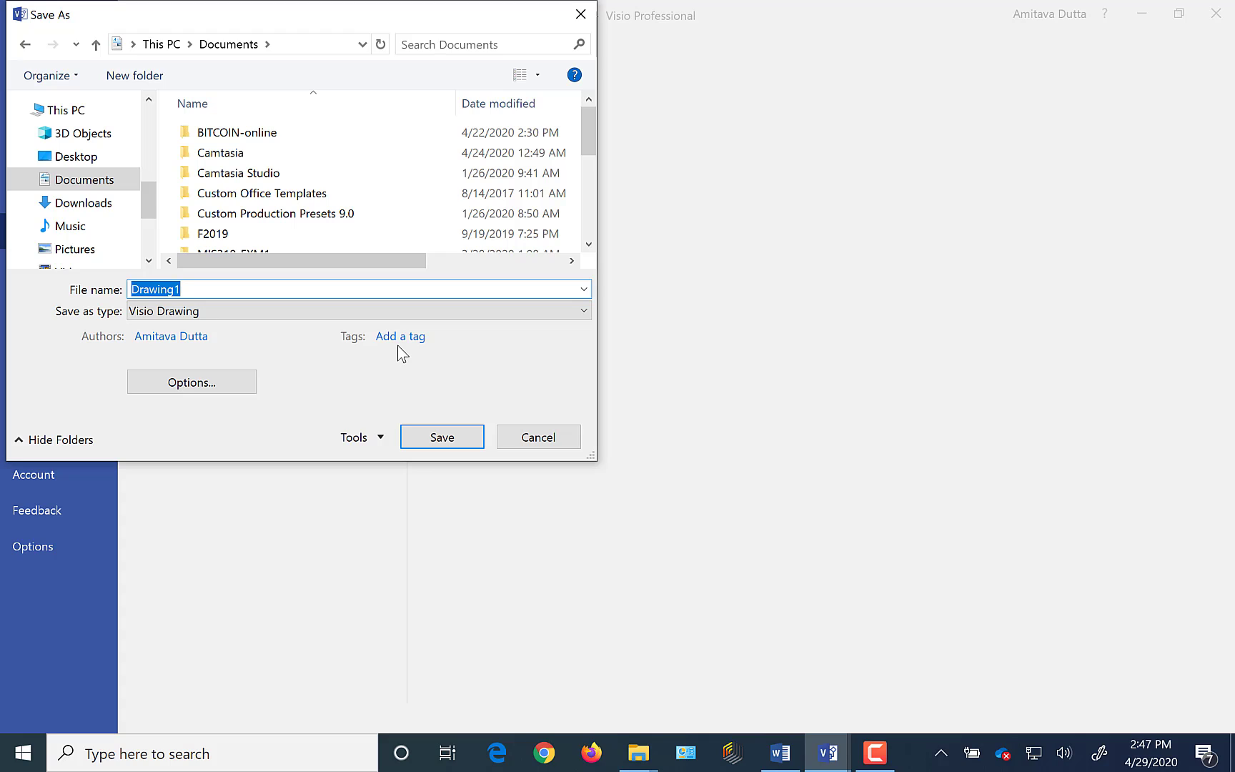
pyautogui.write('tutorial')
pyautogui.press('BackSpace')
pyautogui.press('BackSpace')
pyautogui.press('BackSpace')
pyautogui.press('BackSpace')
pyautogui.press('BackSpace')
pyautogui.press('BackSpace')
pyautogui.press('BackSpace')
pyautogui.press('BackSpace')
# Name the file MIS310-tutorial-01 and save it as a Visio Drawing
pyautogui.write('MIS310')
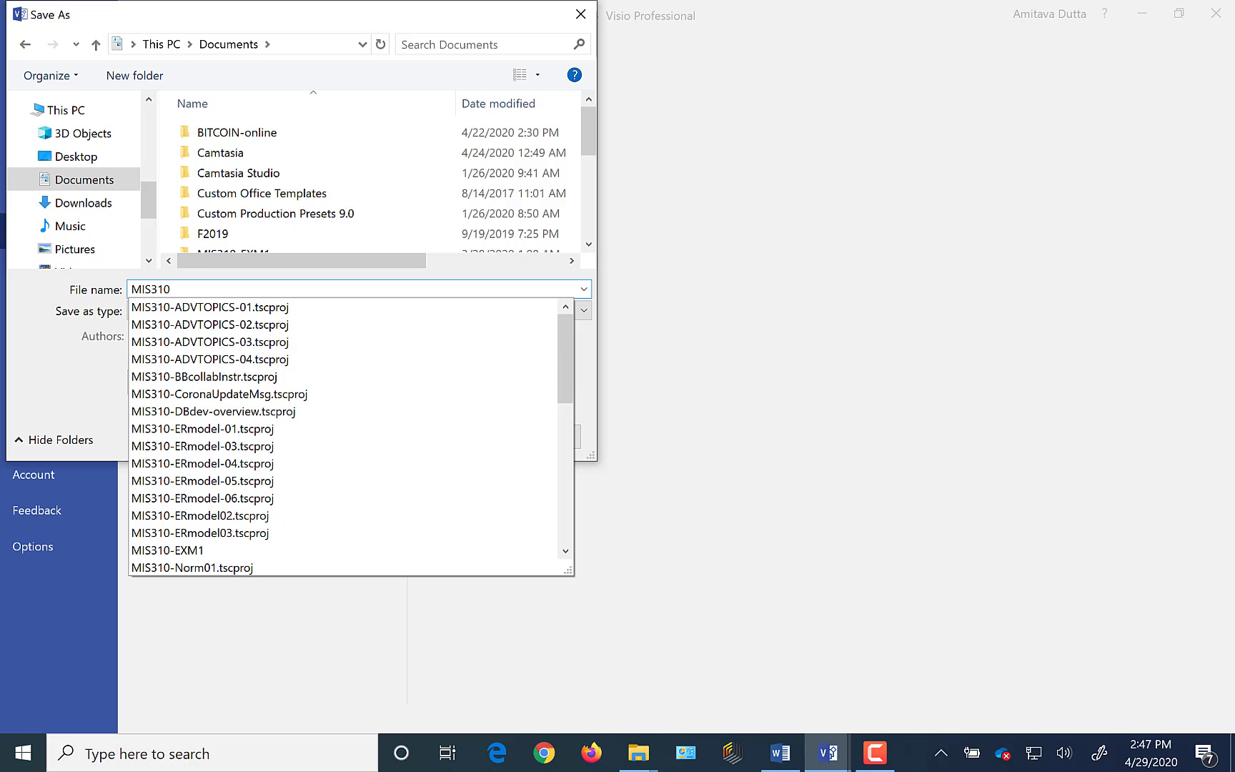
pyautogui.write('-tutorial')
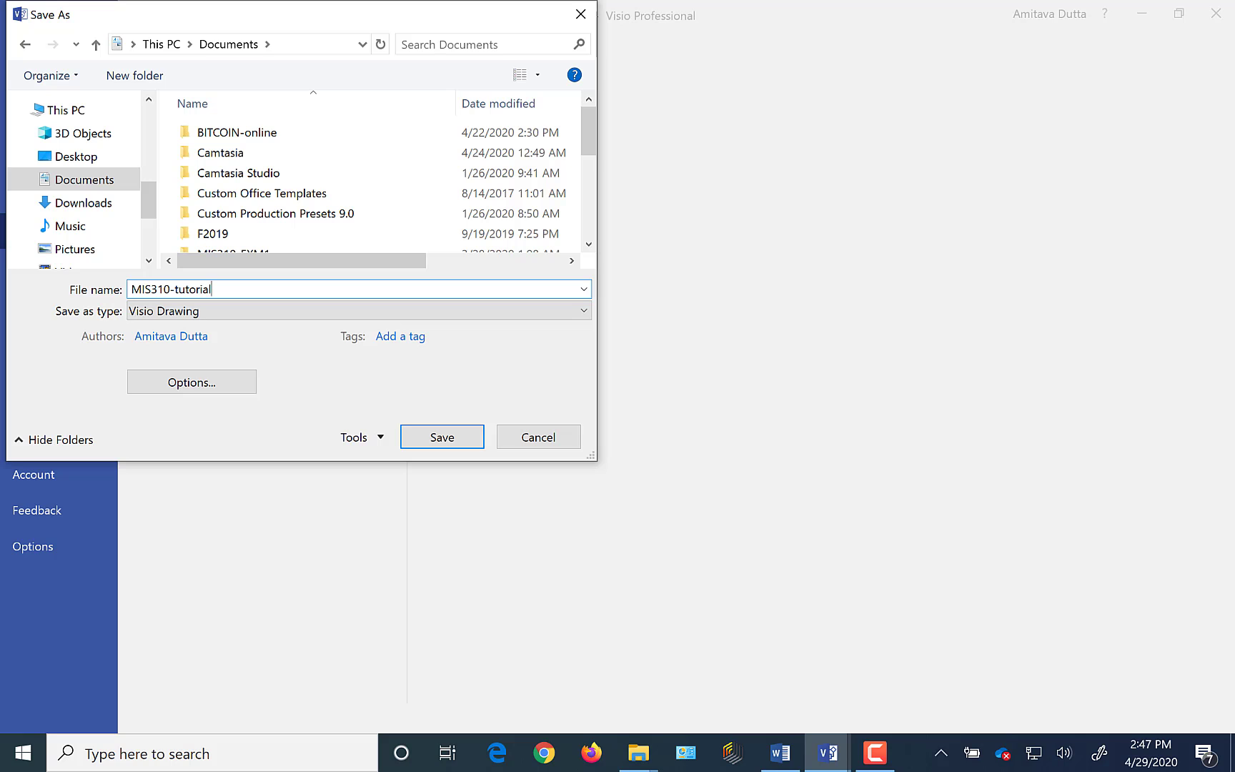
pyautogui.write('-01')
pyautogui.click(461, 437)
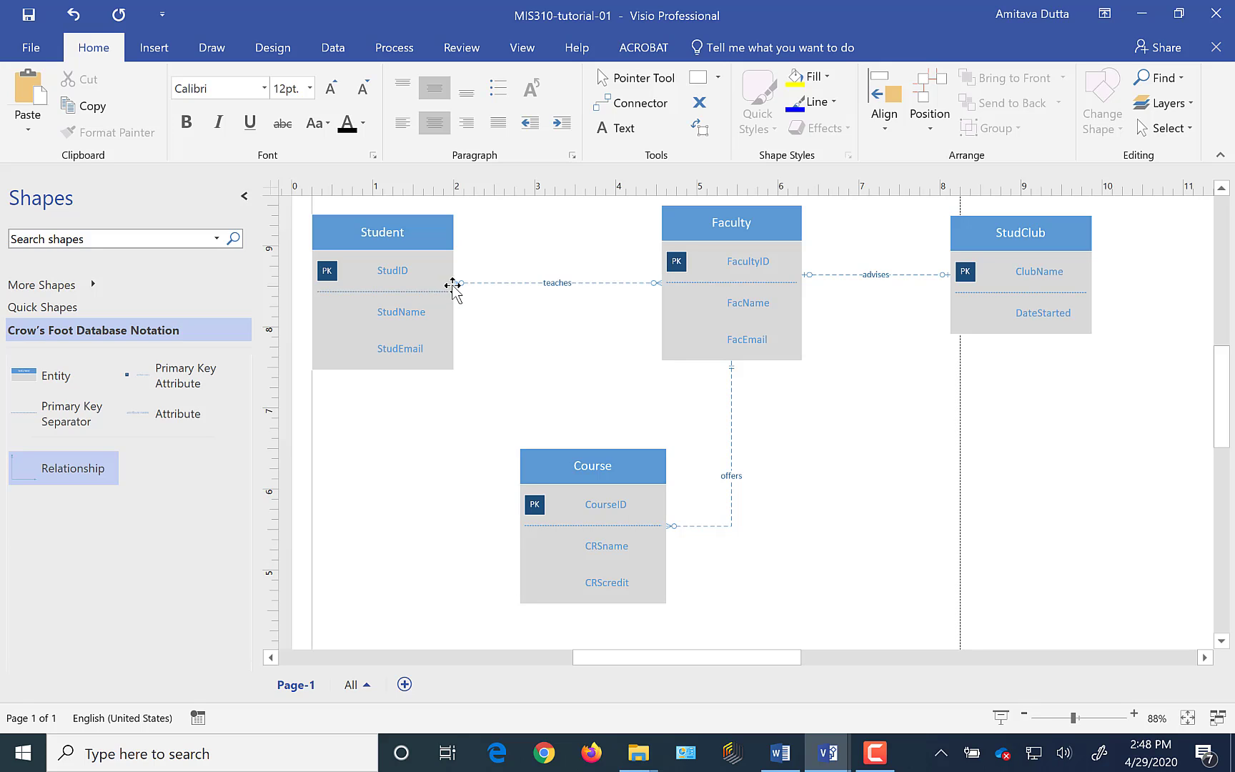
# Save a copy of the drawing in the Documents folder as MIS310-tutorial-01-RDB, keeping the Visio Drawing type
pyautogui.click(31, 47)
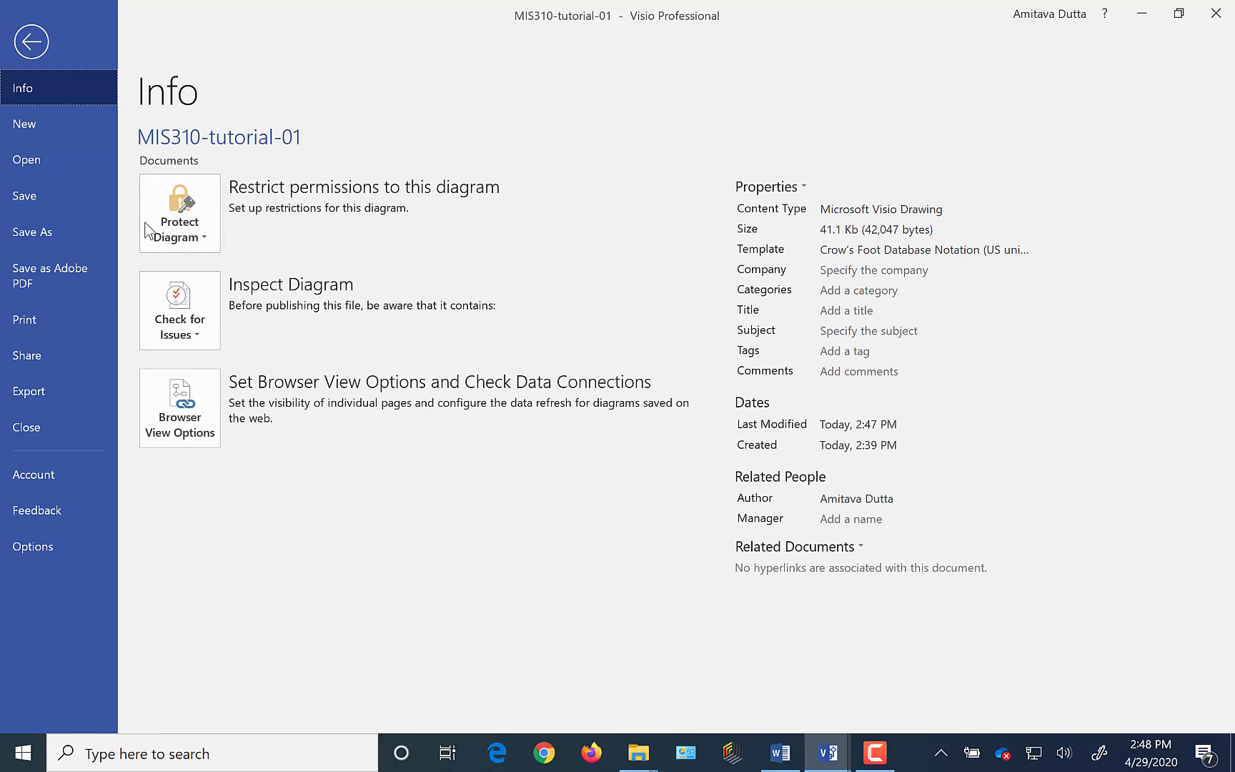
pyautogui.click(24, 232)
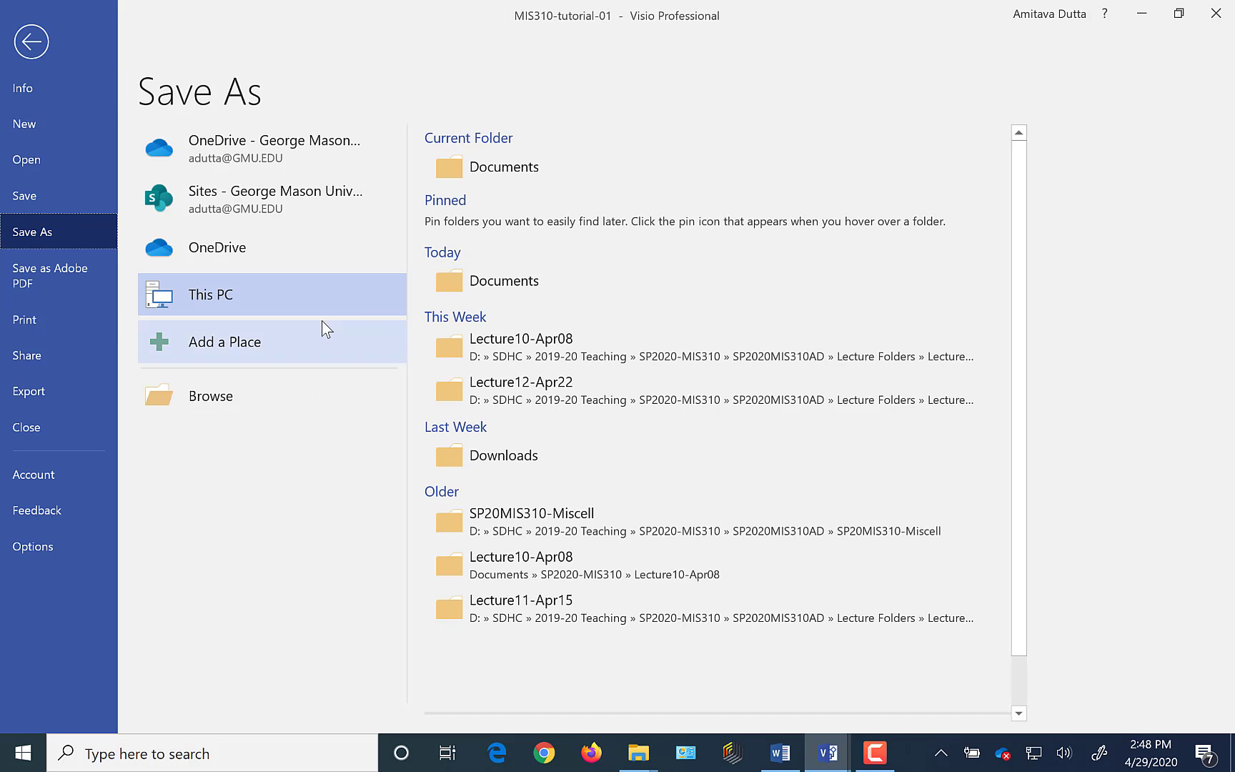
pyautogui.click(498, 171)
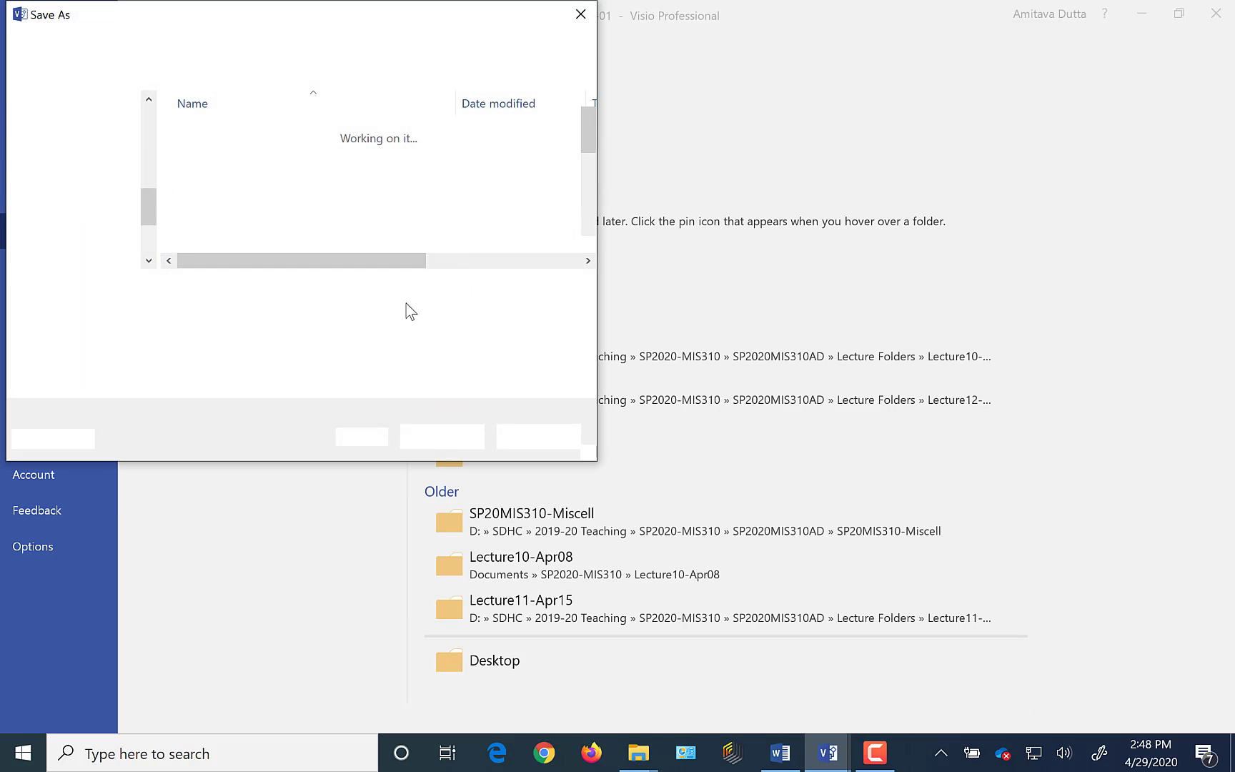
pyautogui.click(252, 291)
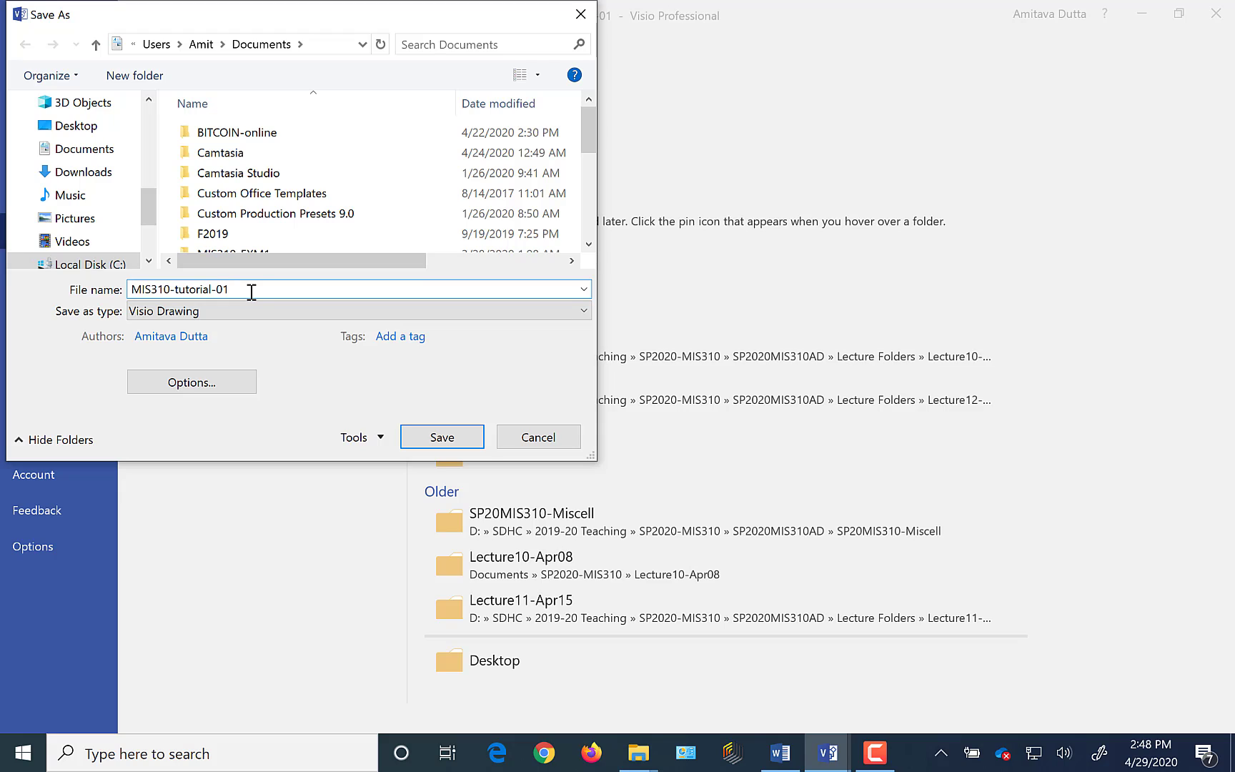
pyautogui.write('-RDD')
pyautogui.press('BackSpace')
pyautogui.write('E')
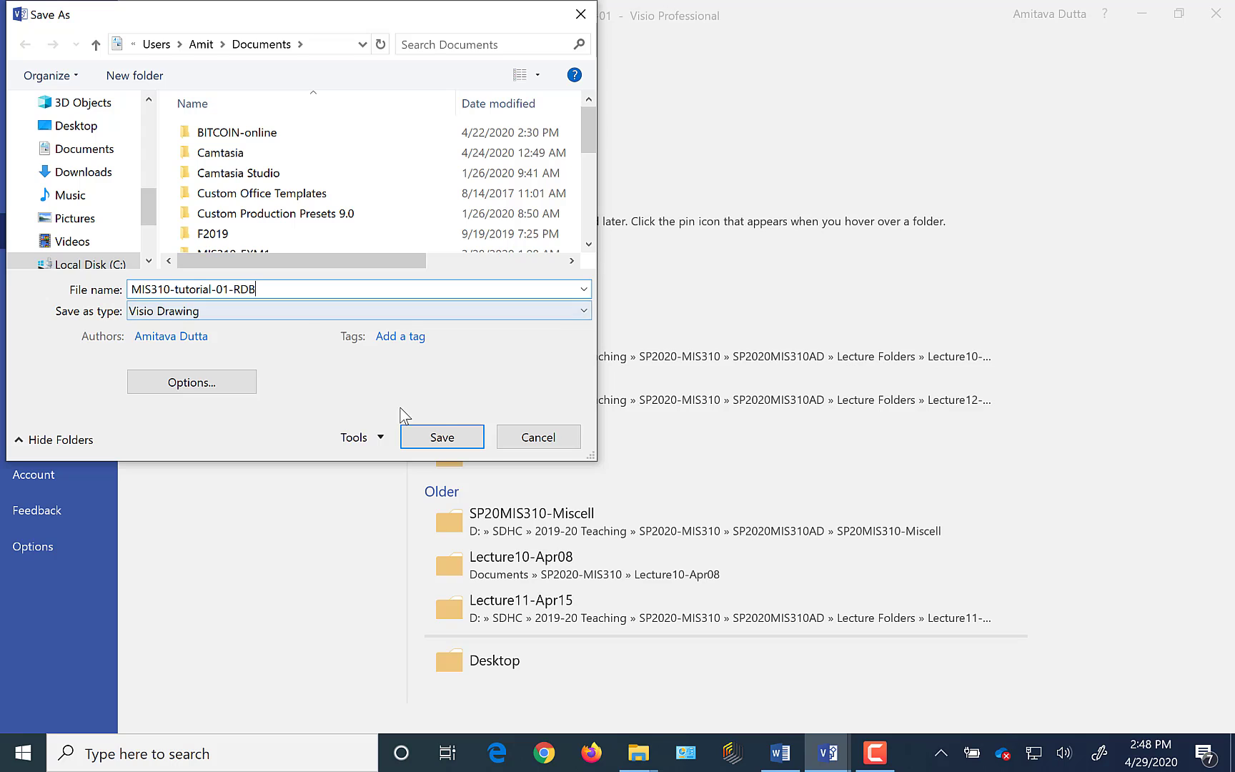
pyautogui.click(450, 438)
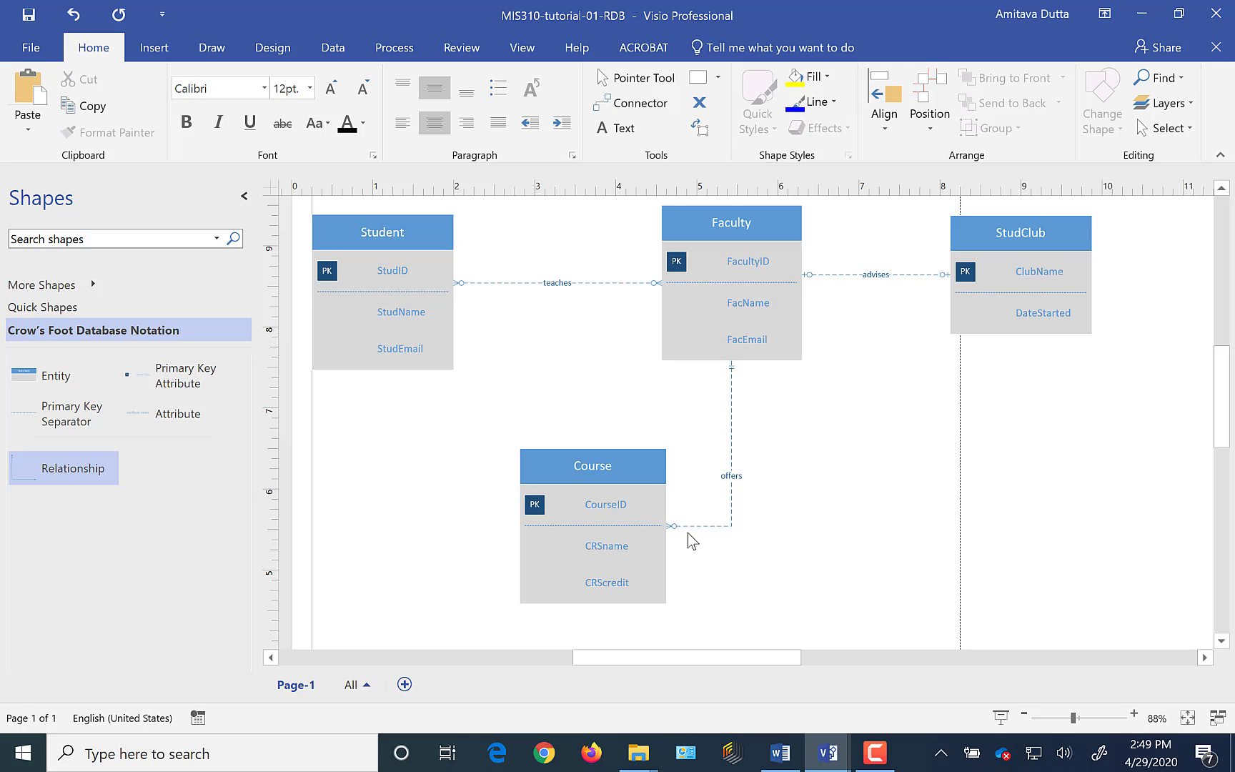
# Insert a new attribute after CRScredit in the Course entity
pyautogui.click(645, 472)
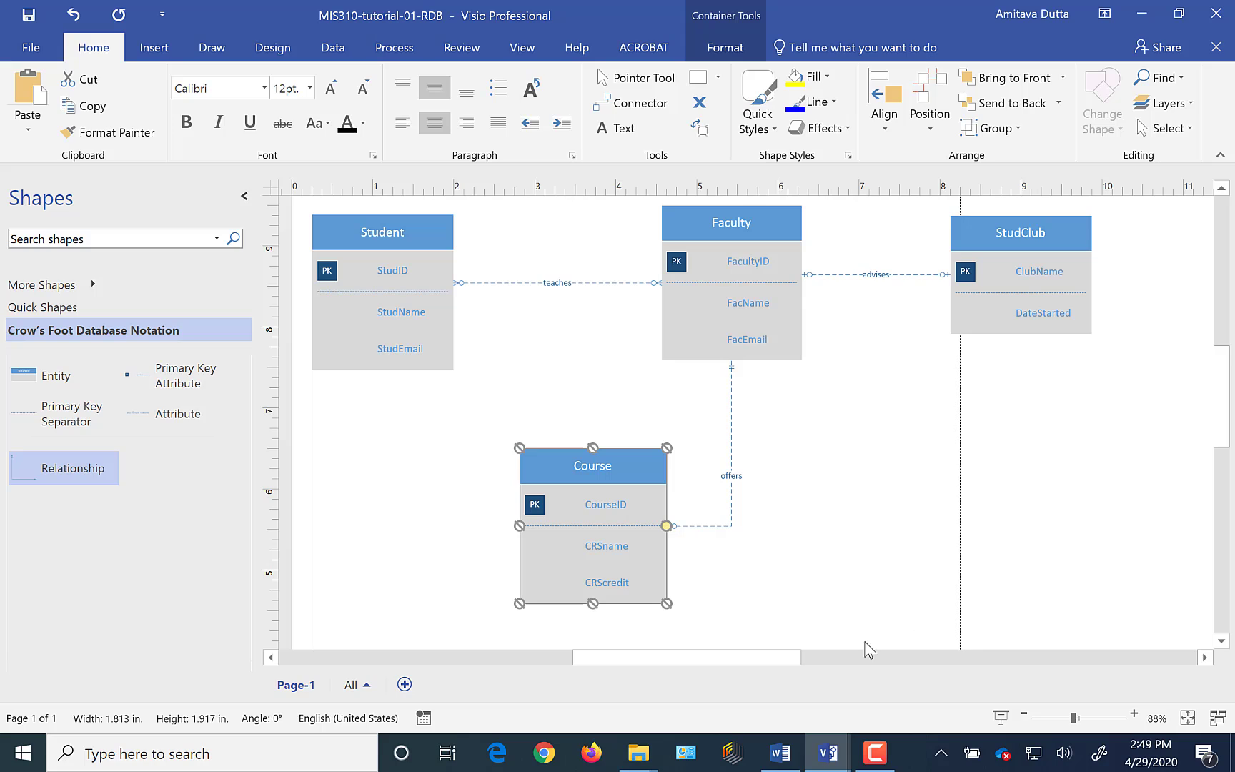
pyautogui.click(618, 587)
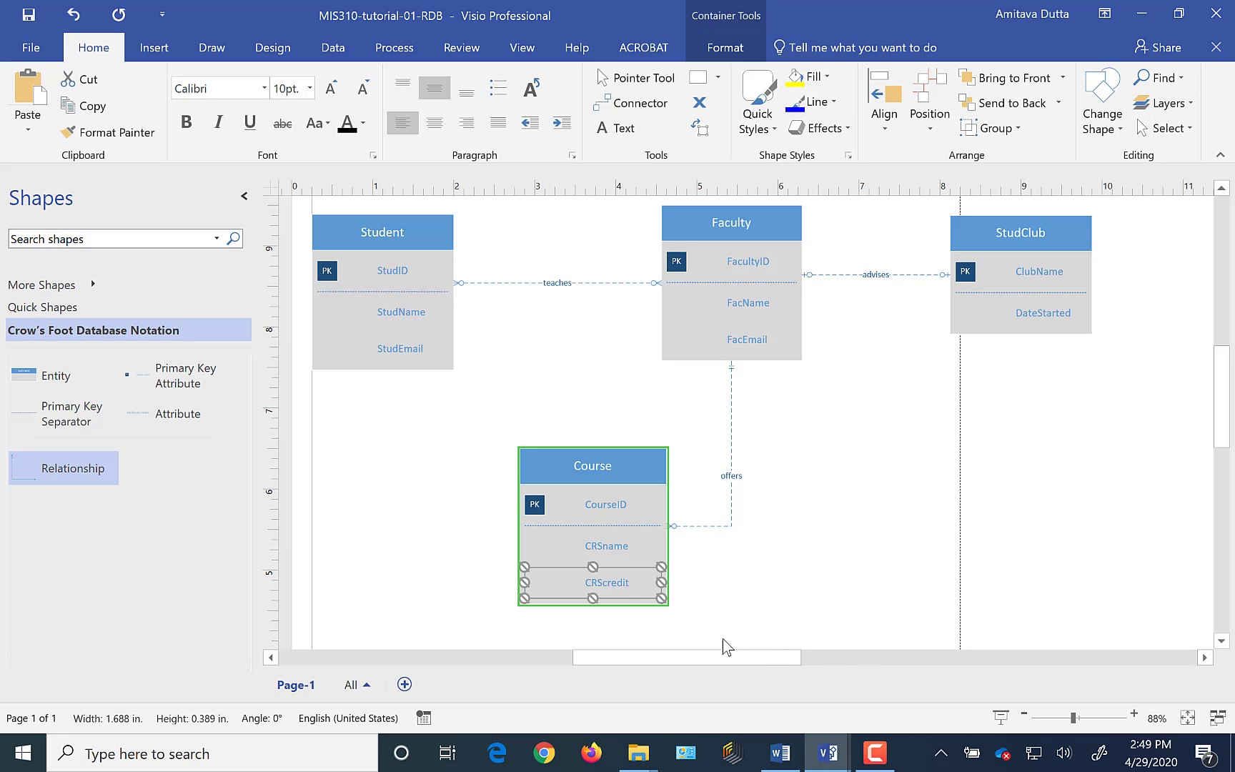
pyautogui.click(1221, 641)
pyautogui.scroll(-5, 1221, 640)
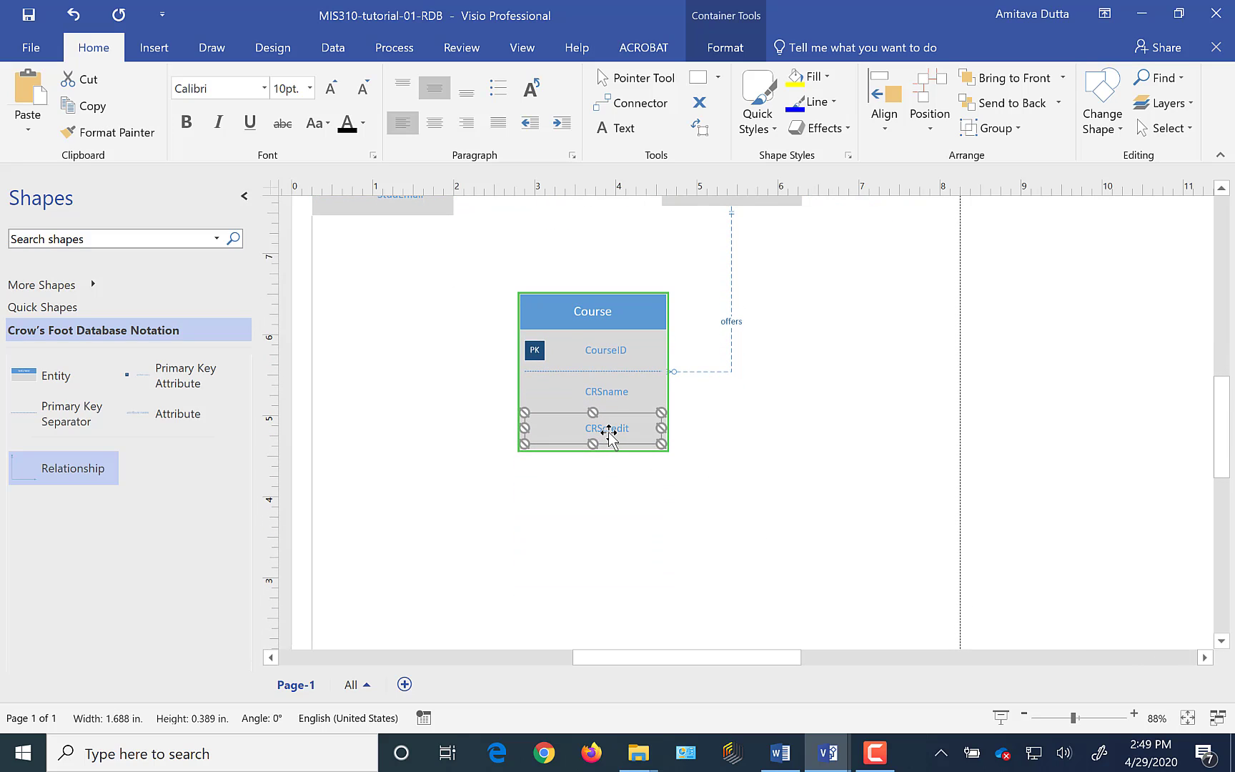
pyautogui.rightClick(608, 434)
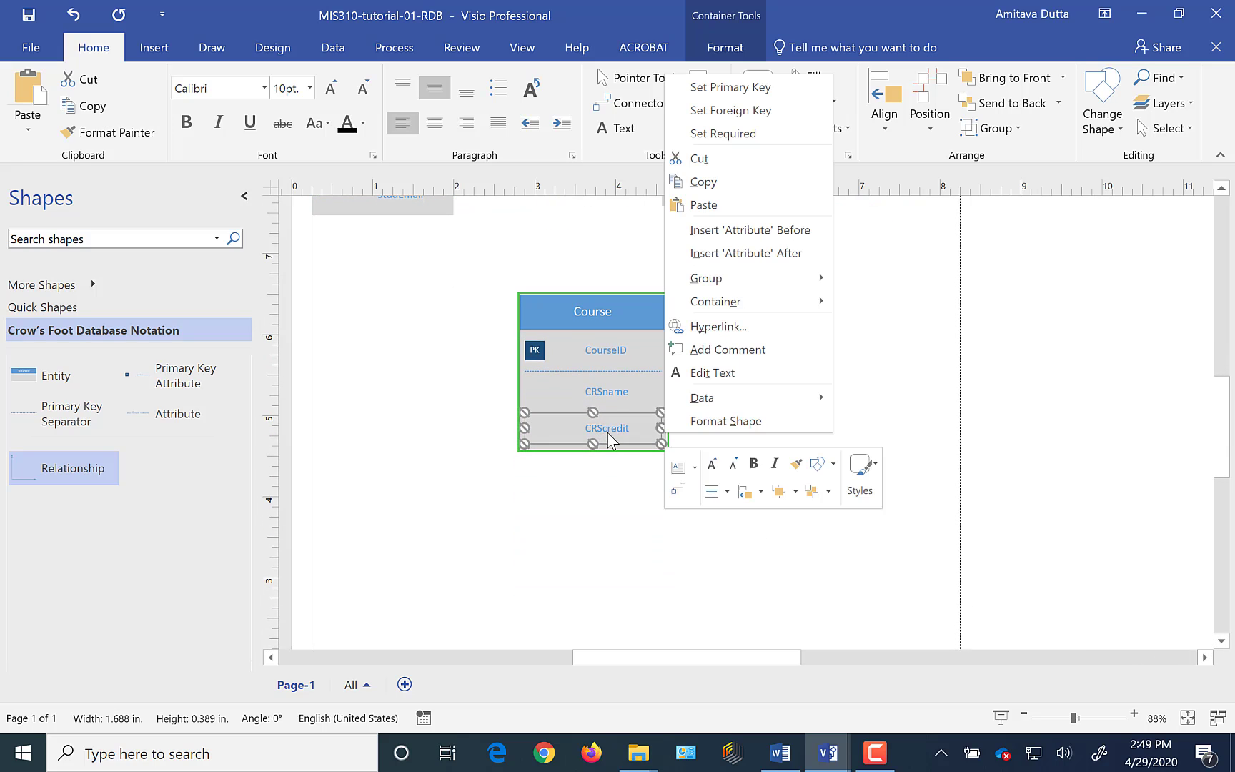
pyautogui.click(746, 254)
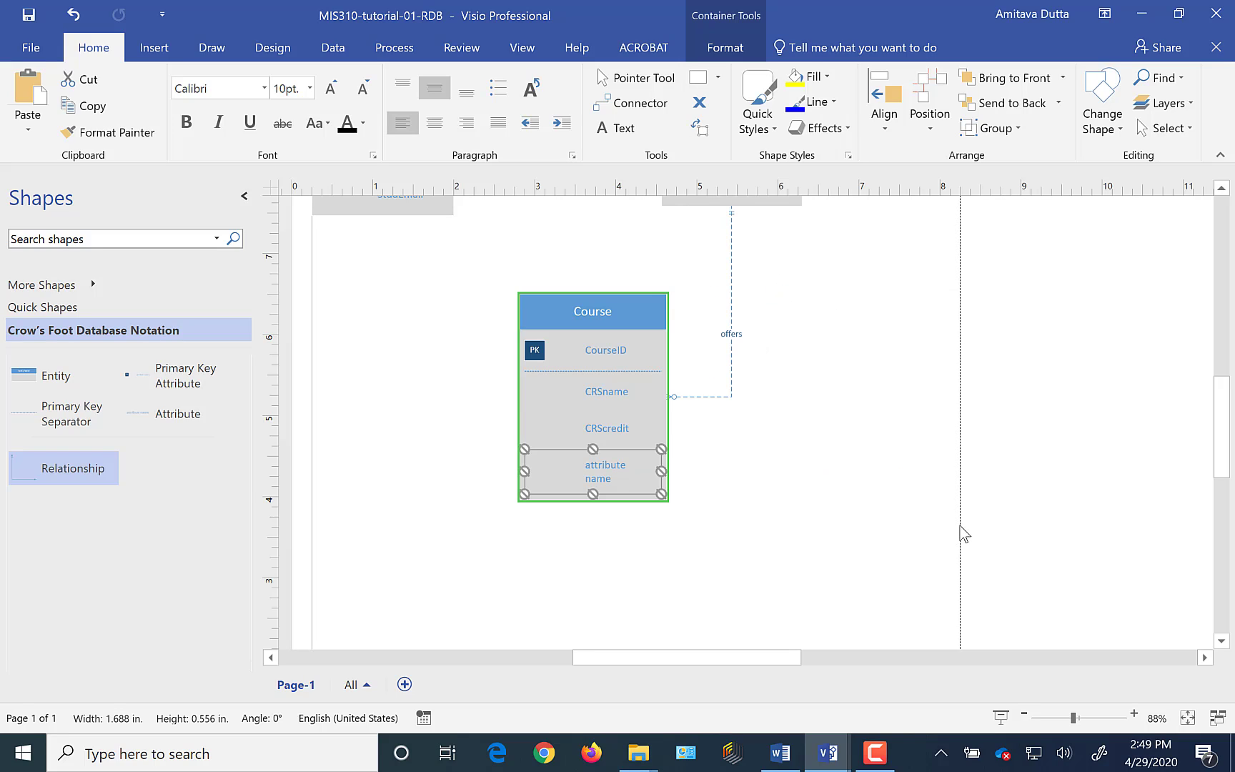
# Name the new attribute below CRScredit in the Course entity FacultyID
pyautogui.moveTo(1221, 434)
pyautogui.mouseDown()
pyautogui.moveTo(1224, 370)
pyautogui.moveTo(1224, 429)
pyautogui.mouseUp()
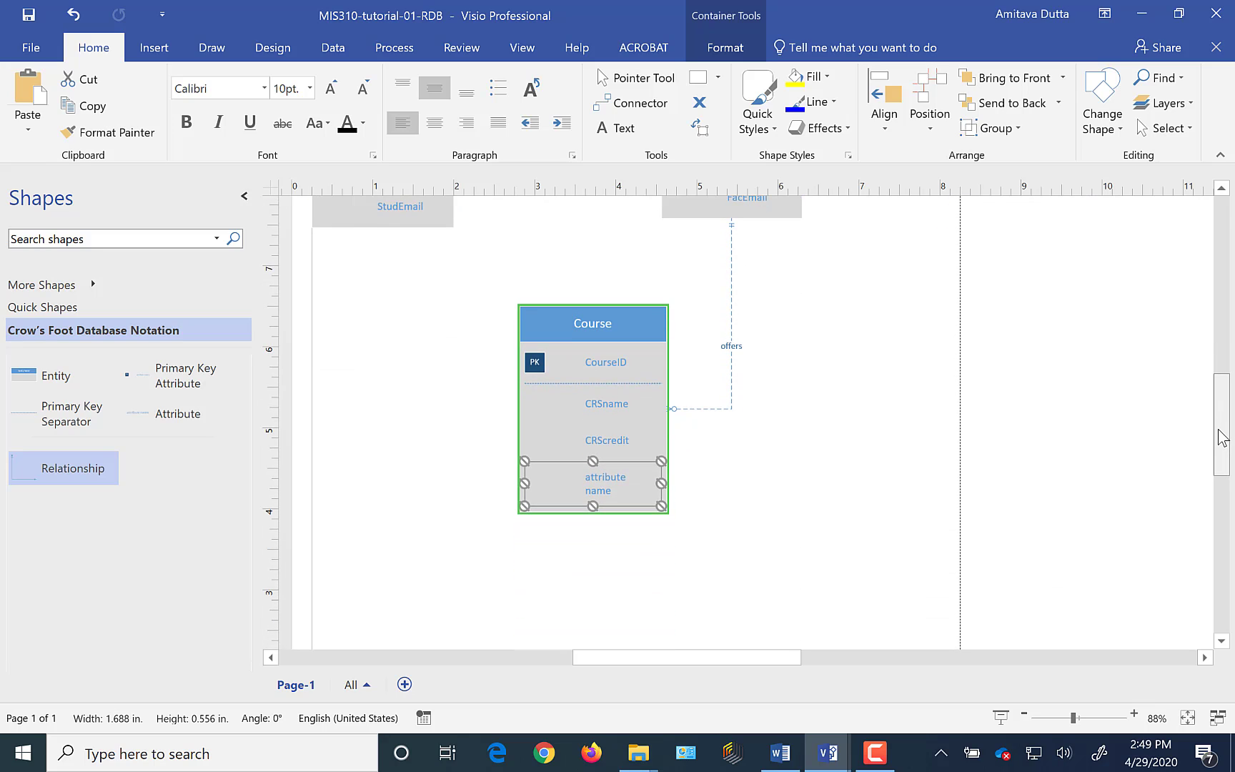
pyautogui.click(599, 489)
pyautogui.doubleClick(596, 485)
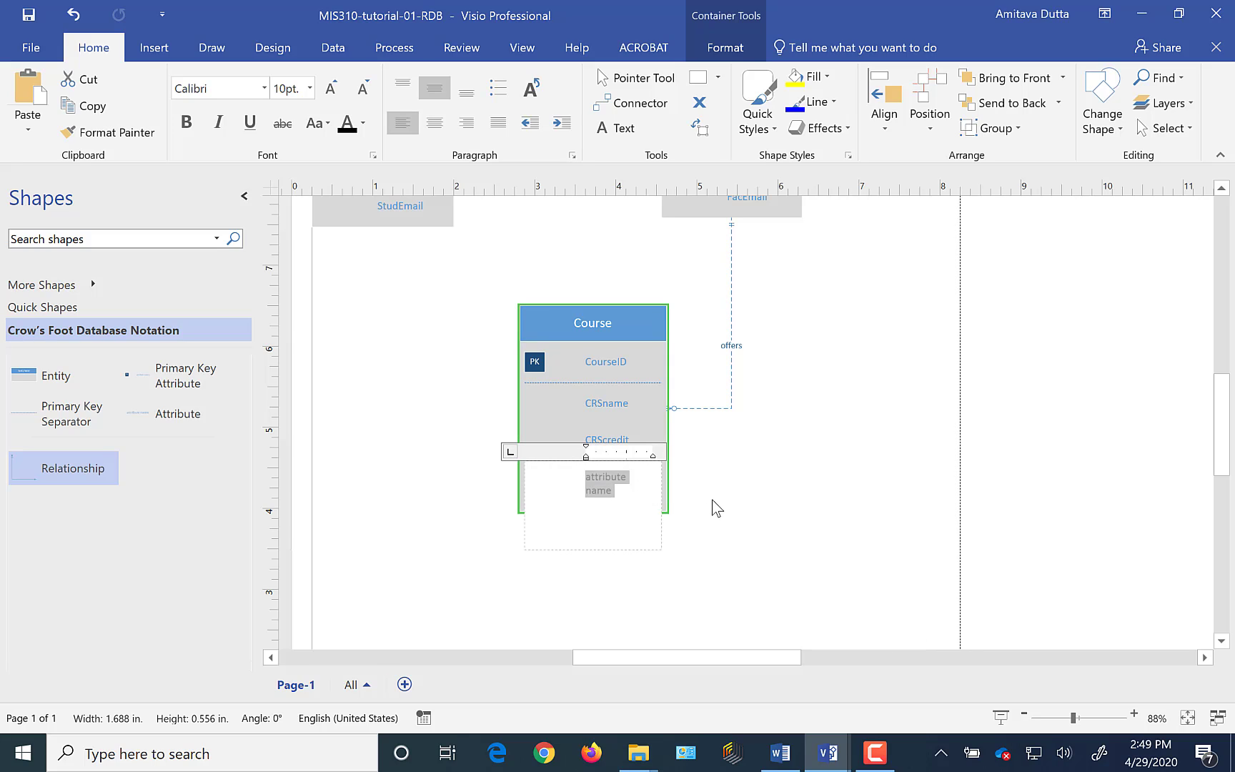
pyautogui.write('Faculty')
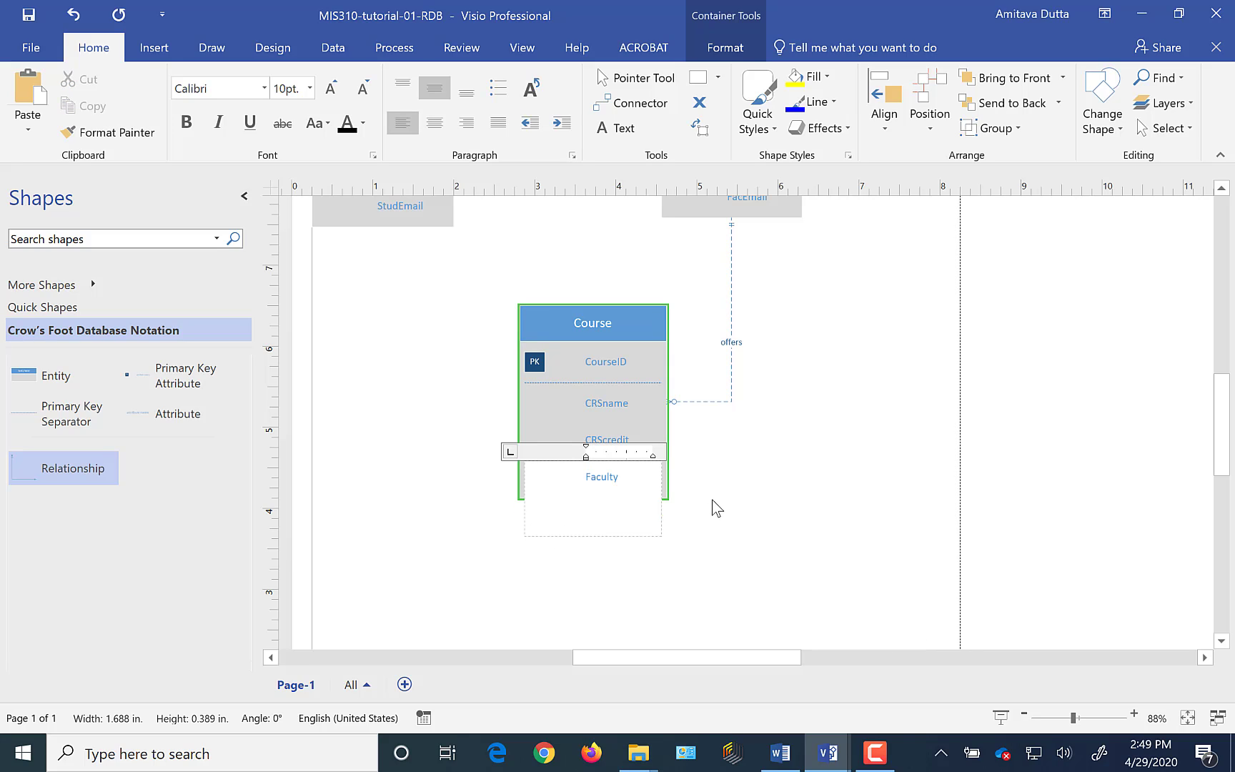
pyautogui.write('ID')
pyautogui.press('Escape')
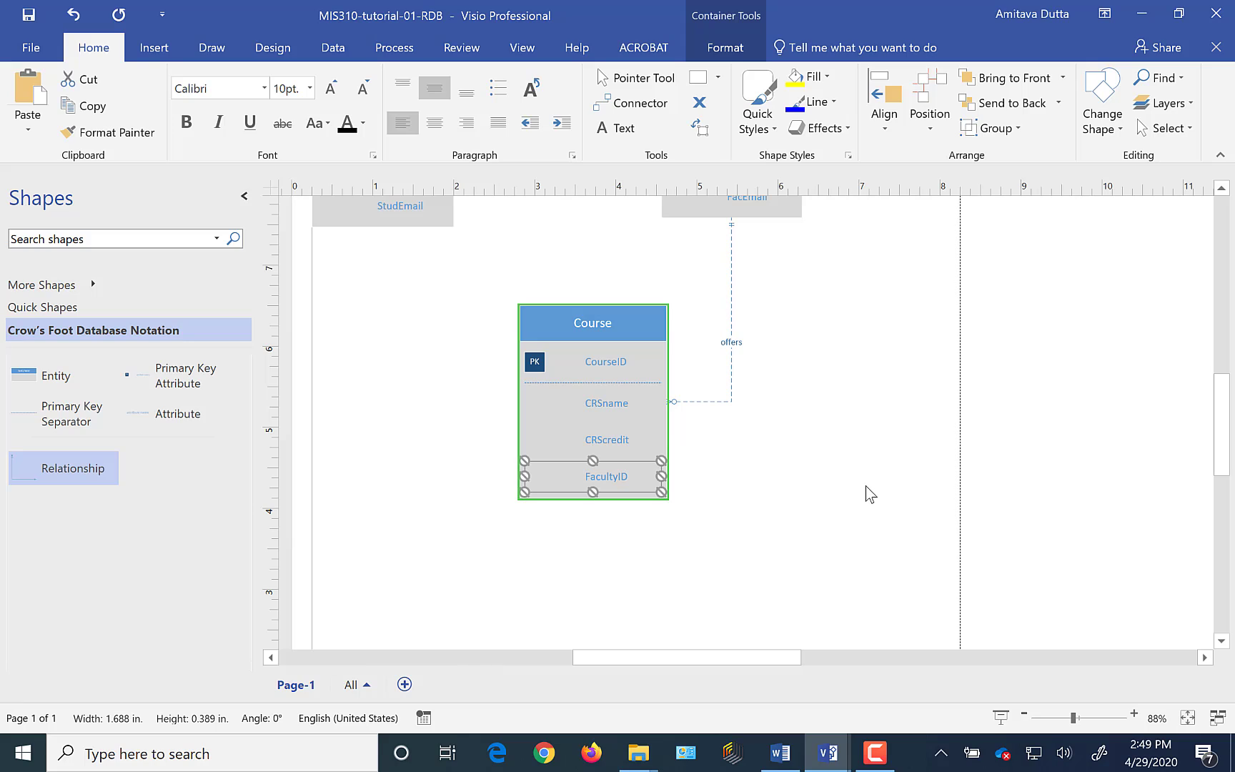
# Set the FacultyID attribute of the Course entity as a foreign key
pyautogui.rightClick(591, 480)
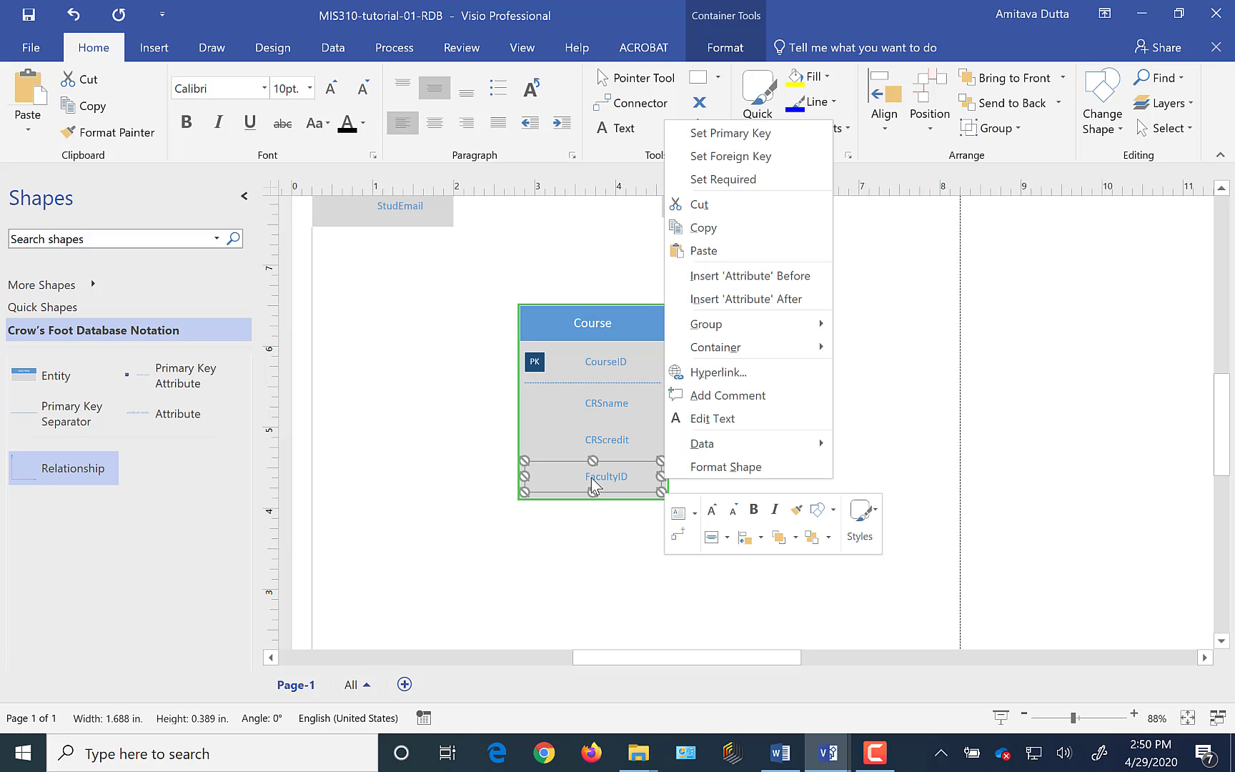
pyautogui.click(736, 157)
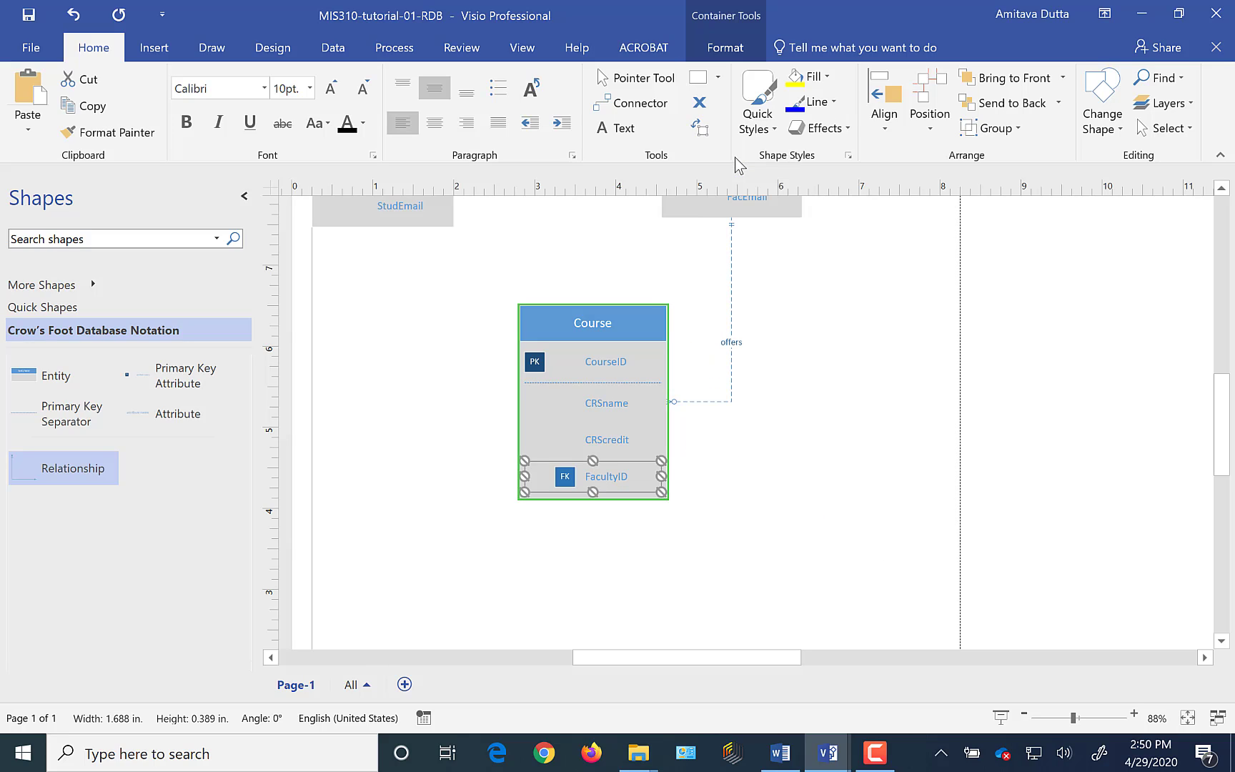
pyautogui.click(882, 520)
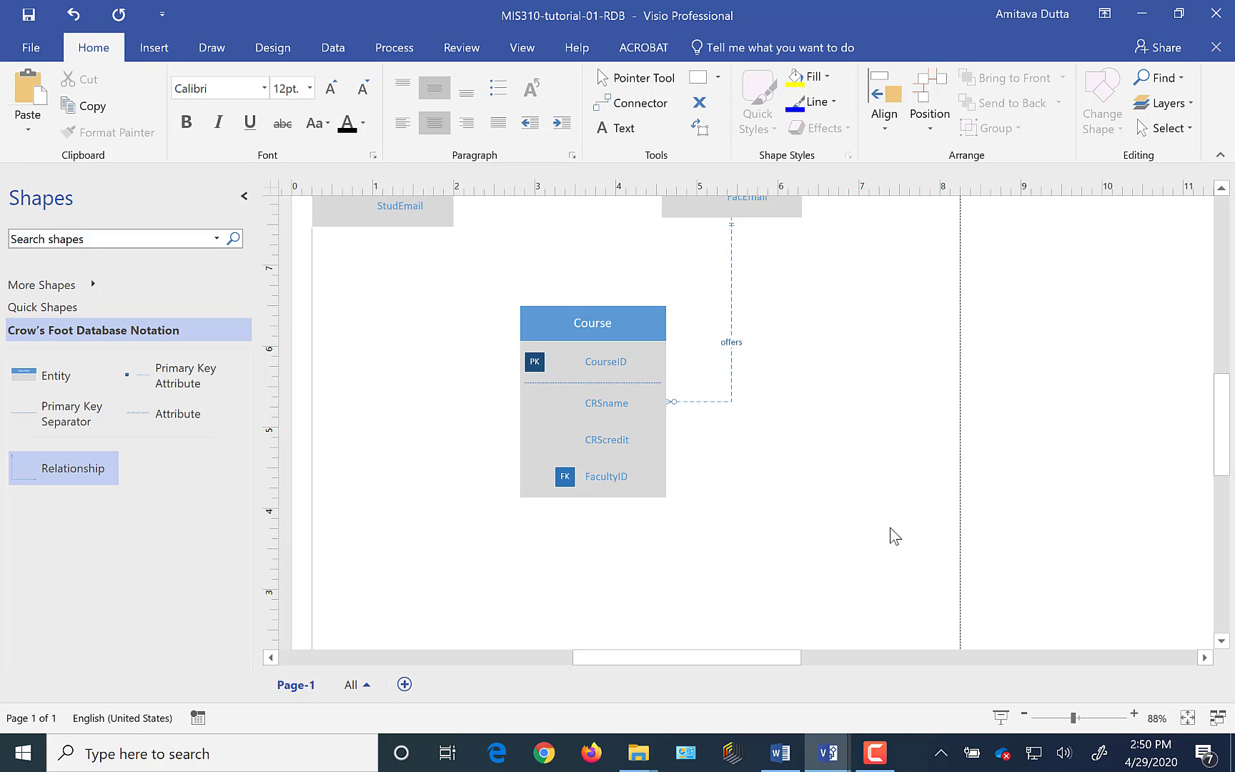
# Insert a new attribute after DateStarted in the StudClub entity
pyautogui.scroll(3, 1222, 410)
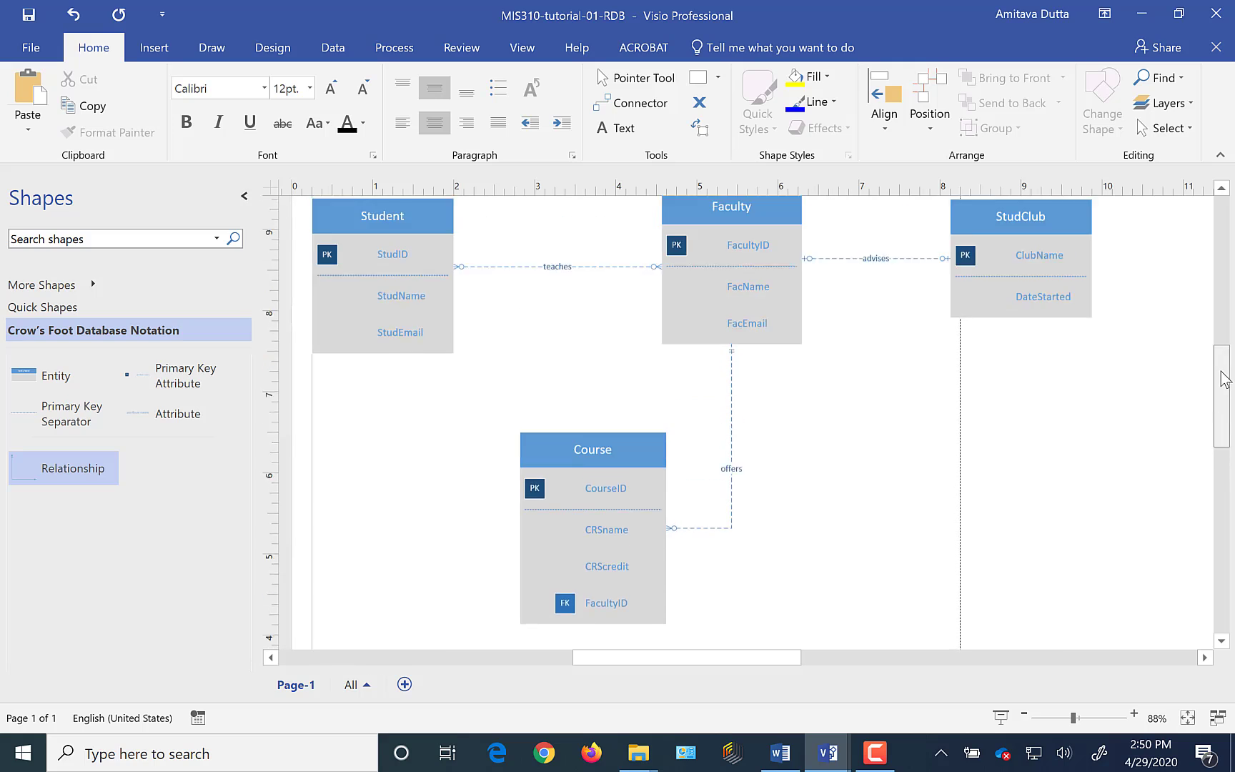
pyautogui.scroll(-1, 1200, 425)
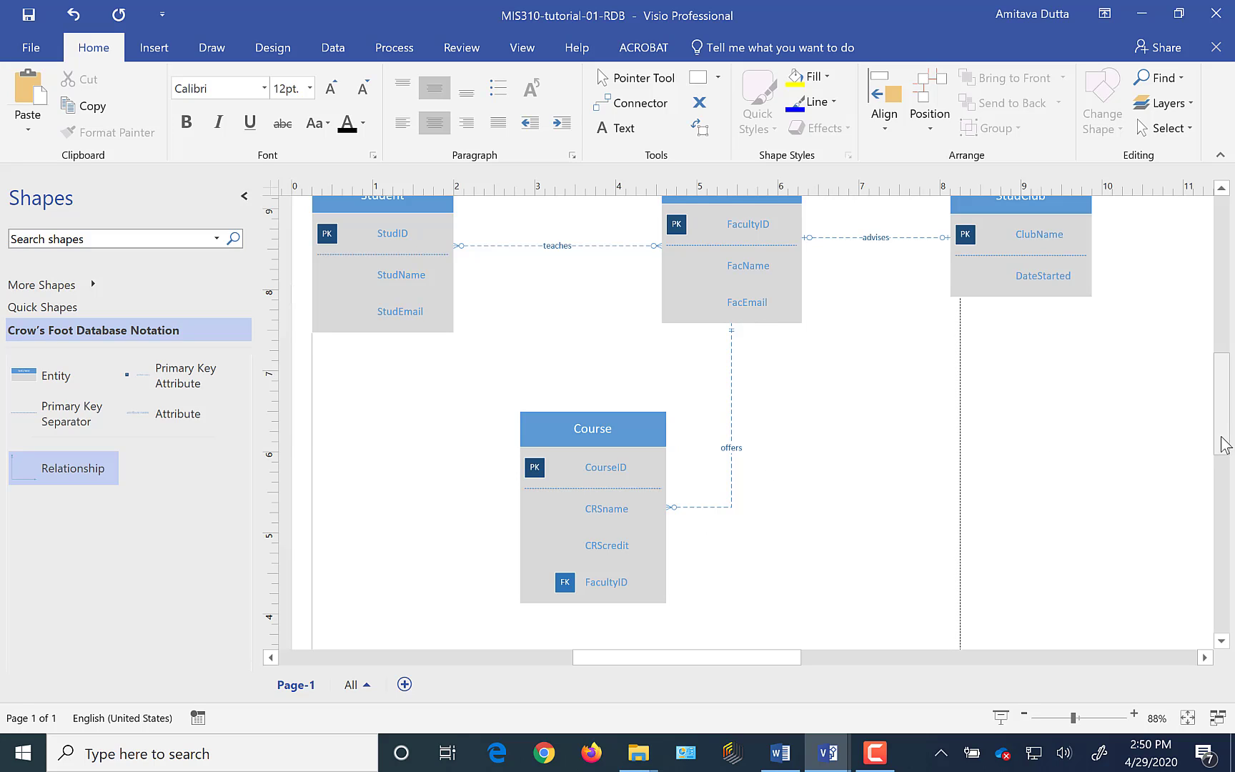
pyautogui.moveTo(1223, 443); pyautogui.dragTo(1221, 409)
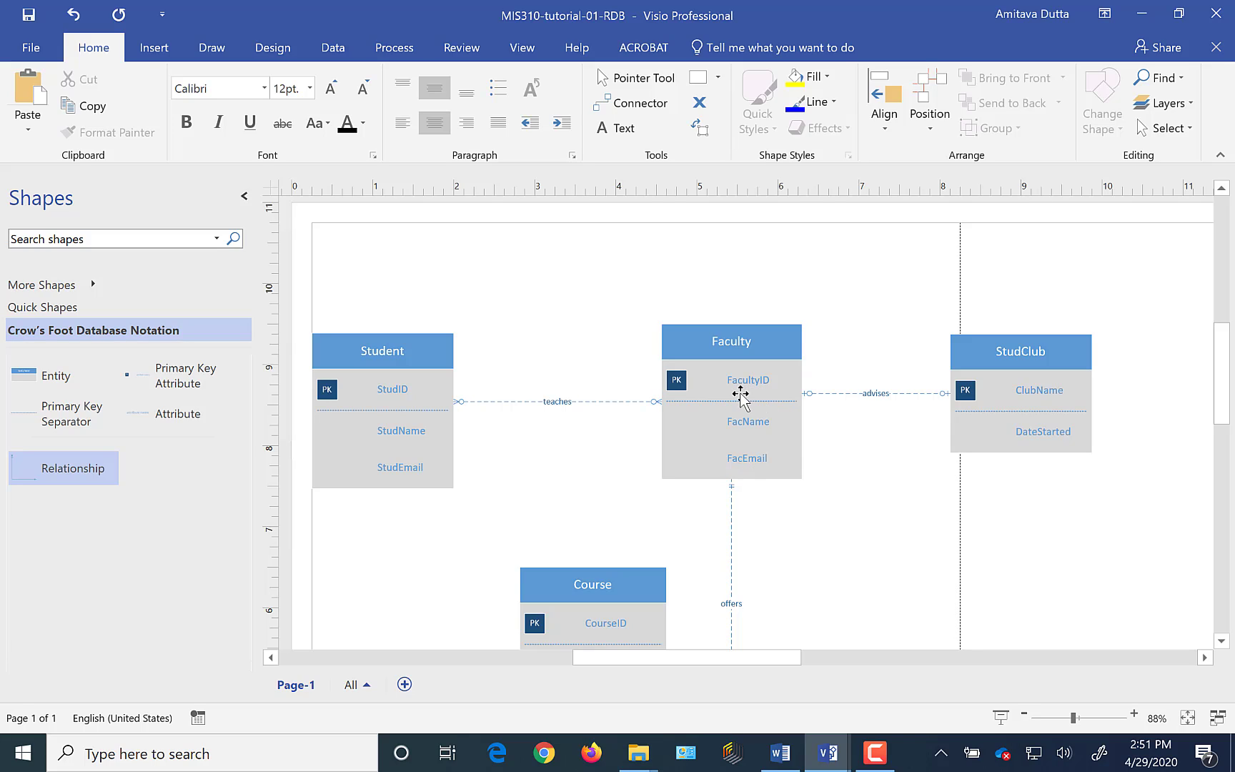
pyautogui.click(1079, 356)
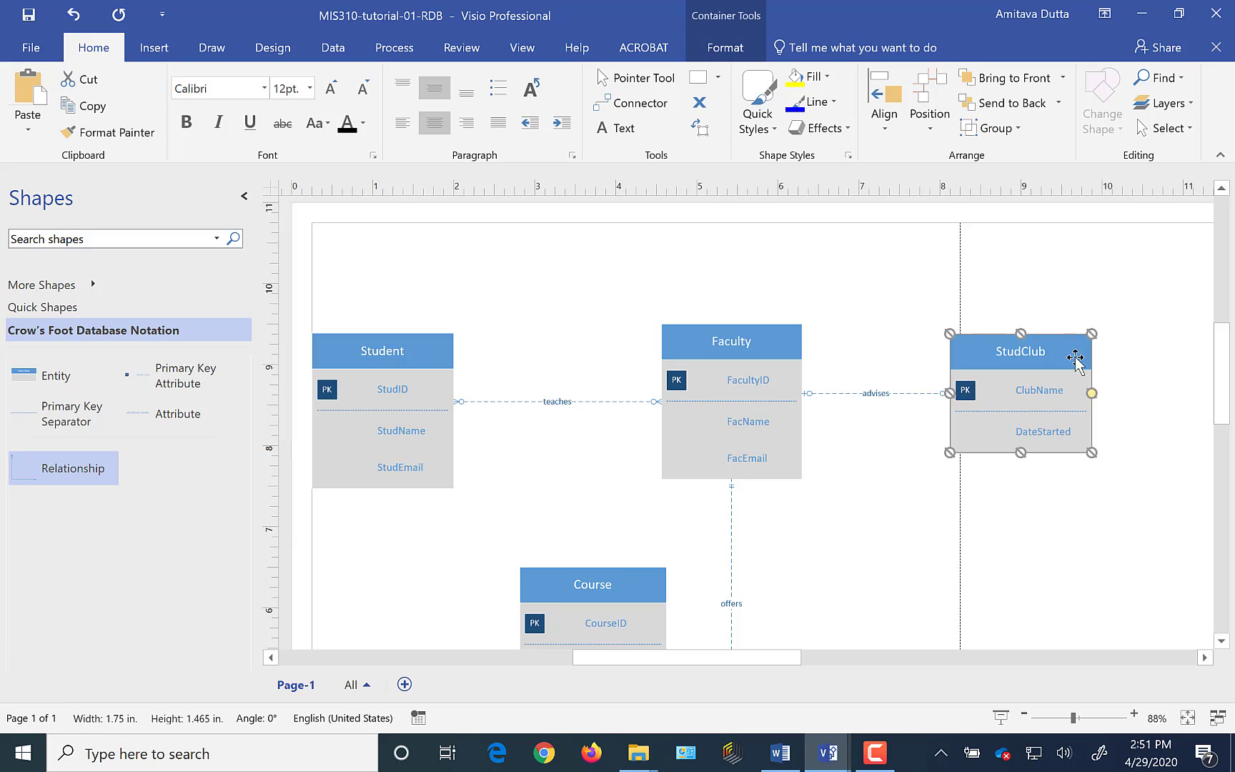
pyautogui.click(1052, 435)
pyautogui.doubleClick(1052, 435)
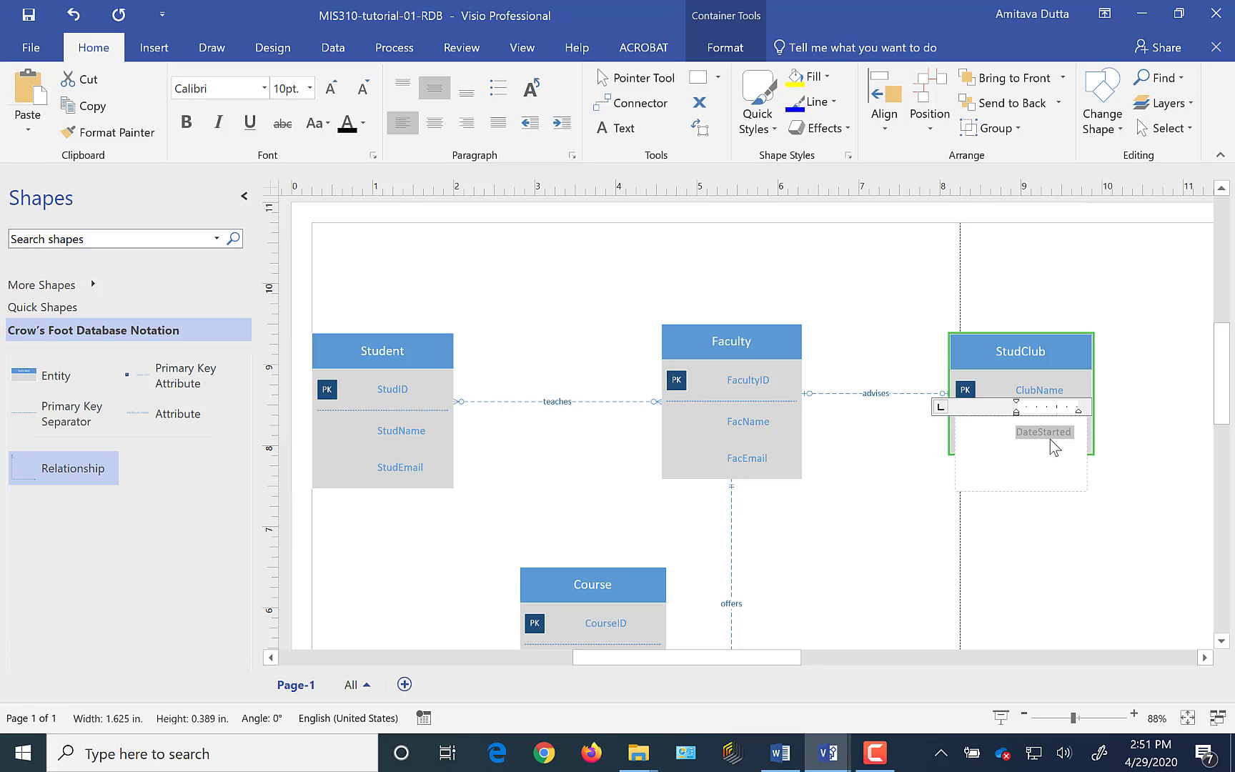
pyautogui.press('Escape')
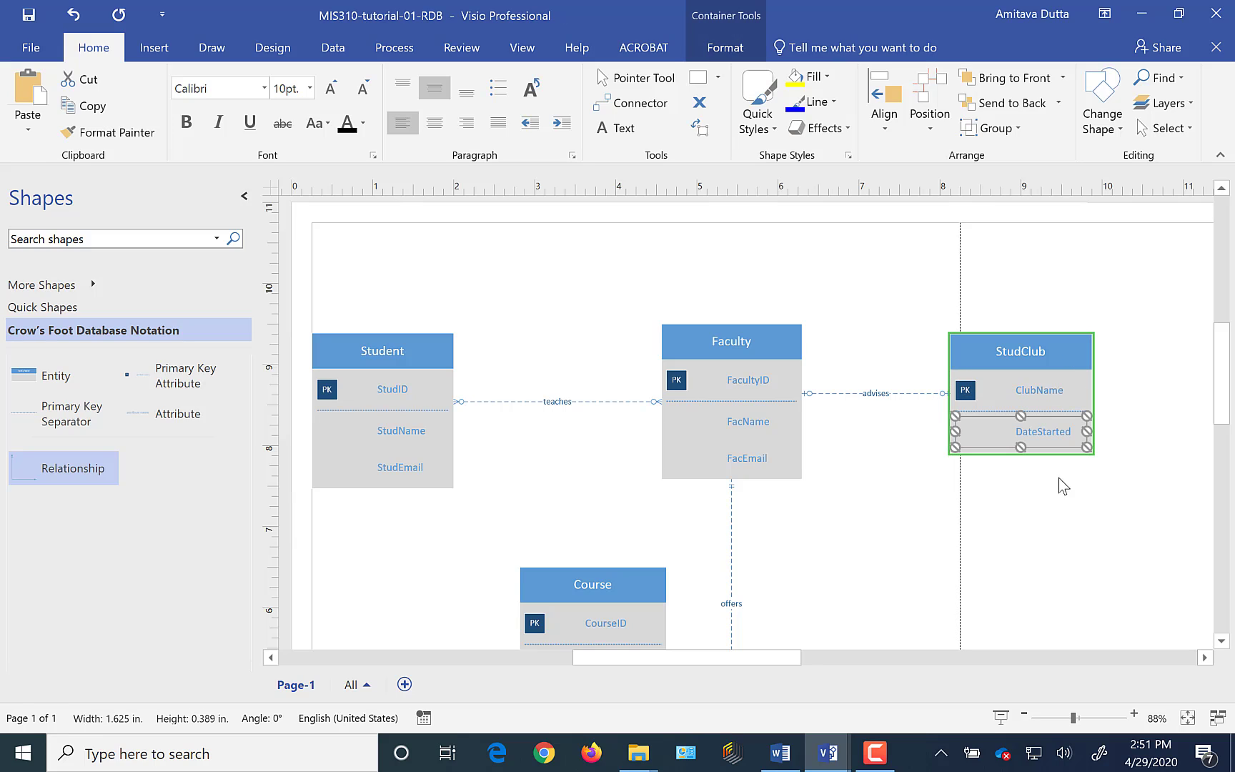
pyautogui.rightClick(1047, 436)
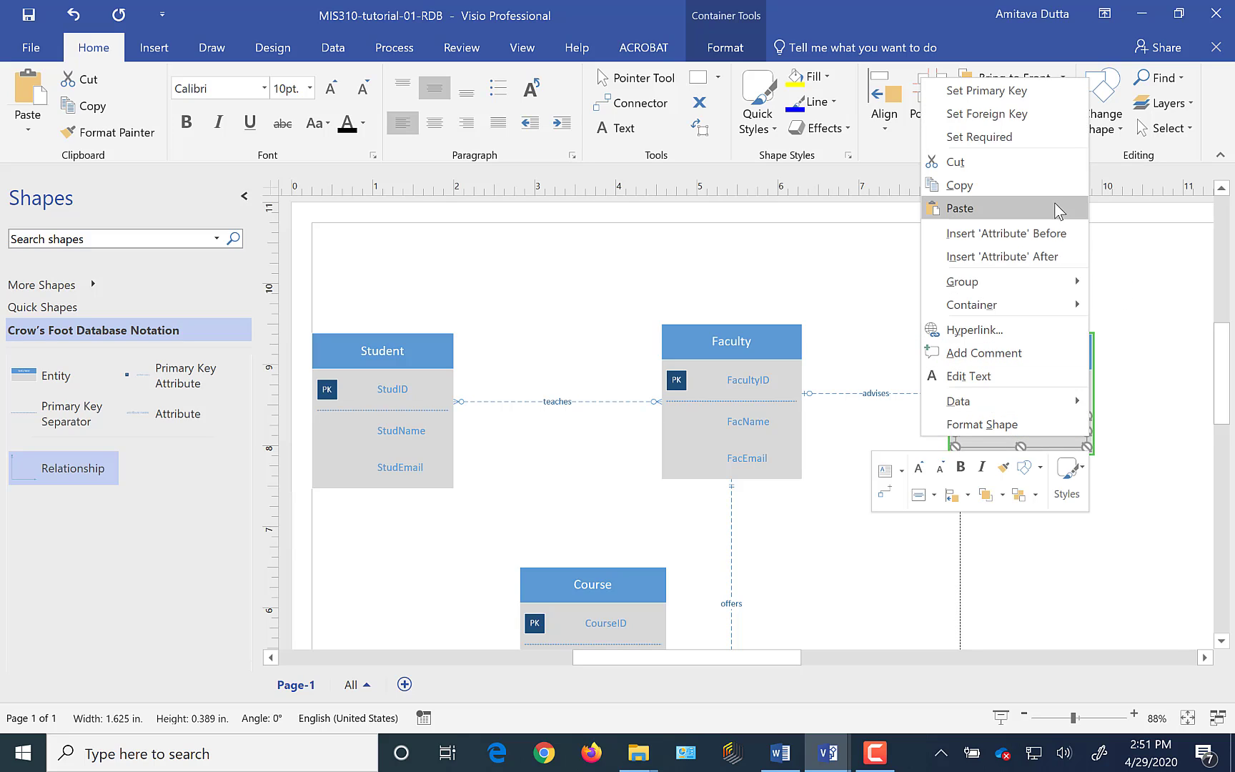
pyautogui.click(1005, 257)
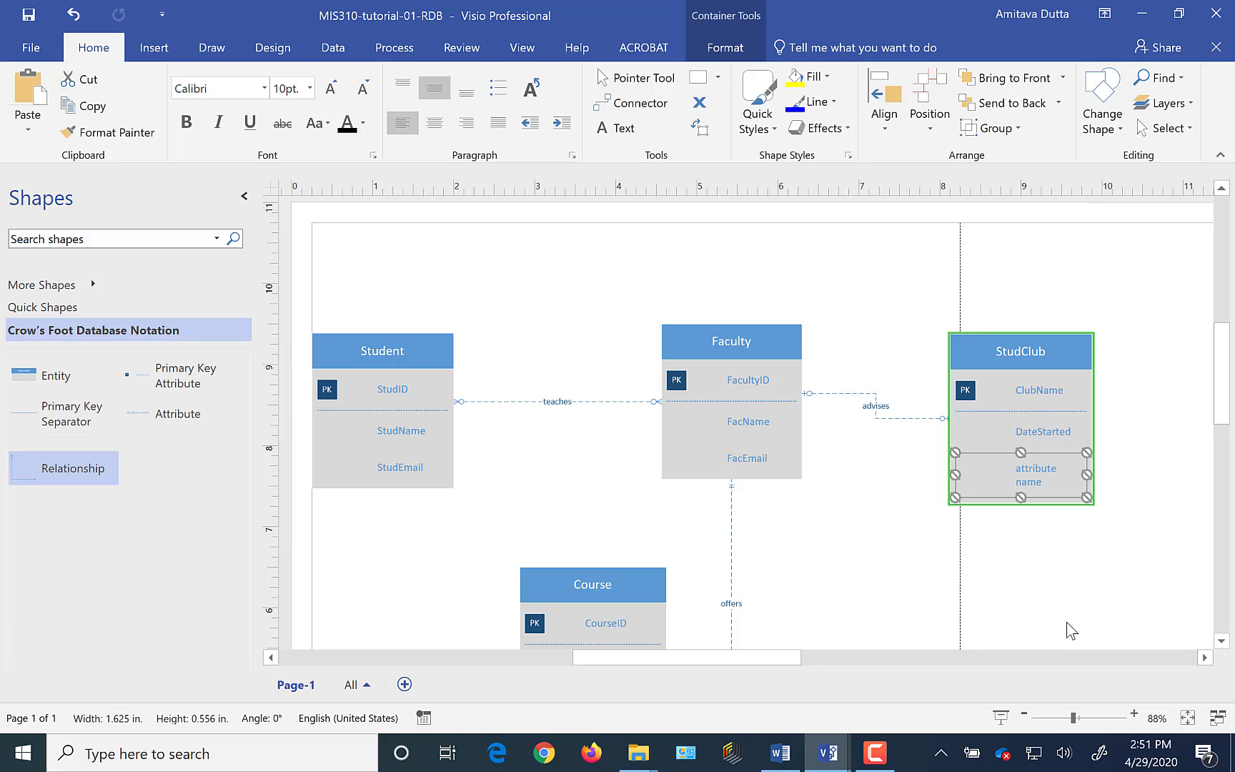
# Name the new StudClub attribute FacultyID and set it as a foreign key
pyautogui.write('Faculty')
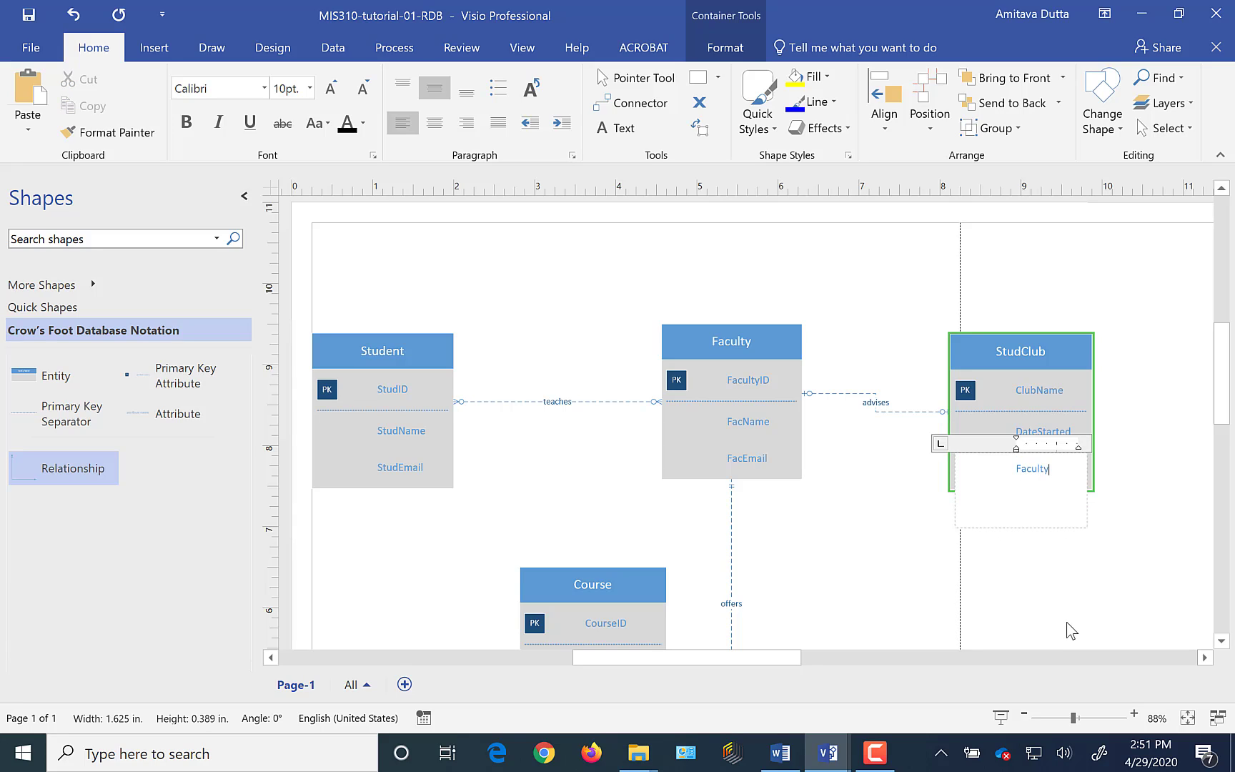
pyautogui.write('ID')
pyautogui.press('Escape')
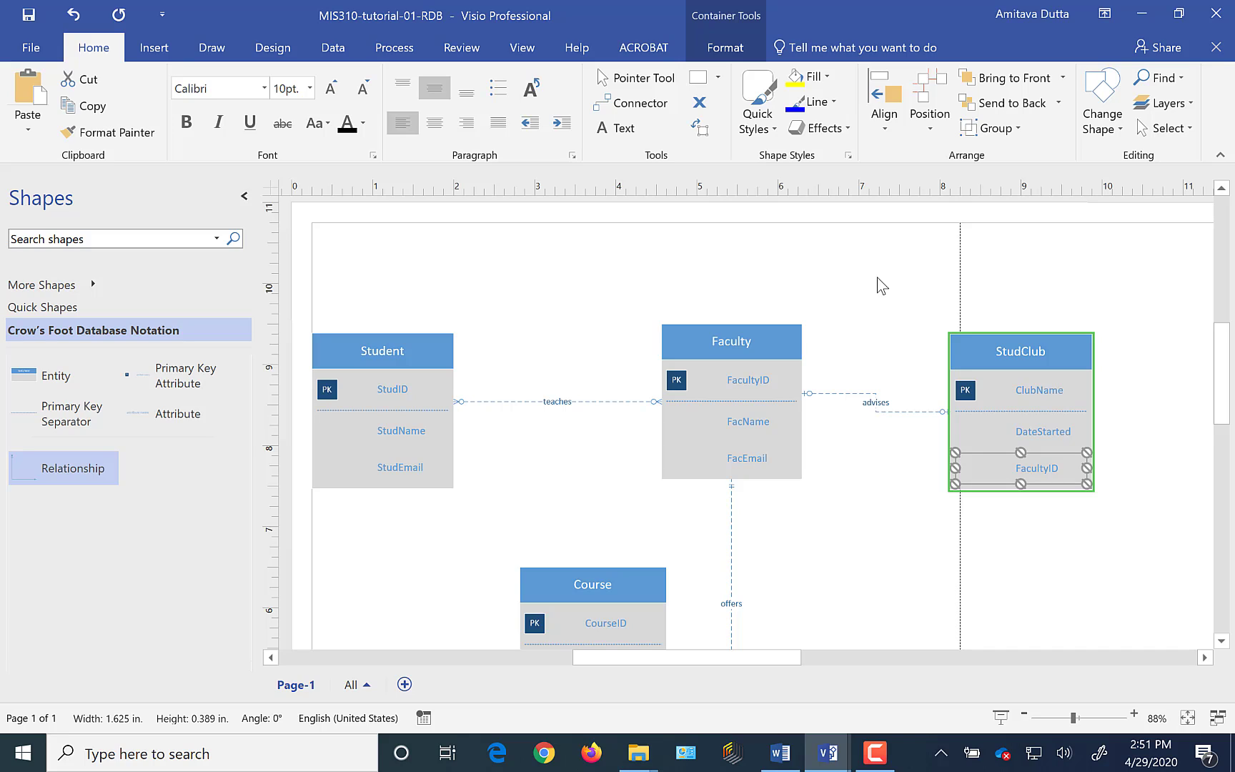
pyautogui.rightClick(1017, 476)
pyautogui.click(990, 152)
pyautogui.click(1100, 565)
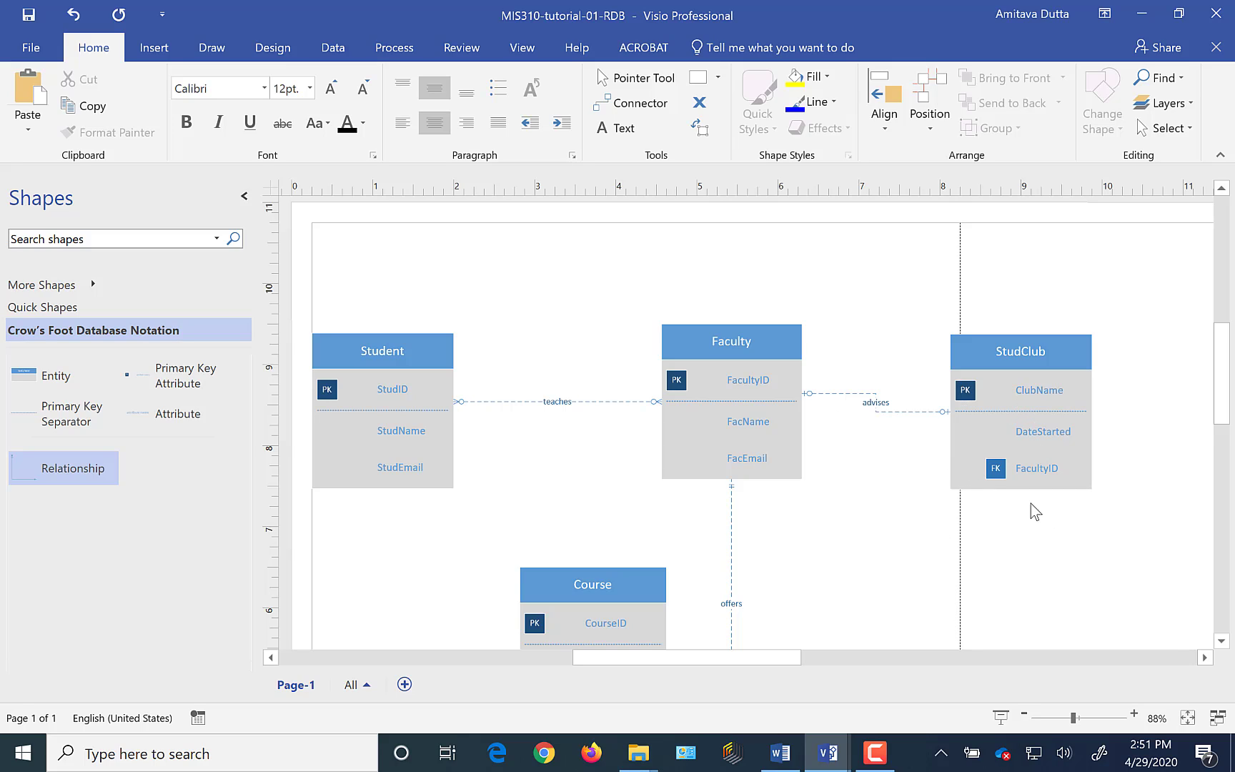
# Move the Student entity about 2 inches to the left, farther away from the Faculty entity
pyautogui.click(1221, 641)
pyautogui.click(1221, 640)
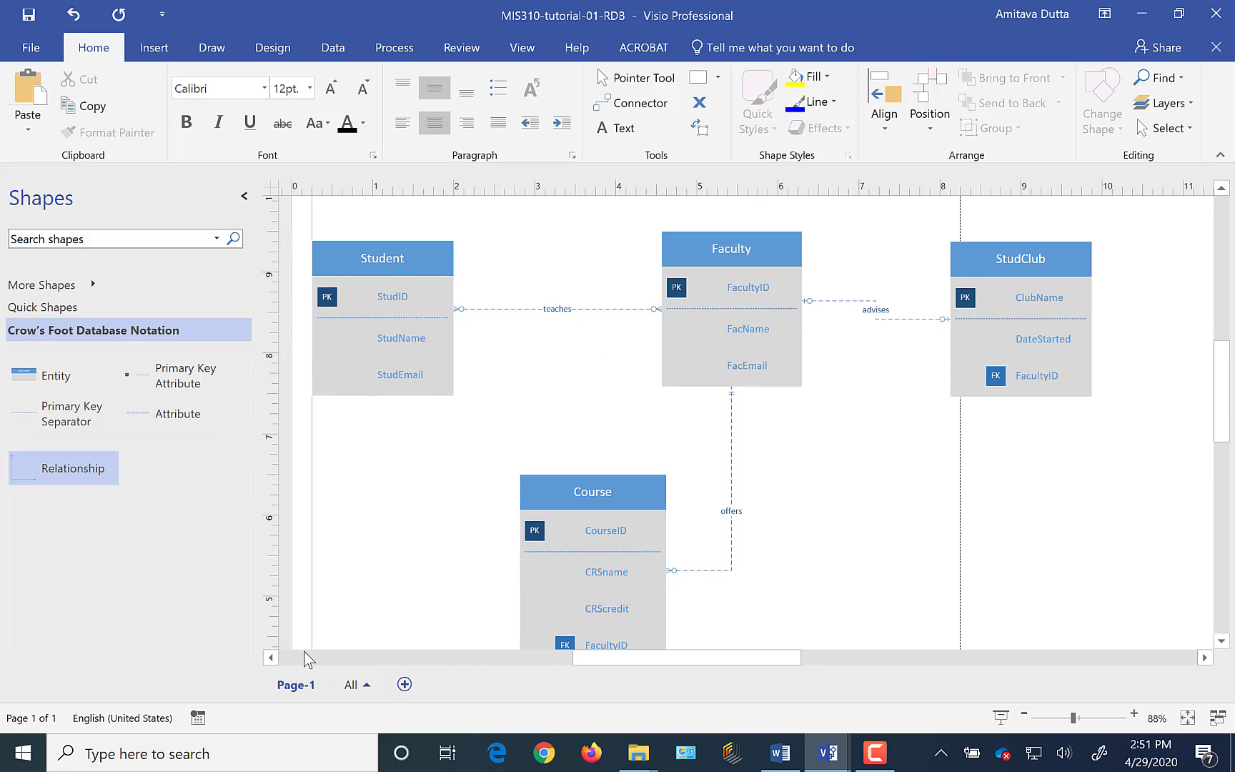
pyautogui.click(271, 658)
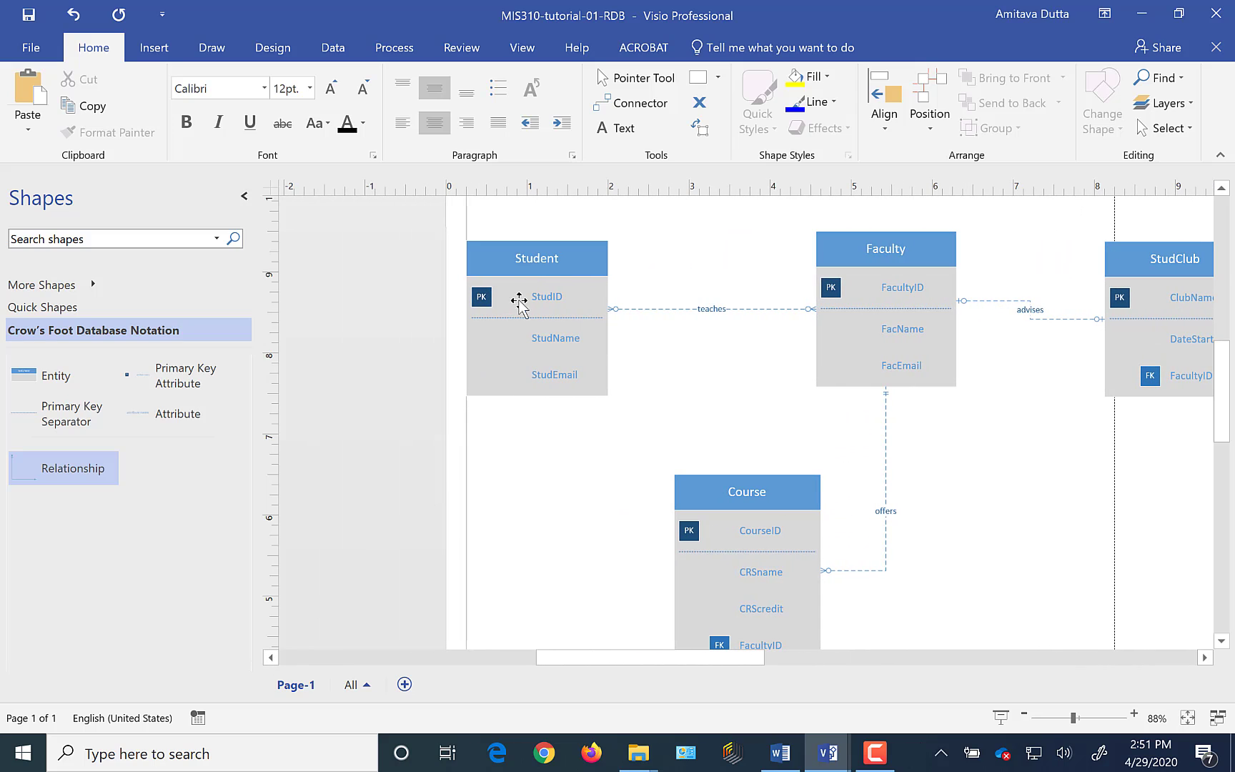
pyautogui.moveTo(533, 263); pyautogui.dragTo(361, 251)
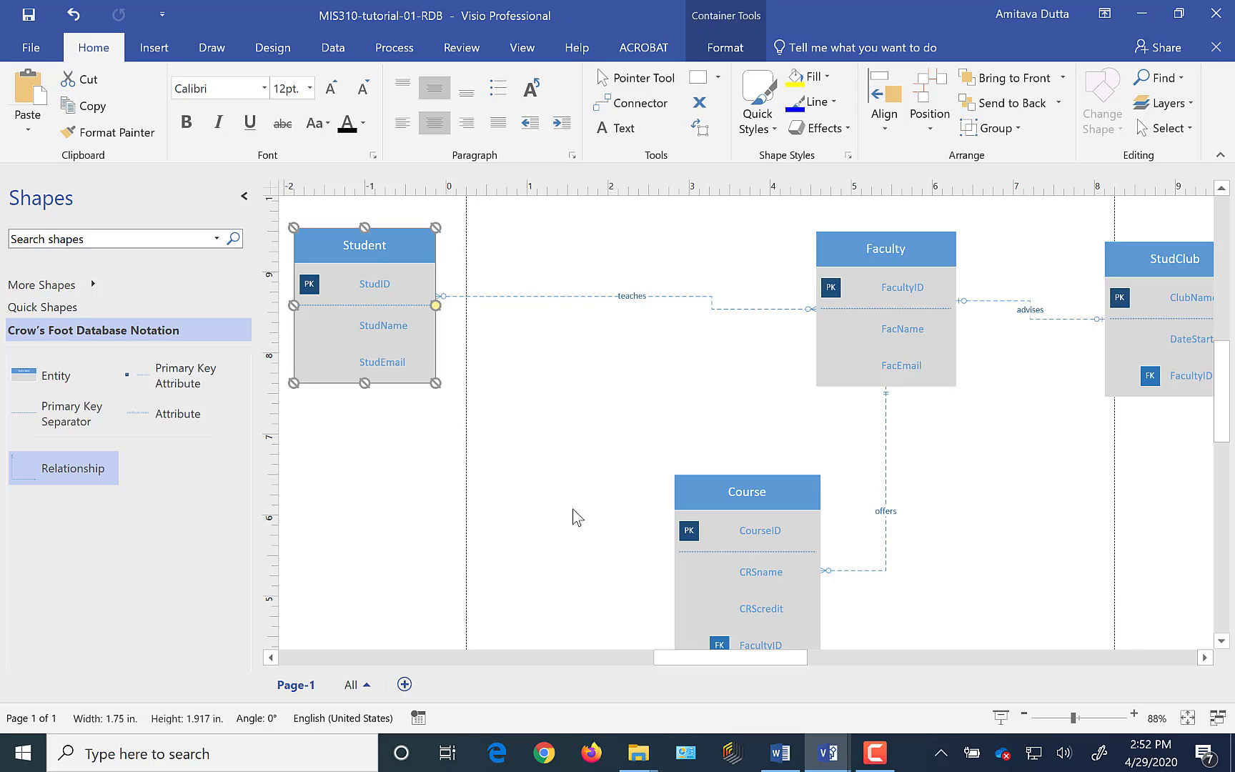
# Move the Course entity about 1 inch down to leave more space below the Student and Faculty entities
pyautogui.scroll(-3, 929, 536)
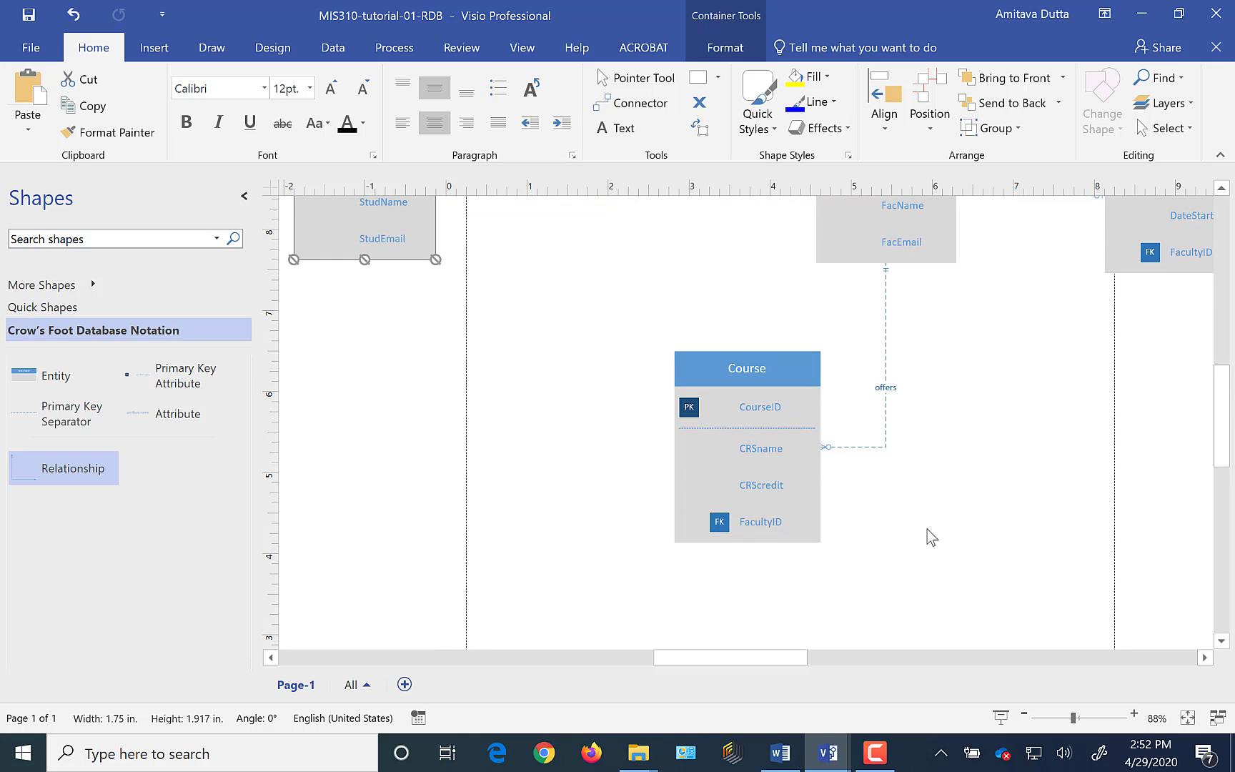
pyautogui.moveTo(790, 379); pyautogui.dragTo(795, 457)
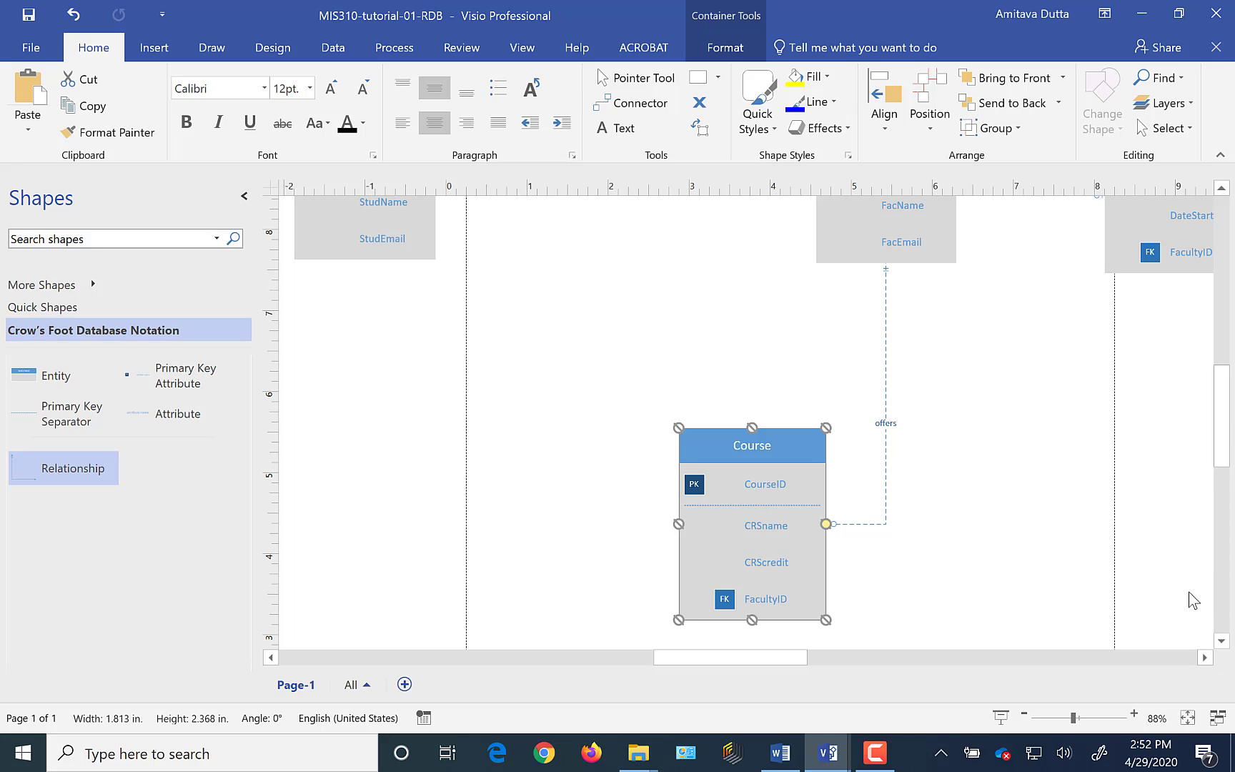
pyautogui.scroll(4, 1230, 203)
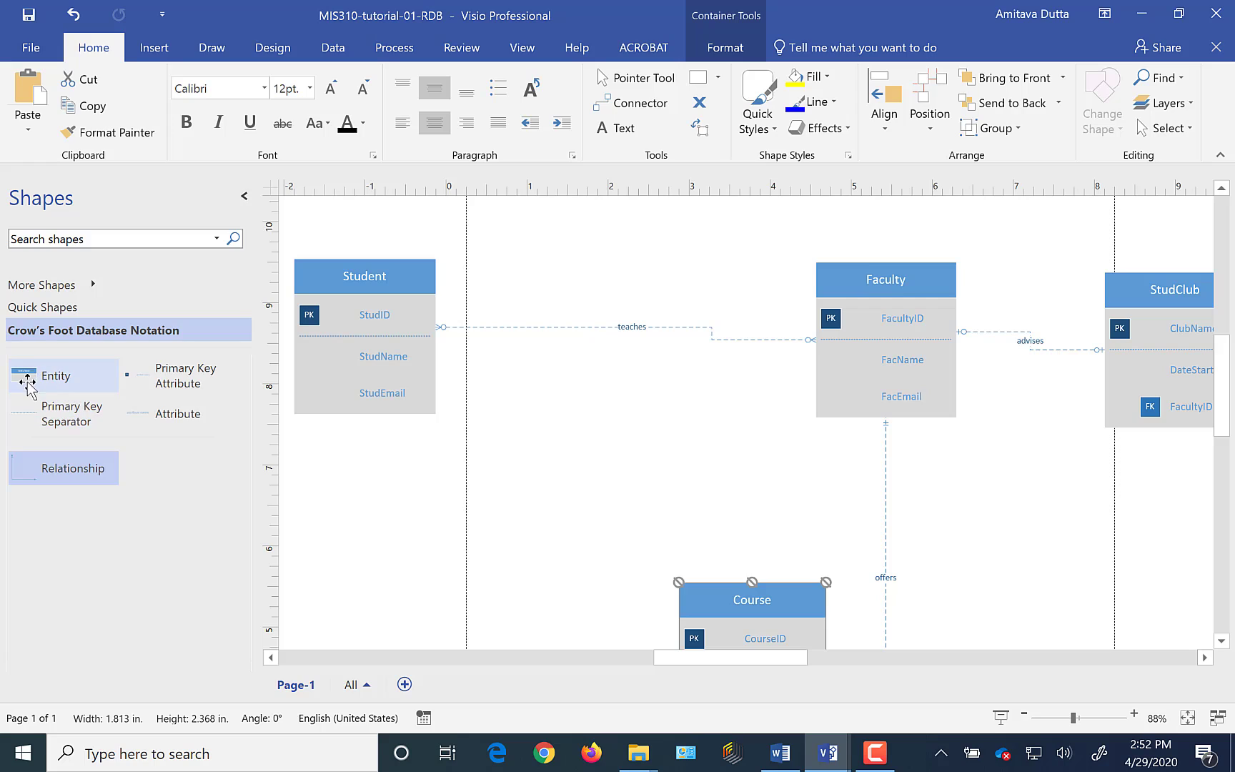
# Add a new entity below and between the Student and Faculty entities and name it StuFac
pyautogui.moveTo(27, 386); pyautogui.dragTo(642, 469)
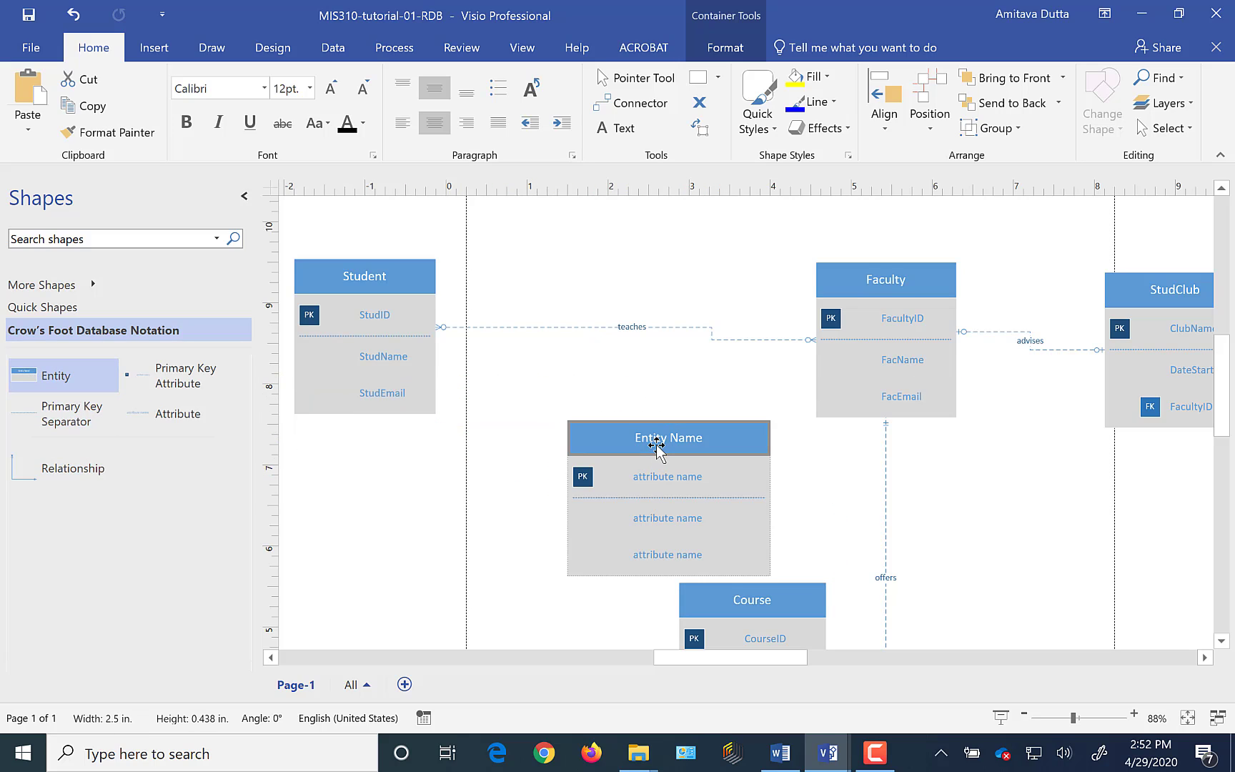
pyautogui.doubleClick(656, 445)
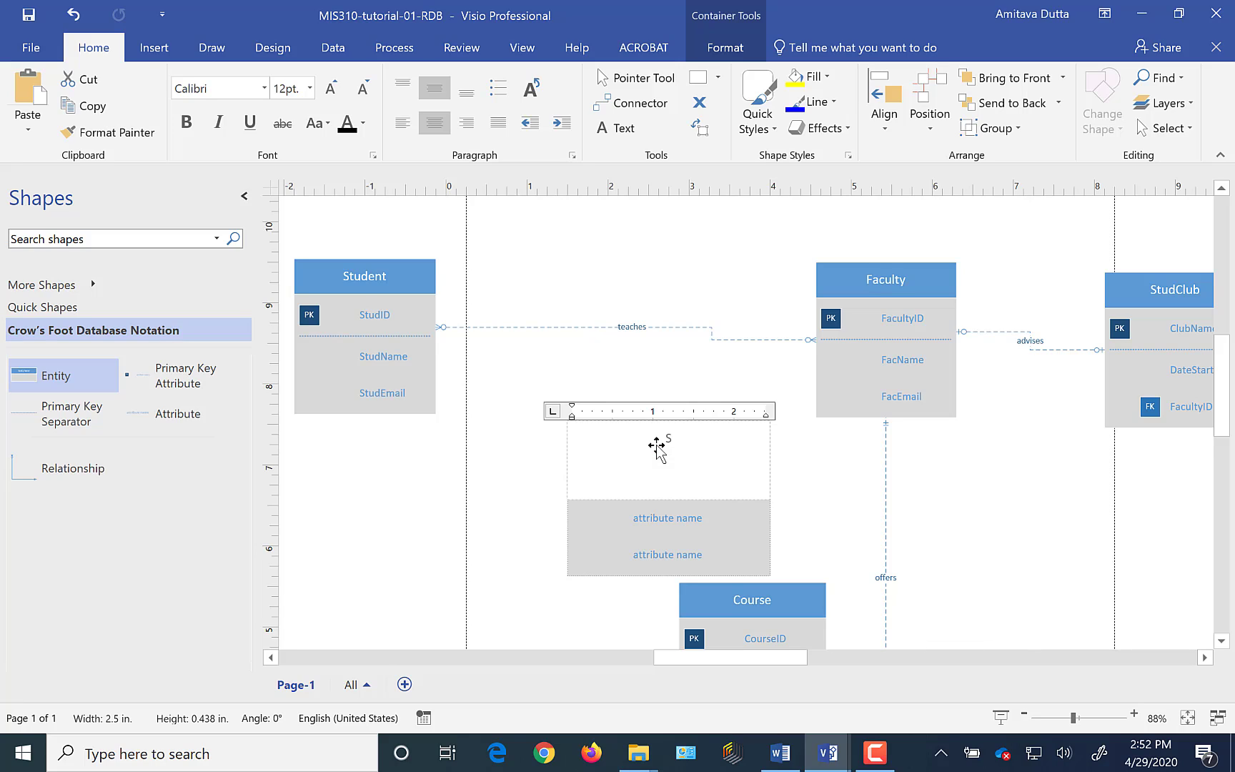
pyautogui.write('Stu')
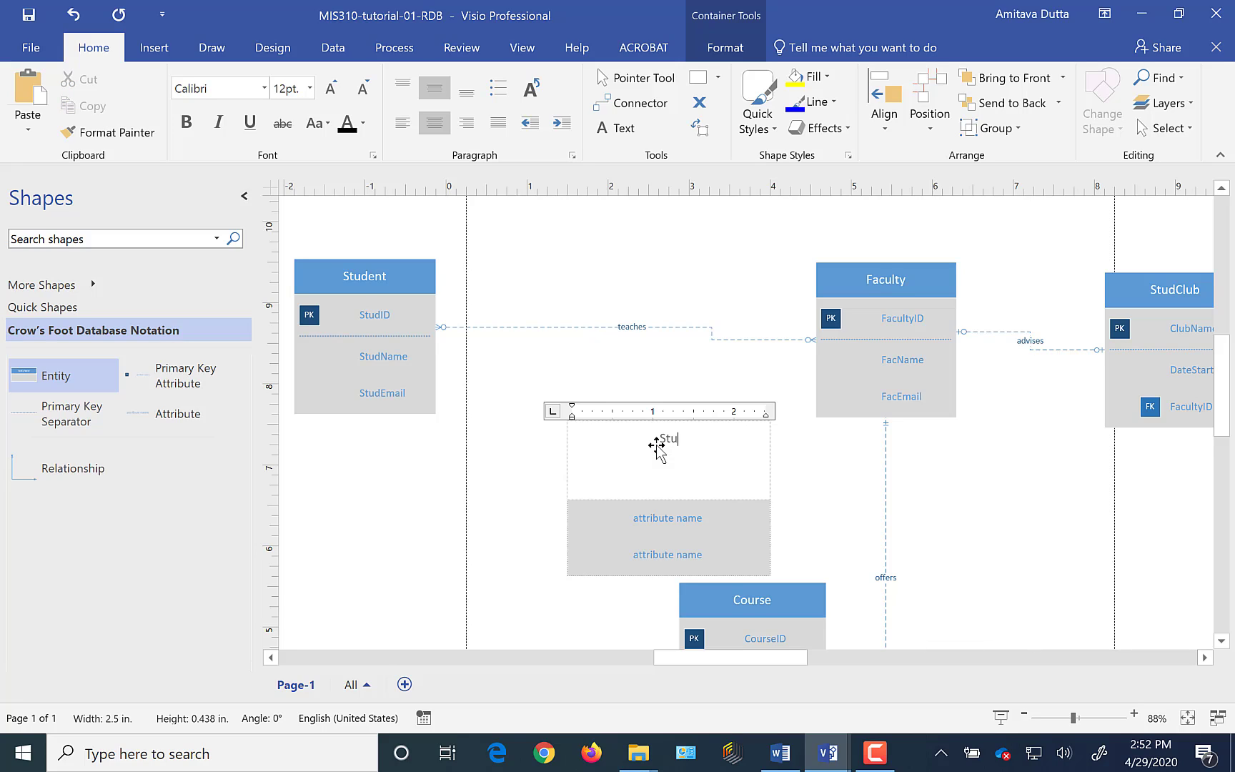
pyautogui.write('Fac')
pyautogui.click(418, 475)
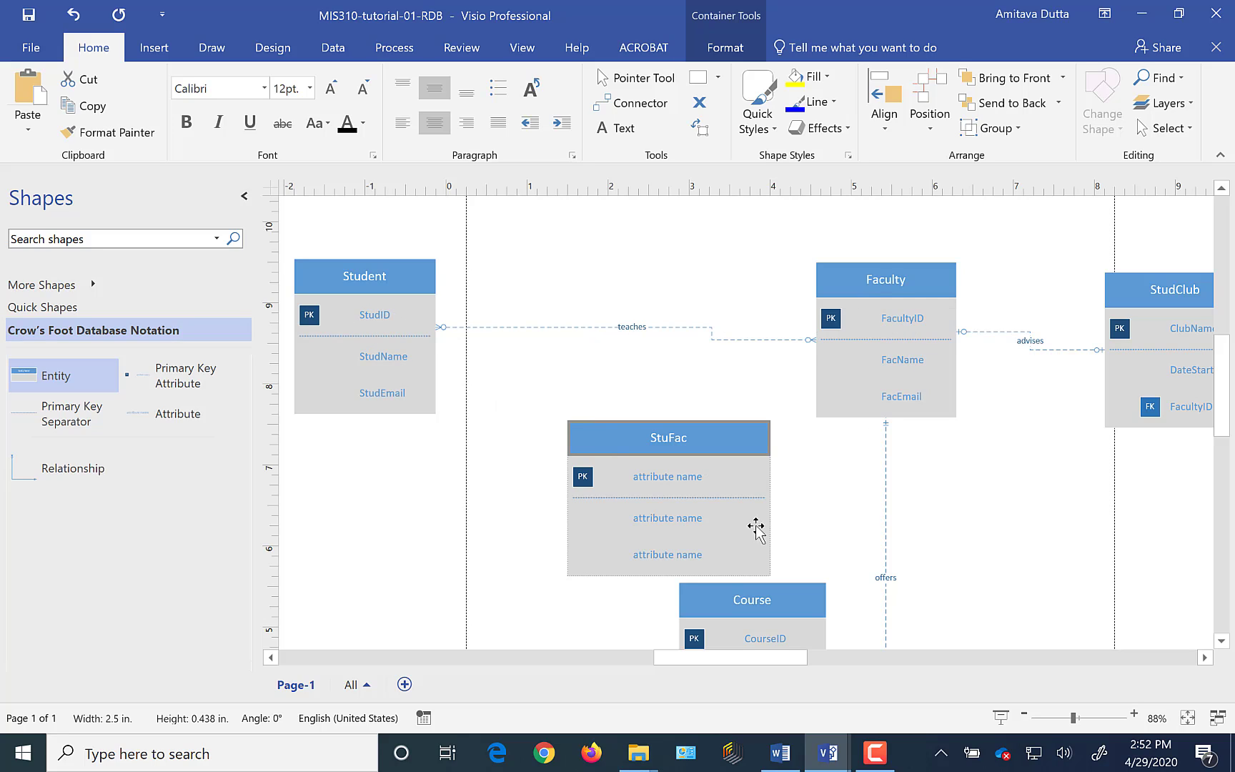
# Name the primary key attribute of the StuFac entity StuID
pyautogui.click(672, 483)
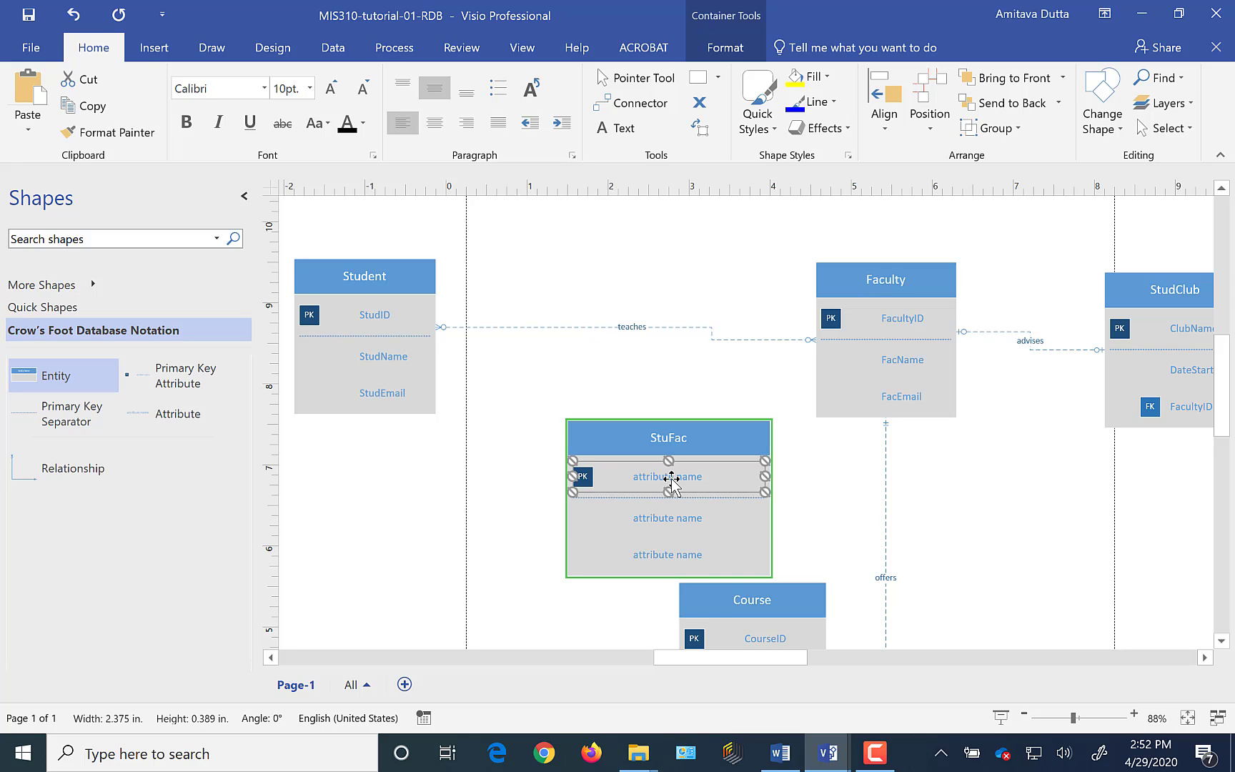
pyautogui.doubleClick(671, 482)
pyautogui.write('Stu')
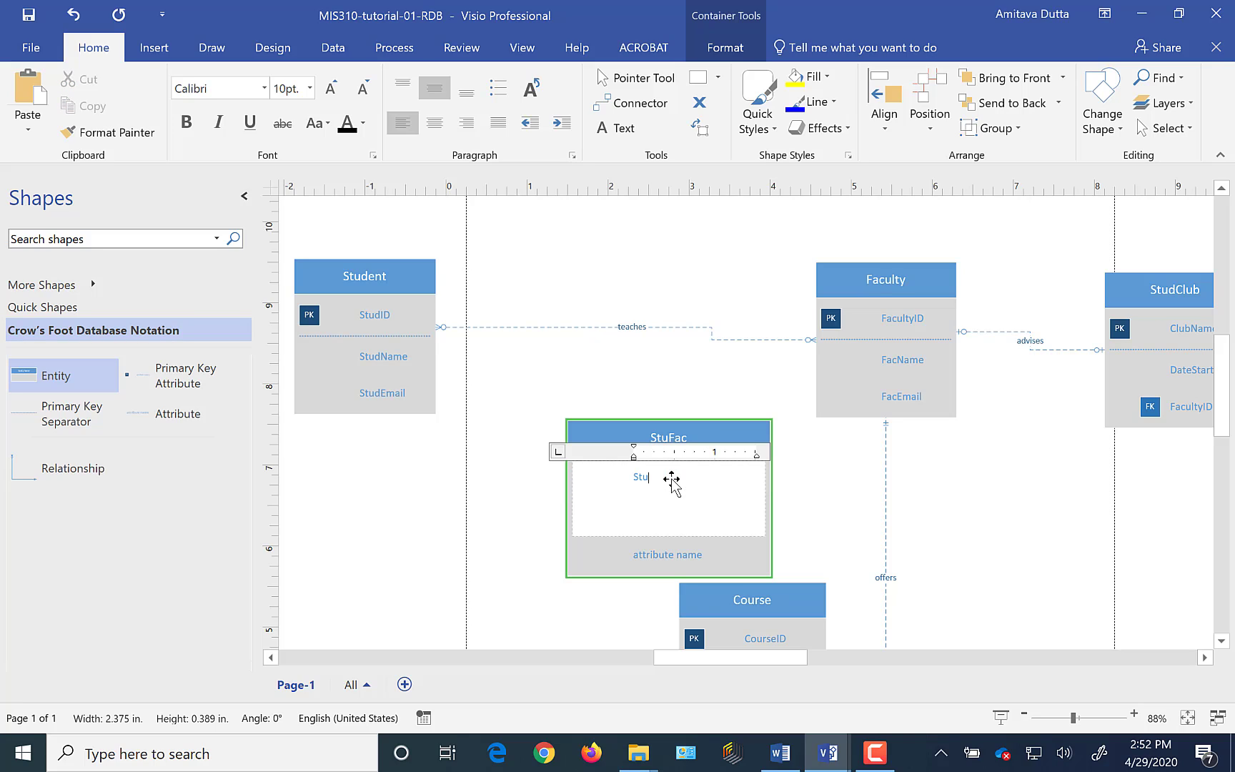
pyautogui.write('ID')
pyautogui.press('Escape')
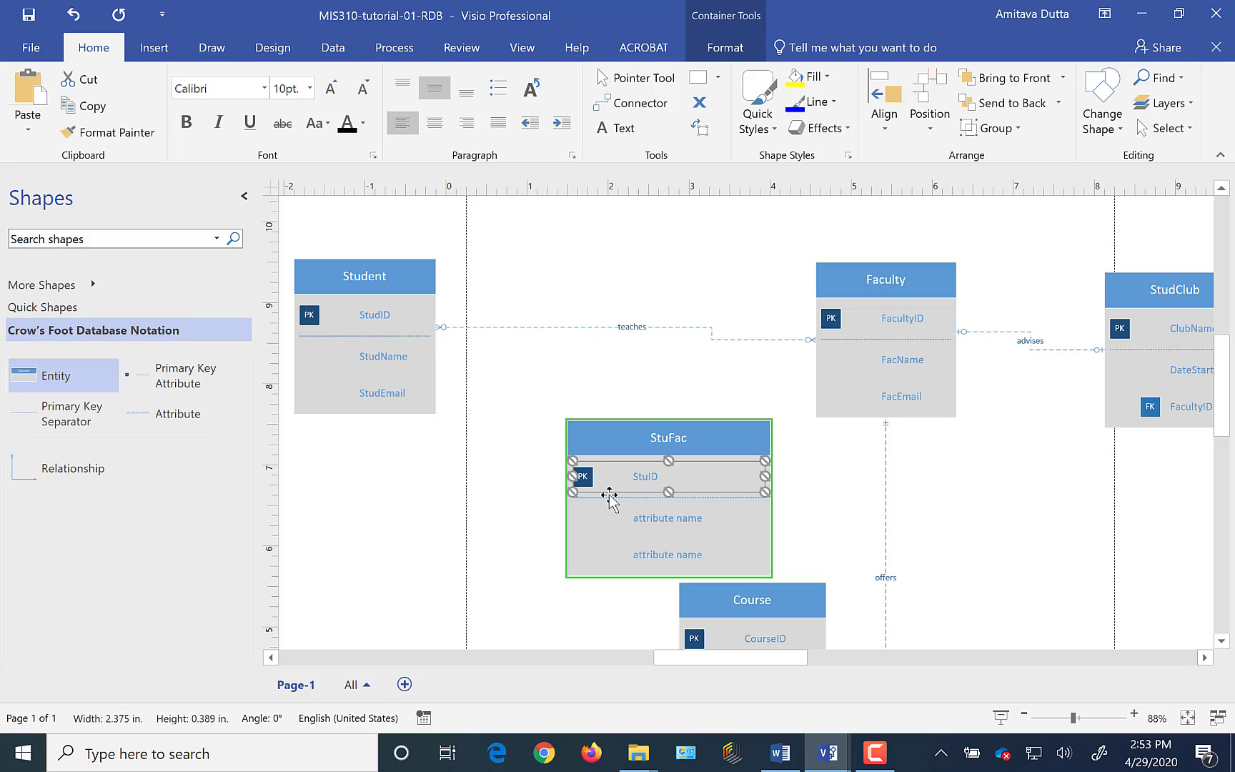
# Insert a second primary key attribute after StuID in the StuFac entity and name it FacultyID
pyautogui.rightClick(652, 477)
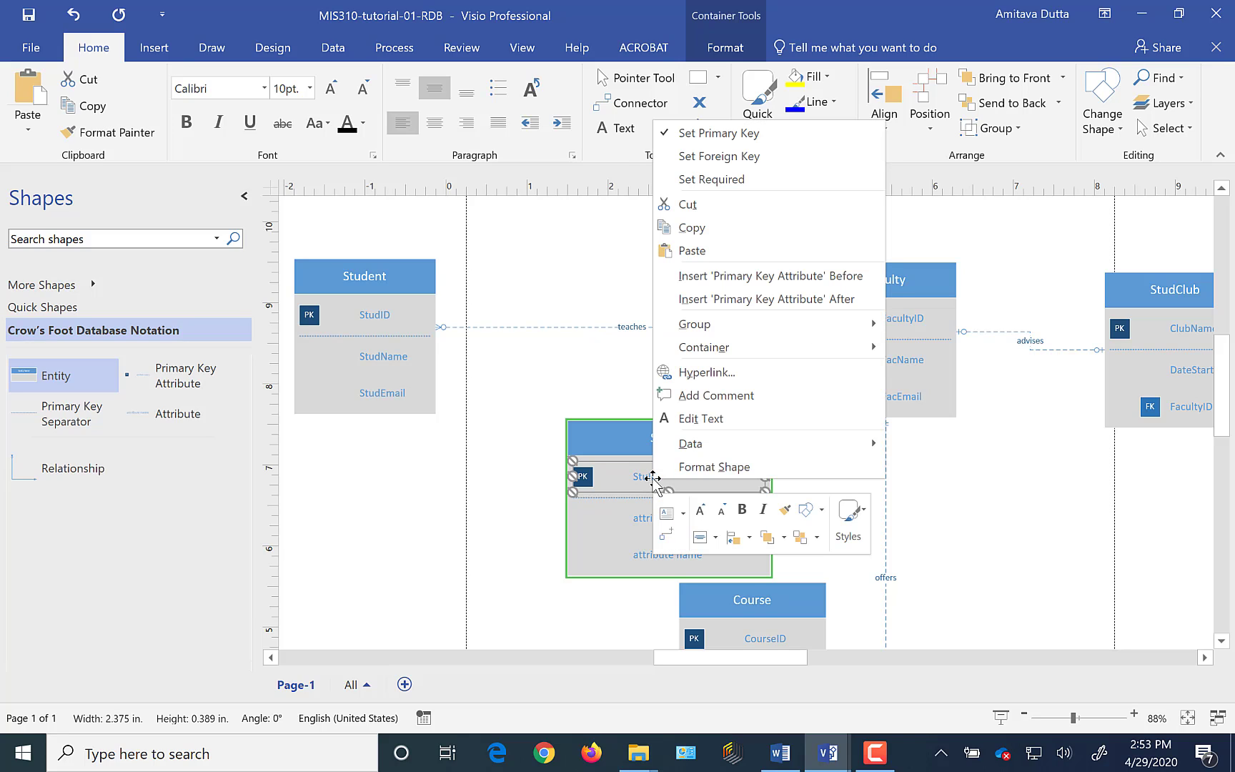
pyautogui.click(747, 298)
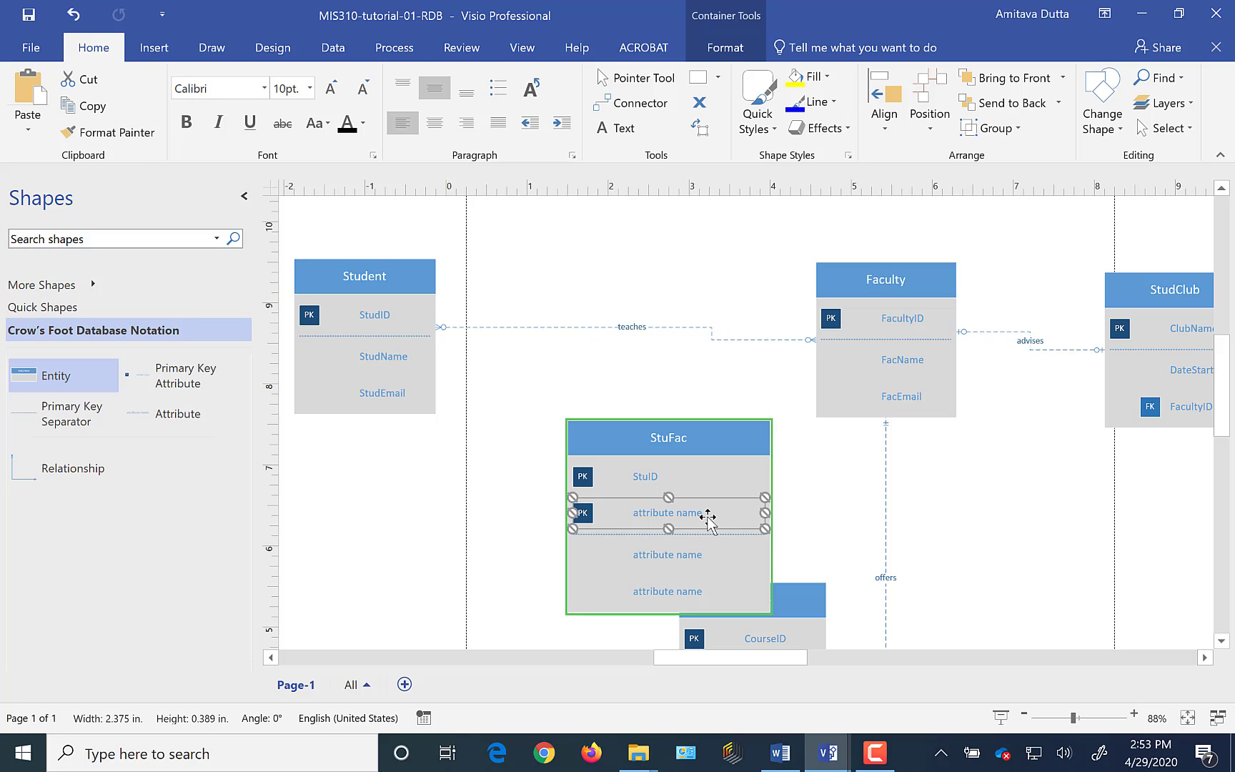
pyautogui.write('Facultu')
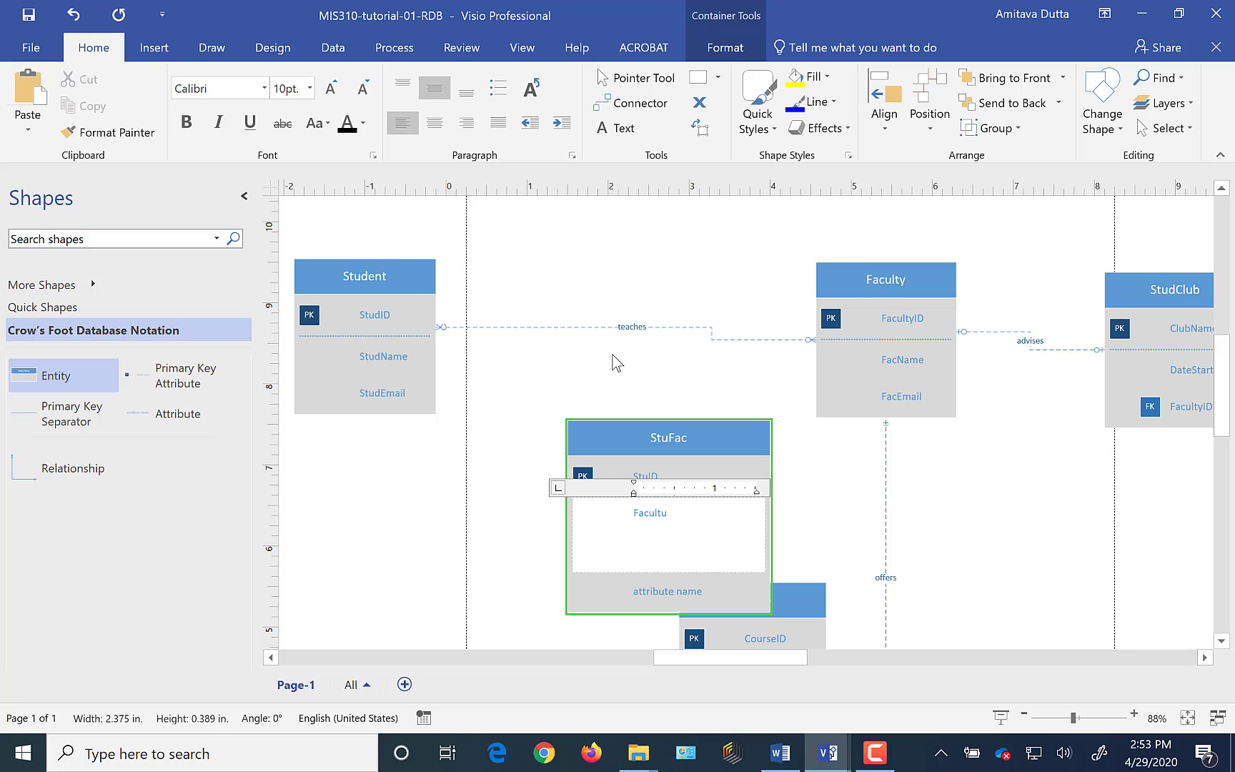
pyautogui.press('BackSpace')
pyautogui.write('yID')
pyautogui.press('Escape')
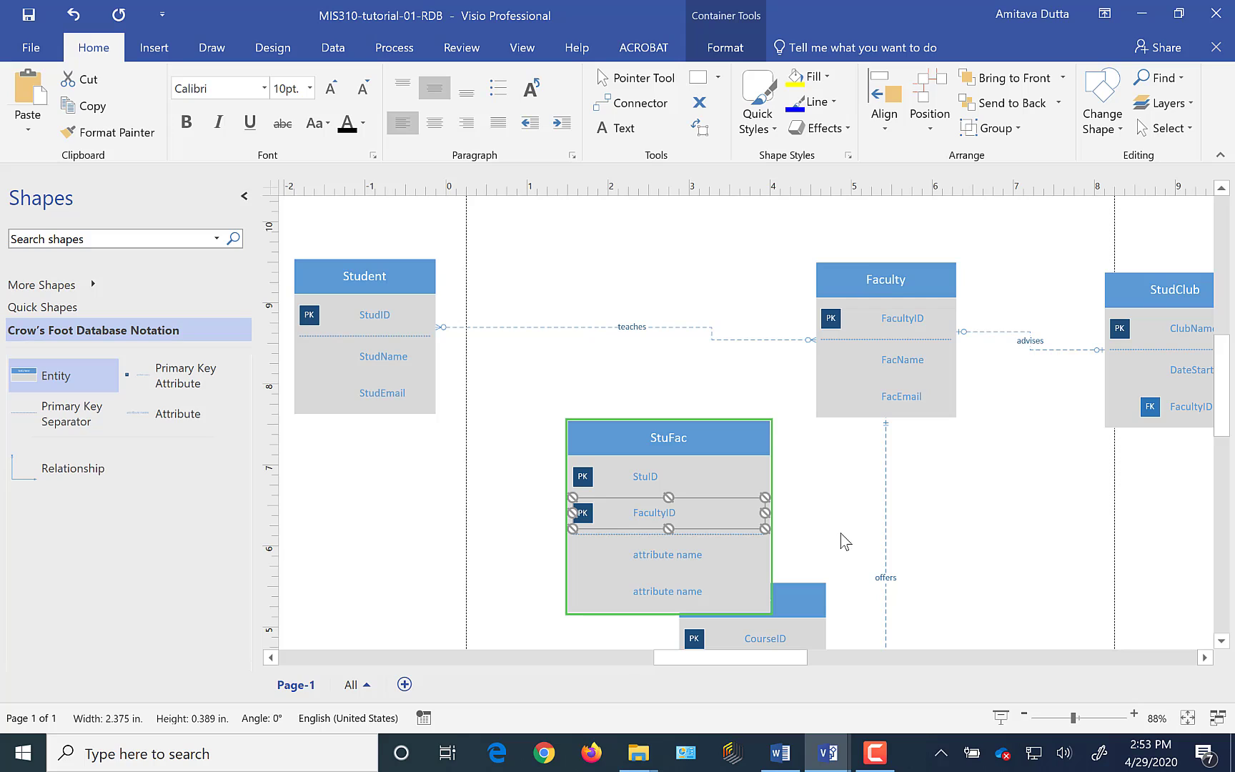
# Separate the overlapping entities by moving StuFac about 1 inch to the left and Course about 0.6 inch to the right
pyautogui.click(434, 530)
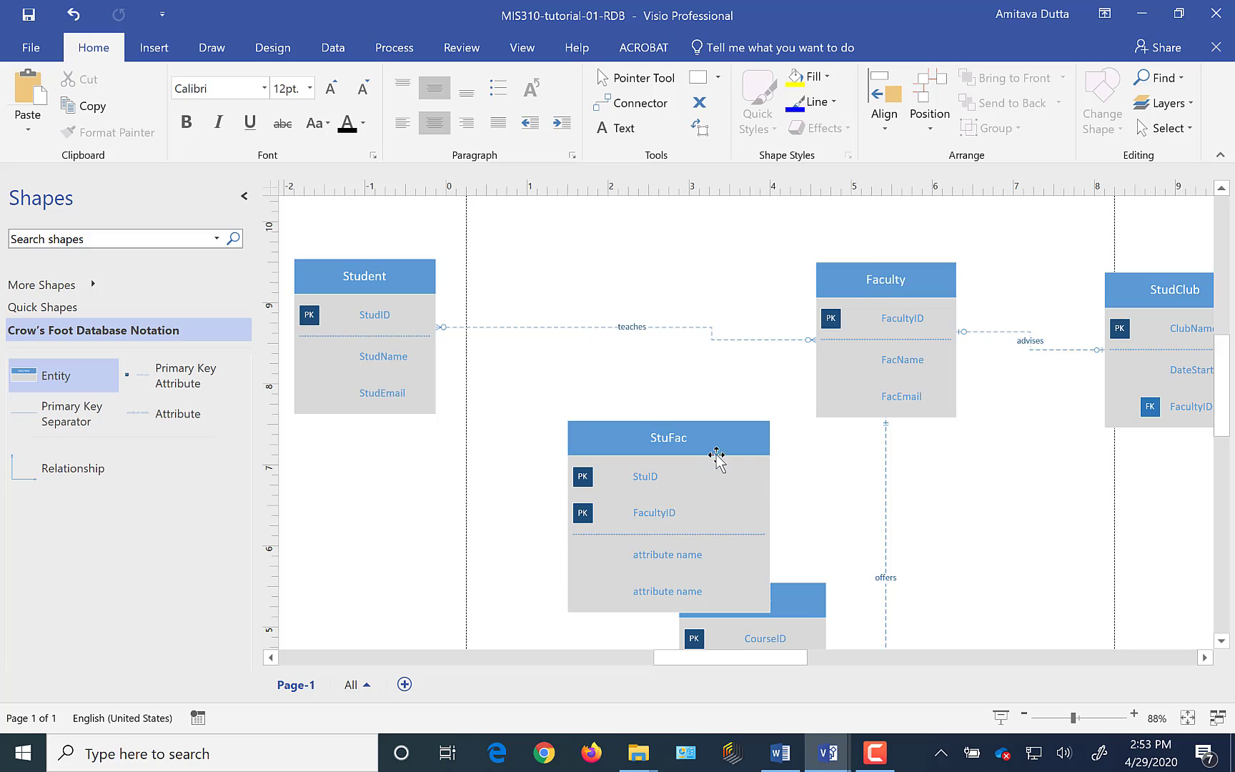
pyautogui.moveTo(684, 446); pyautogui.dragTo(605, 441)
pyautogui.moveTo(804, 594); pyautogui.dragTo(852, 593)
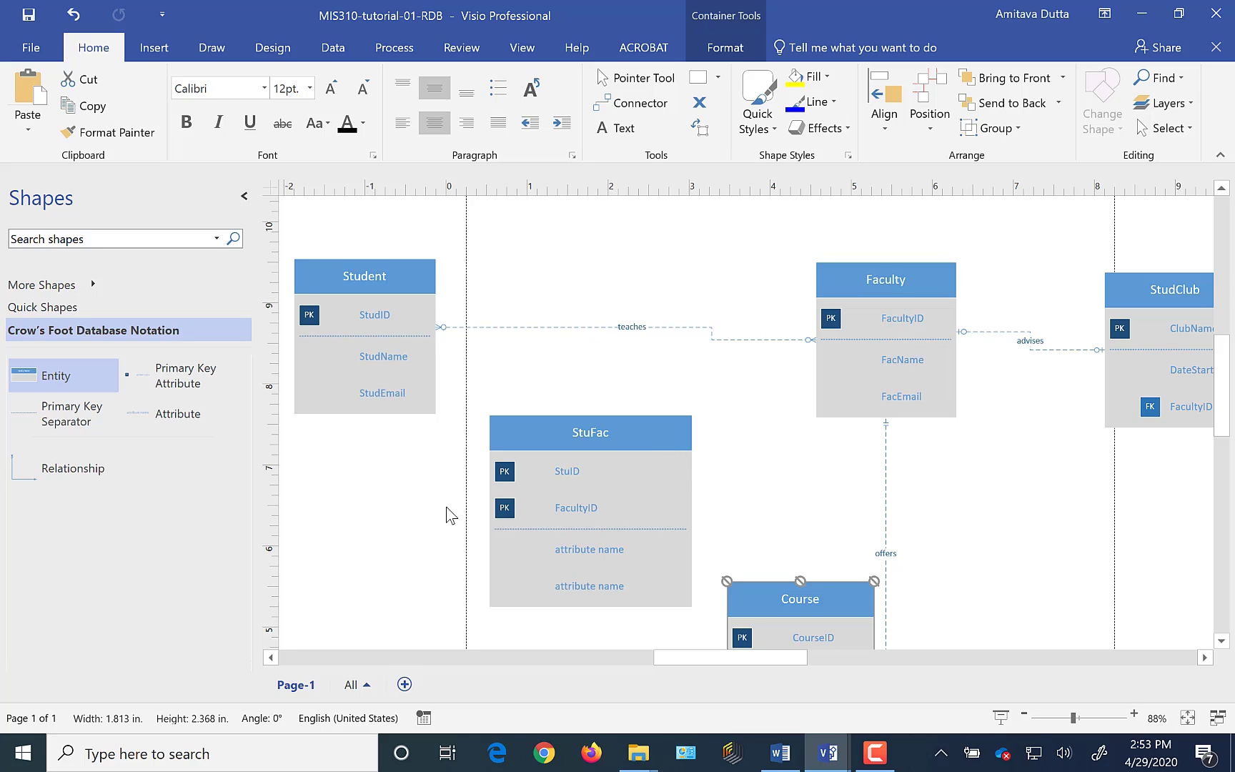
pyautogui.moveTo(22, 472); pyautogui.dragTo(387, 480)
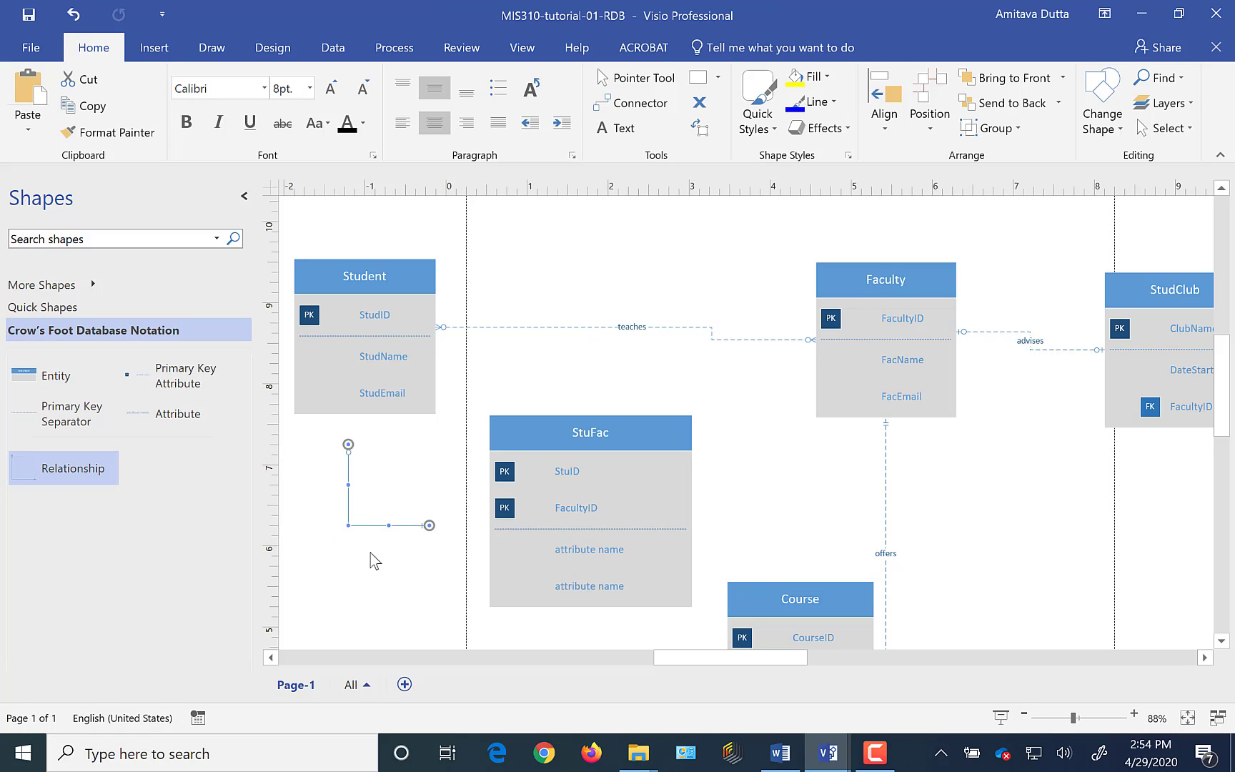
pyautogui.click(398, 558)
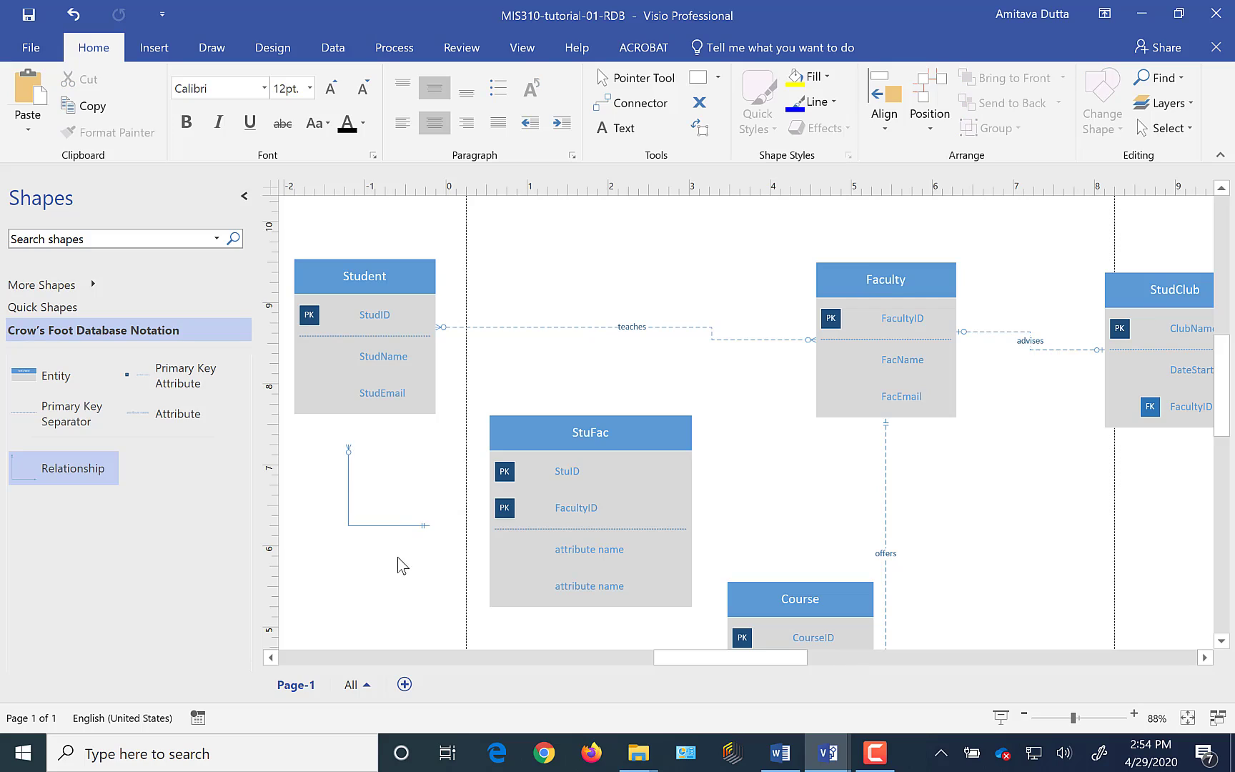
pyautogui.click(349, 498)
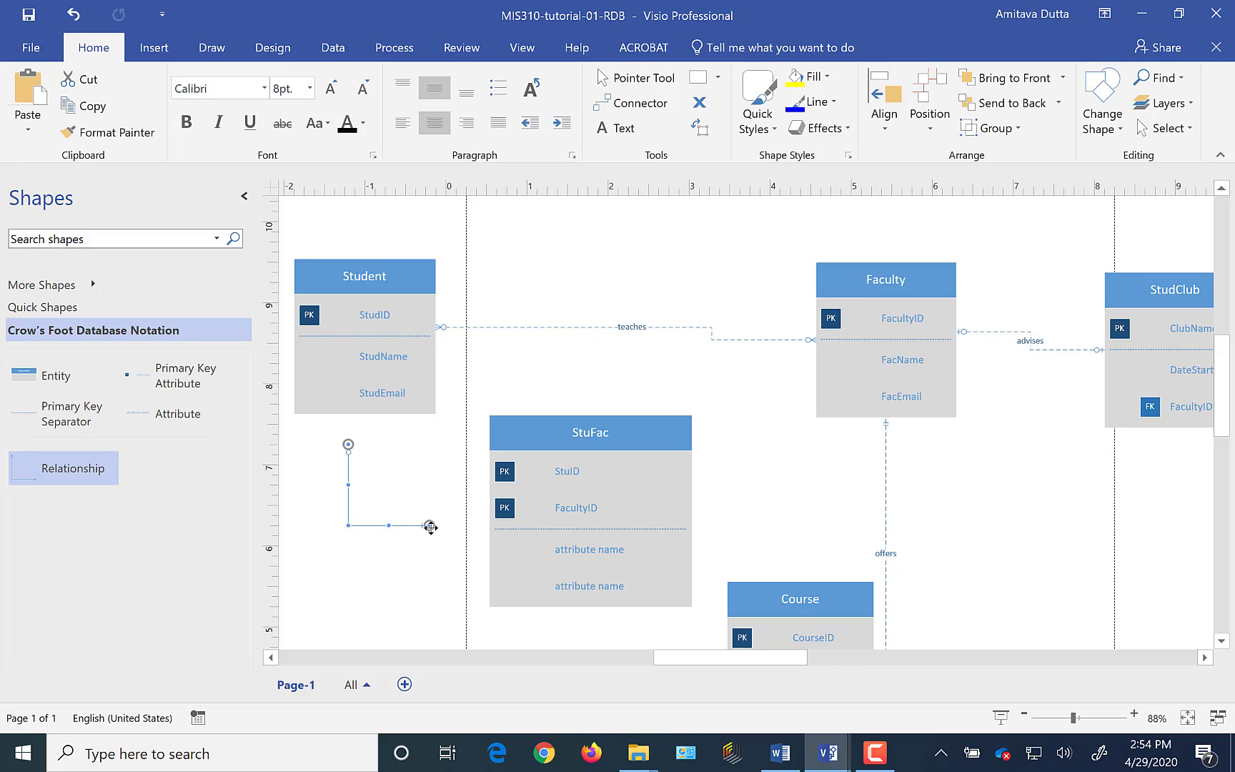
pyautogui.moveTo(429, 525); pyautogui.dragTo(488, 518)
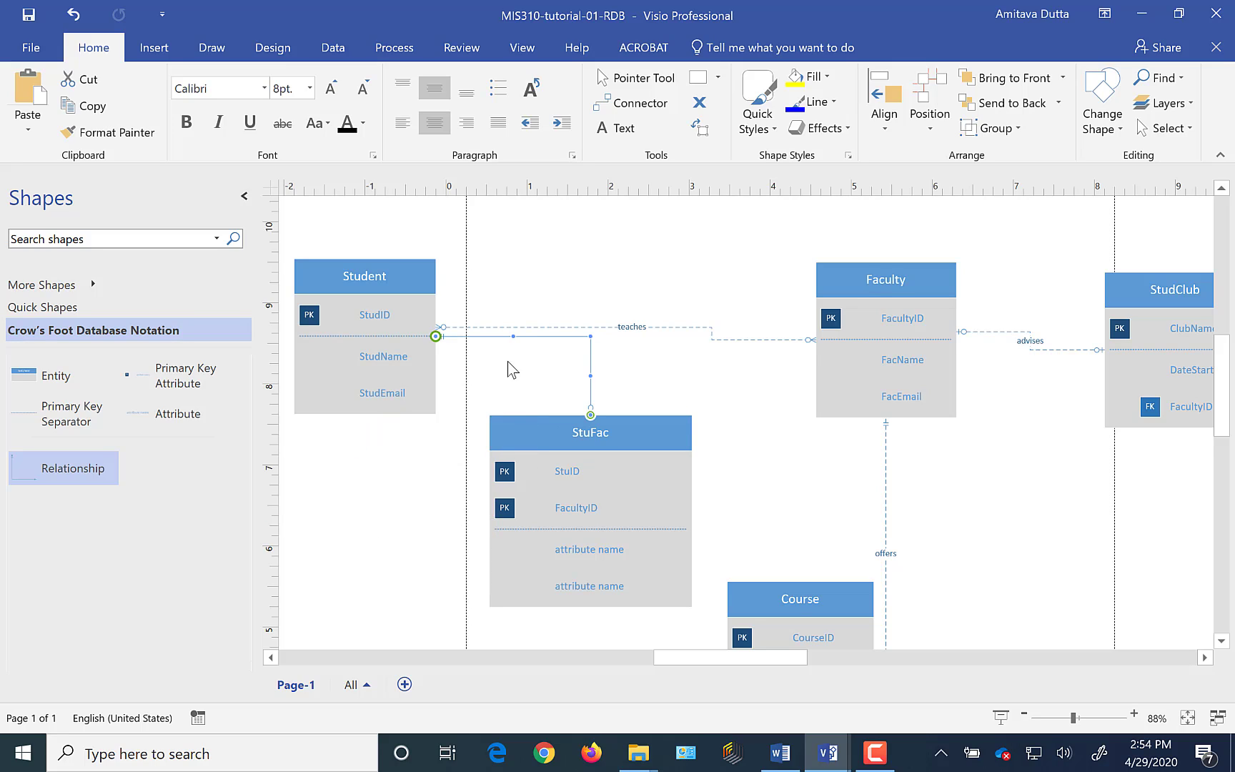
pyautogui.moveTo(590, 337); pyautogui.dragTo(490, 533)
pyautogui.click(611, 391)
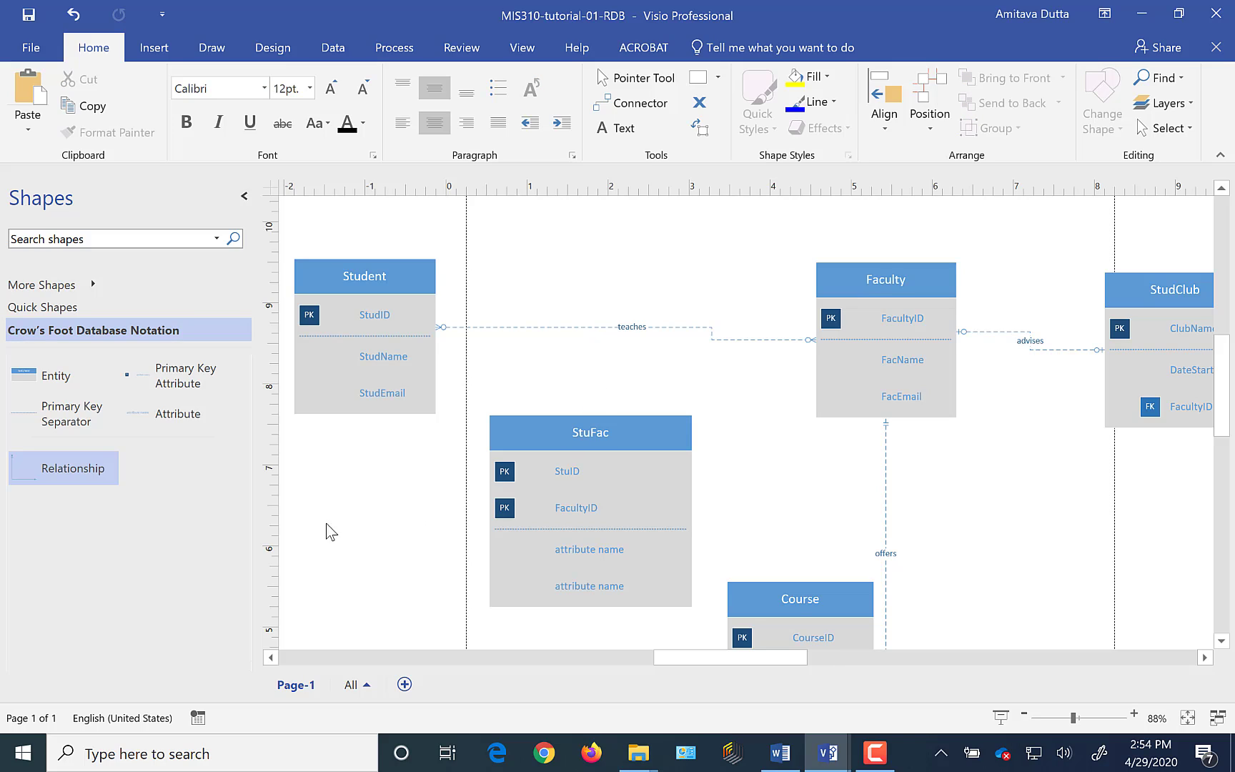
# Add a relationship connector from the bottom edge of the Student entity to the left edge of the StuFac entity
pyautogui.moveTo(43, 471); pyautogui.dragTo(389, 475)
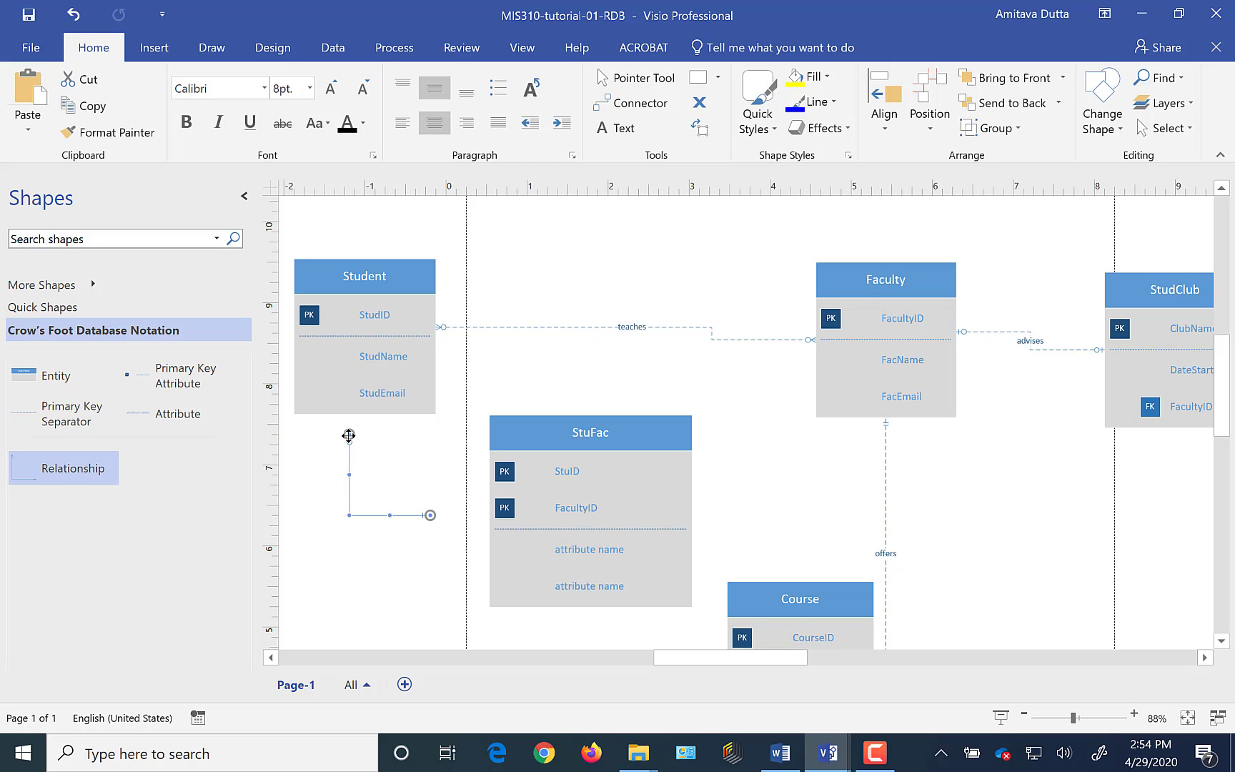
pyautogui.moveTo(349, 422); pyautogui.dragTo(351, 416)
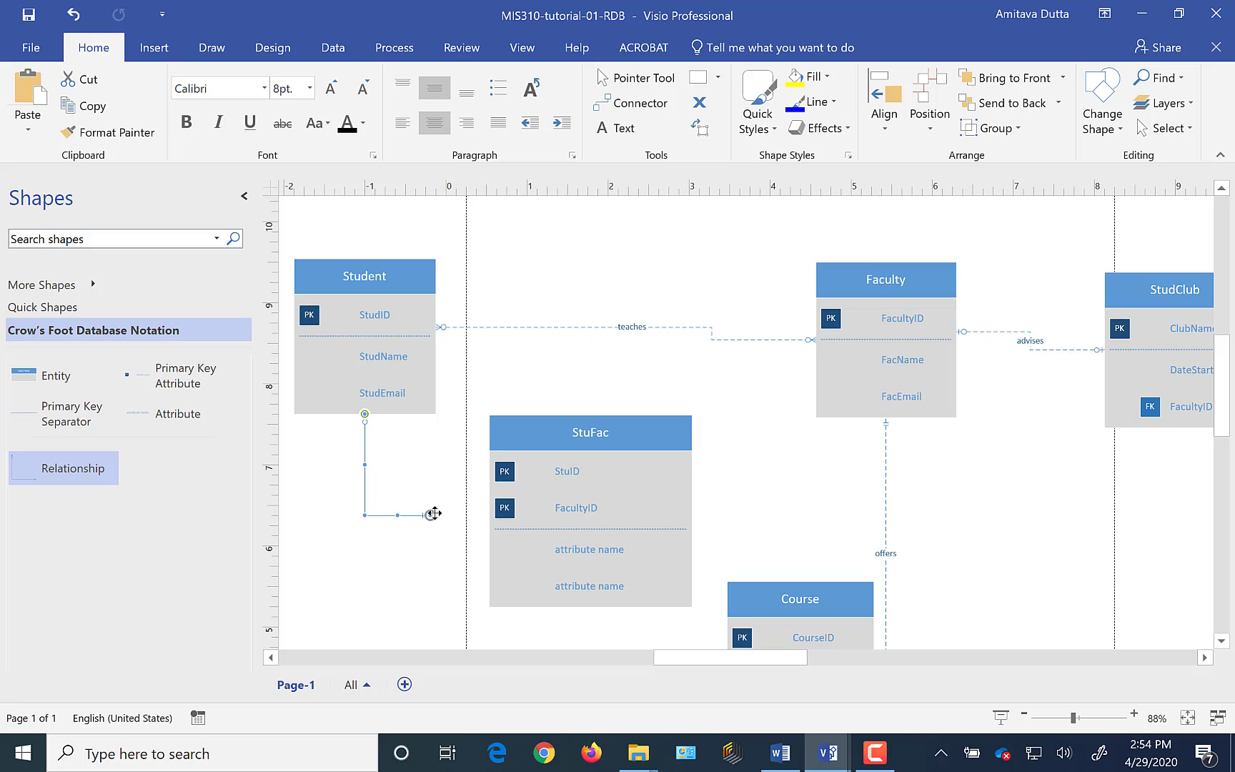
pyautogui.moveTo(431, 515); pyautogui.dragTo(489, 510)
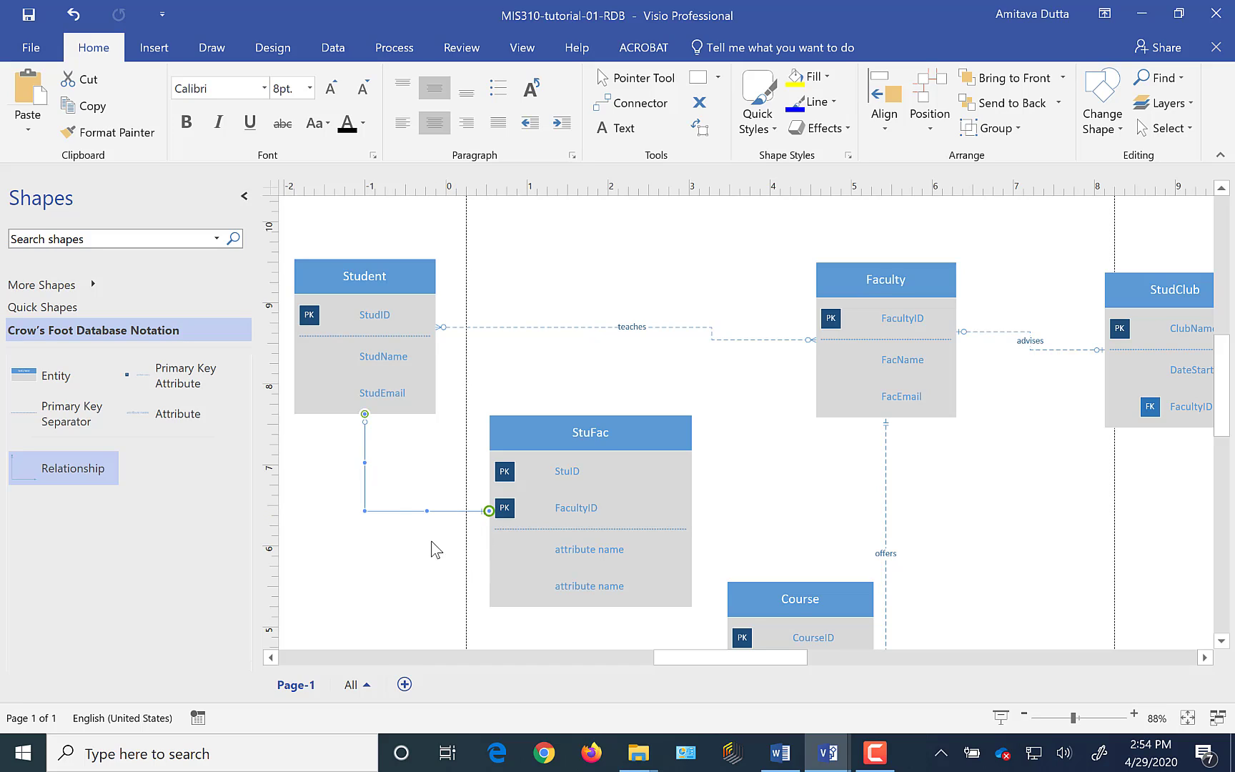
# Turn the identifying setting of the Student–StuFac relationship off and back on
pyautogui.rightClick(365, 511)
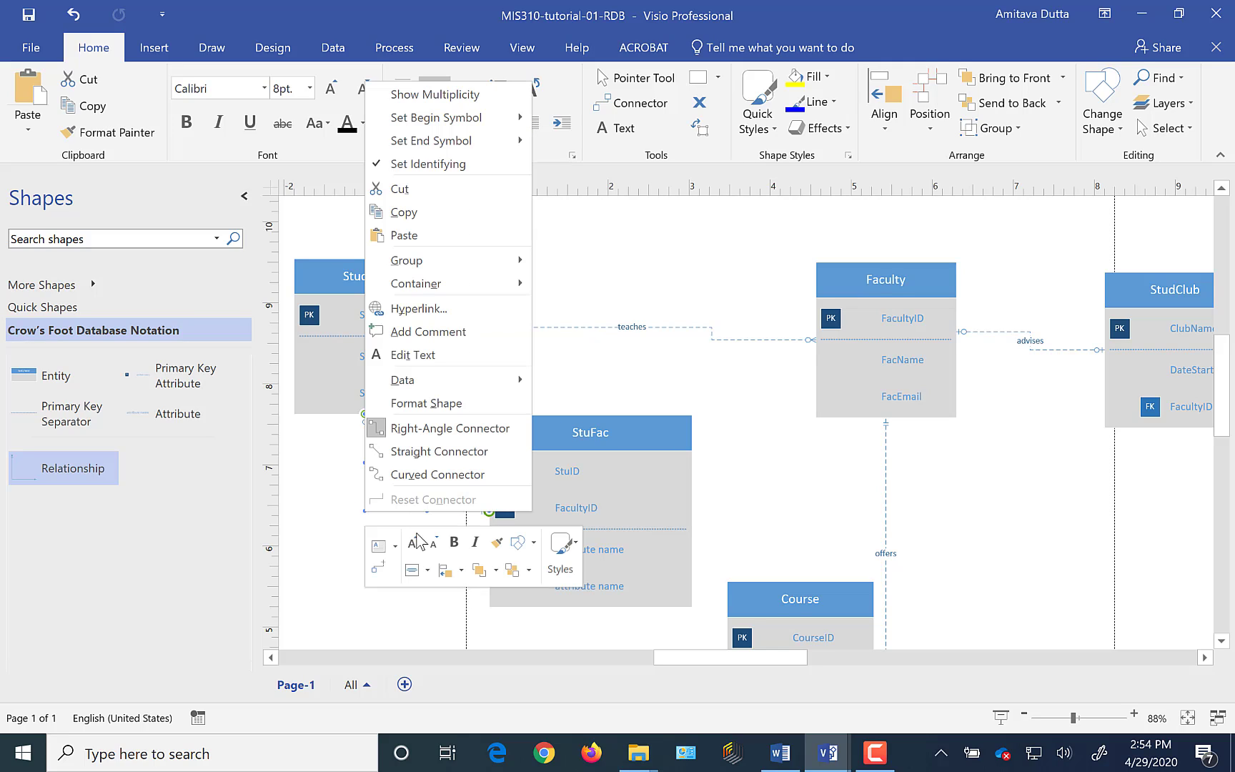
pyautogui.click(384, 164)
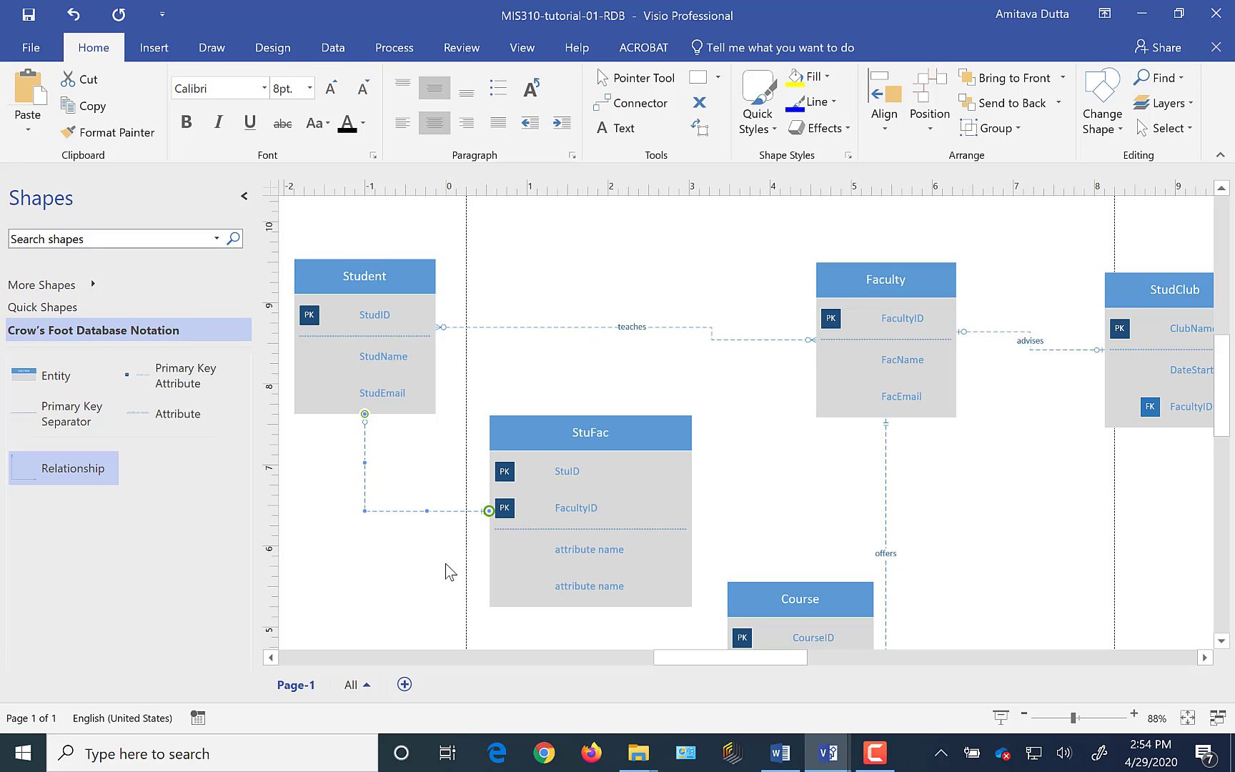
pyautogui.rightClick(366, 513)
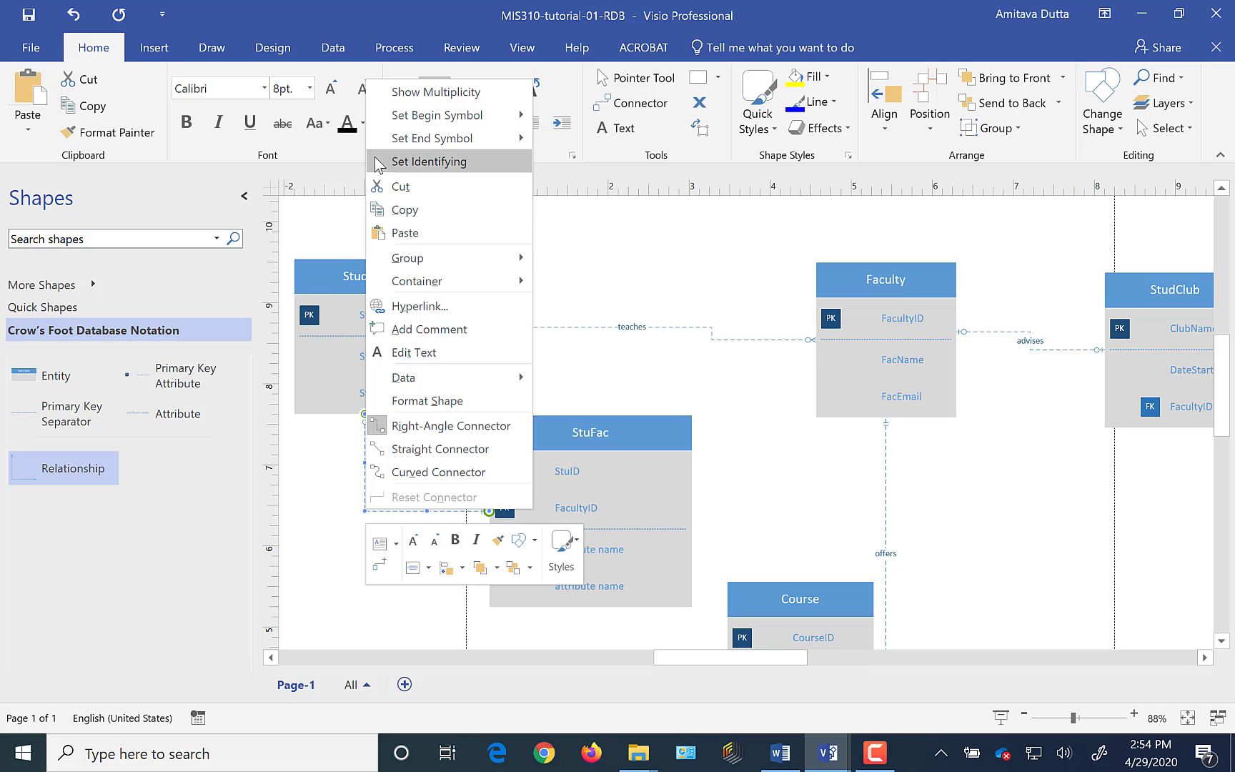
pyautogui.click(379, 163)
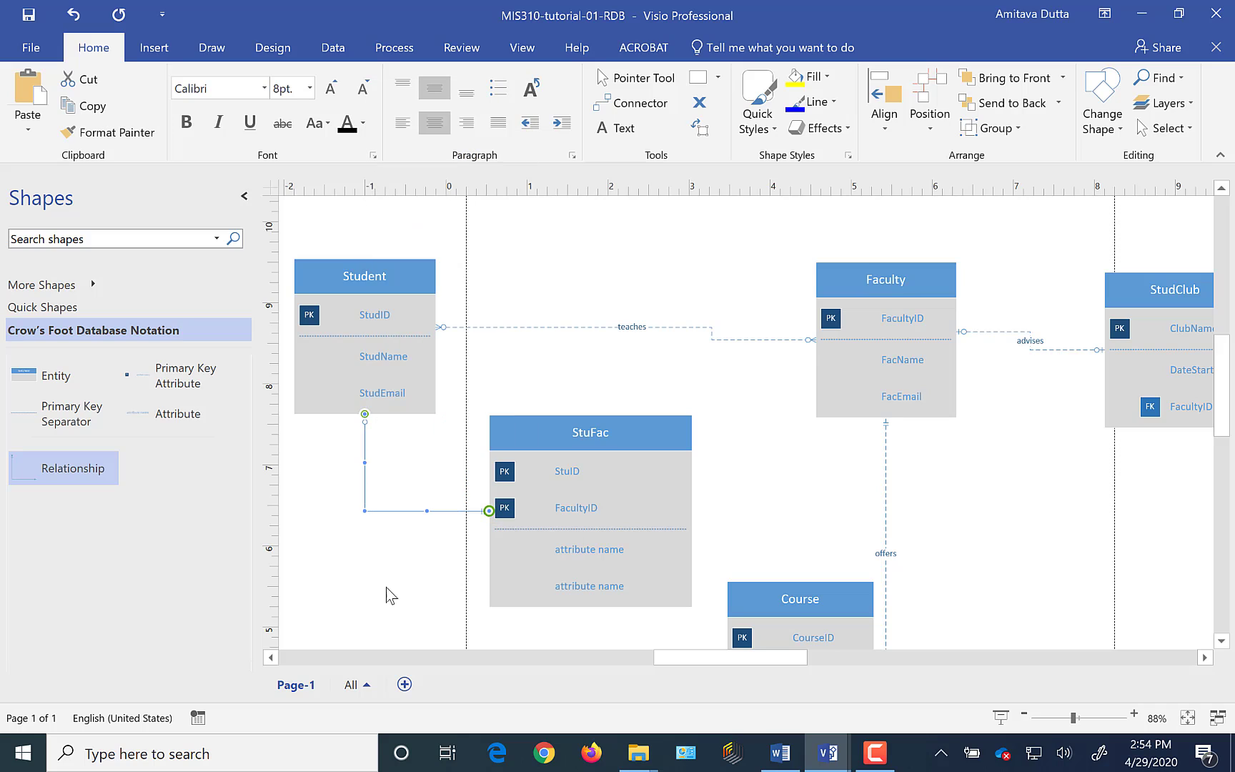
# Label the relationship between Student and StuFac "Stu-Intersect"
pyautogui.doubleClick(365, 511)
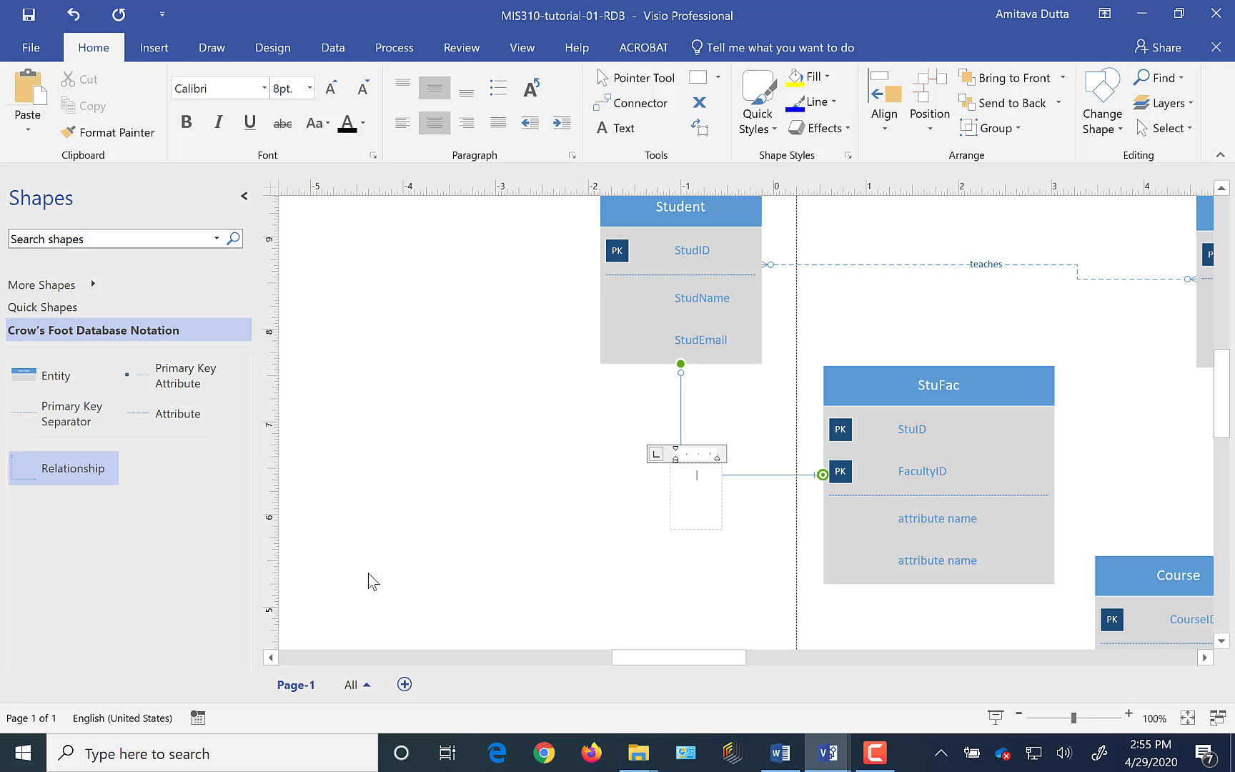
pyautogui.write('Stu-Intersect')
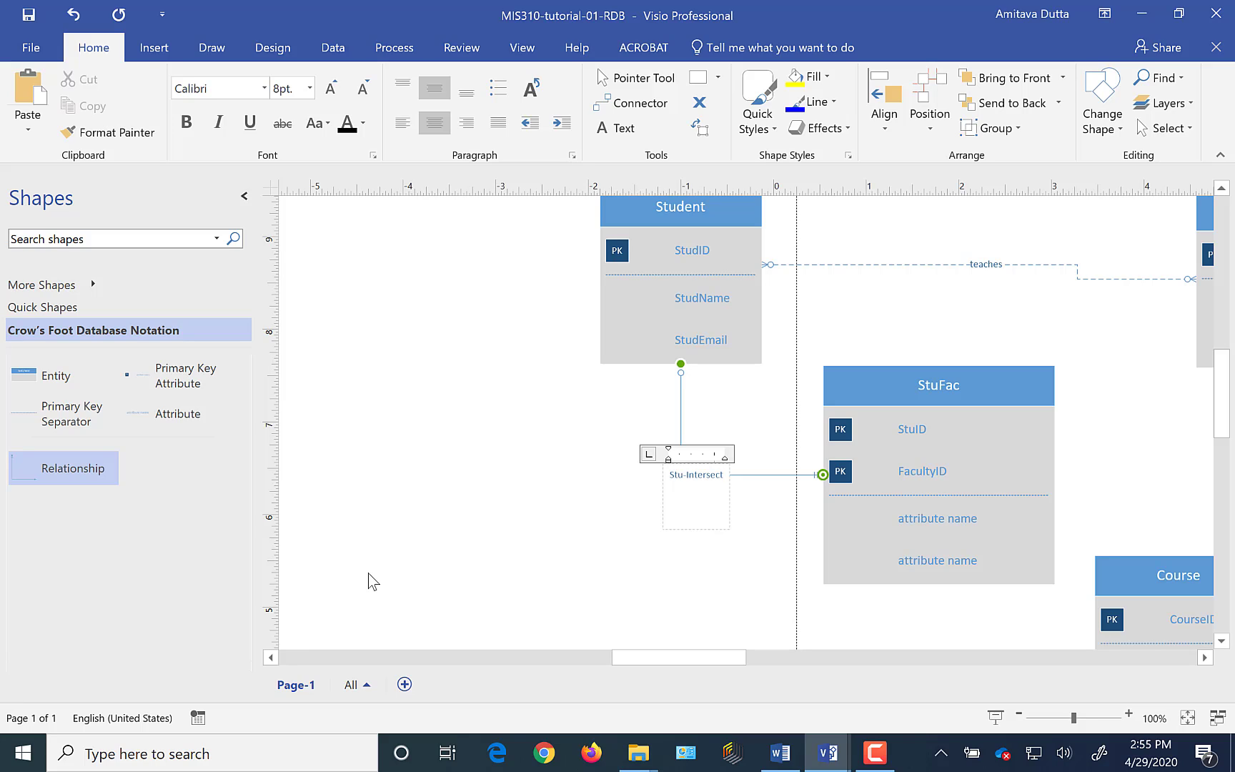
pyautogui.press('Escape')
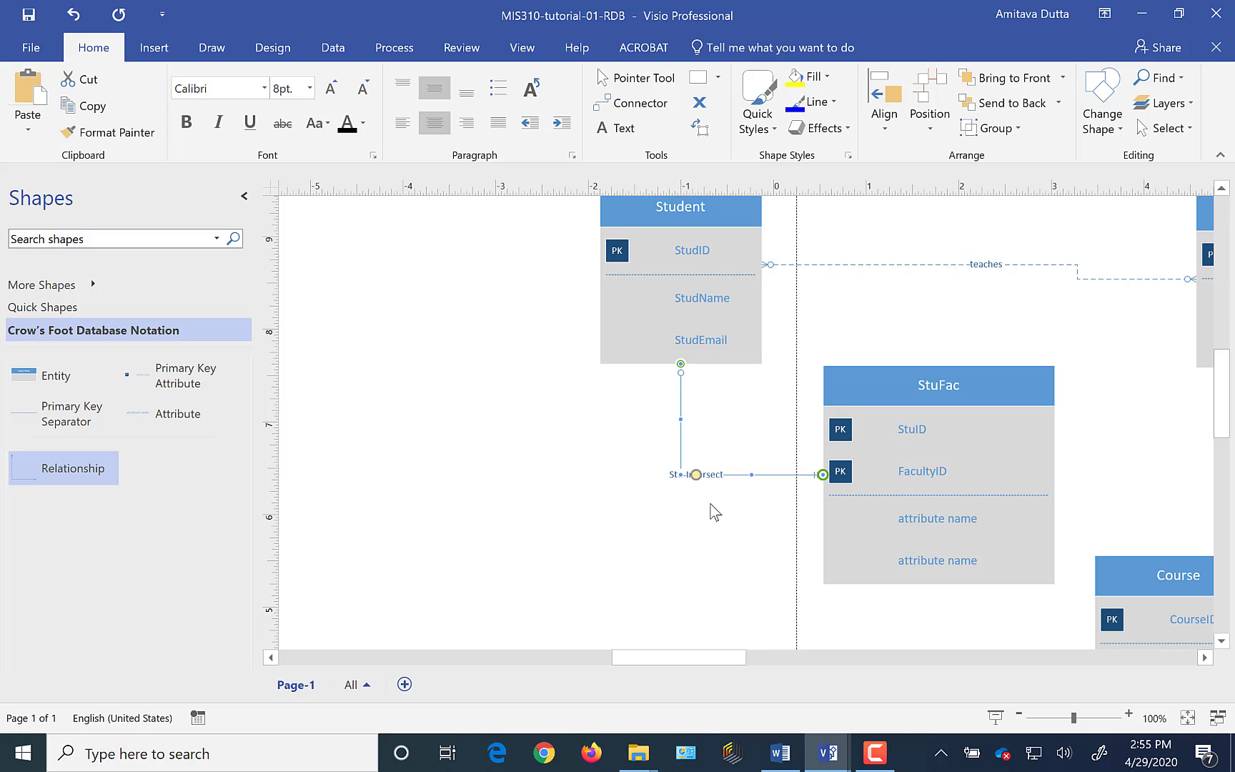
# Set the end symbol of the Stu-Intersect relationship at StuFac to Zero or more
pyautogui.rightClick(696, 475)
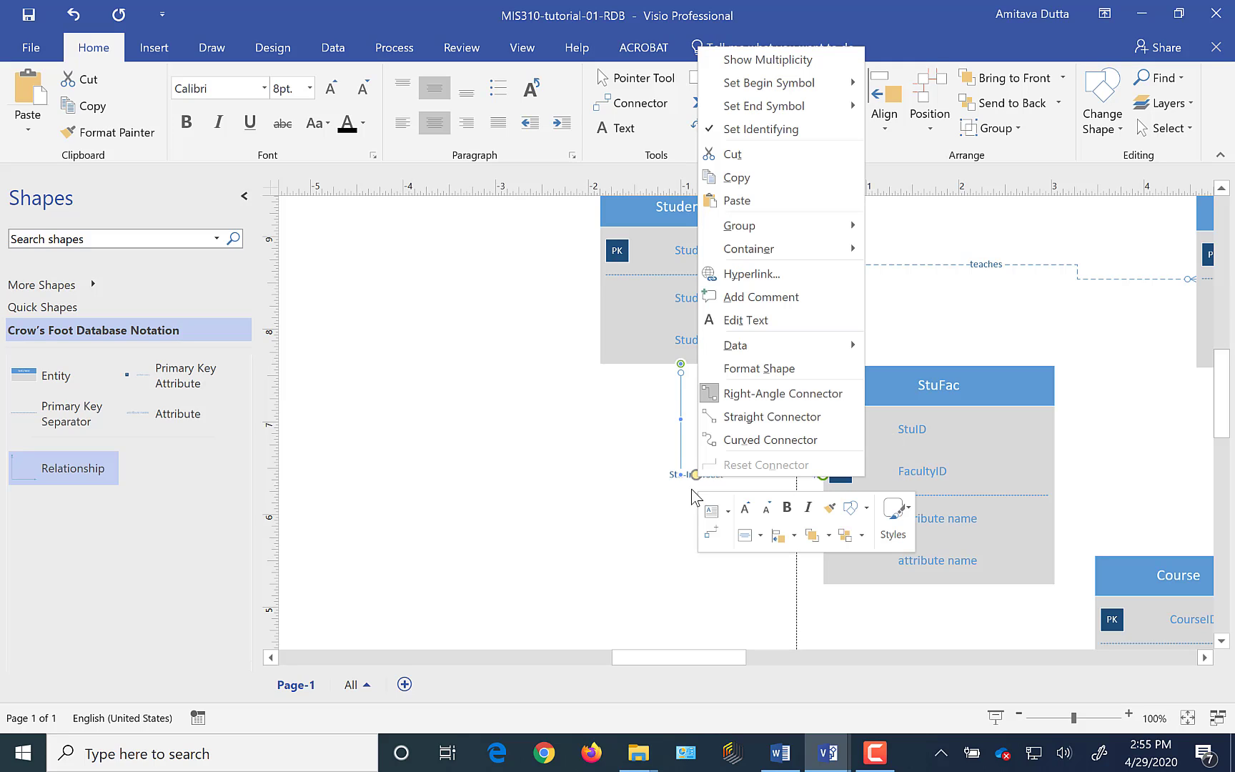
pyautogui.moveTo(795, 106)
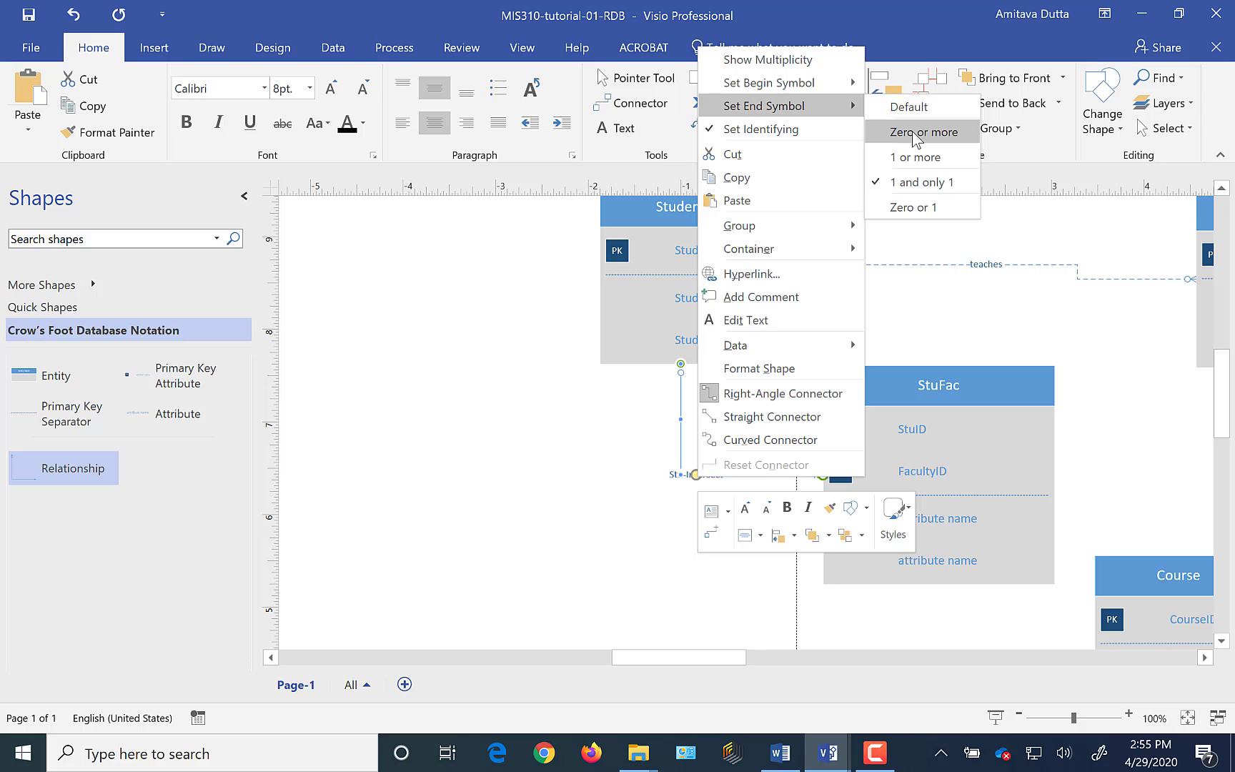
pyautogui.click(914, 135)
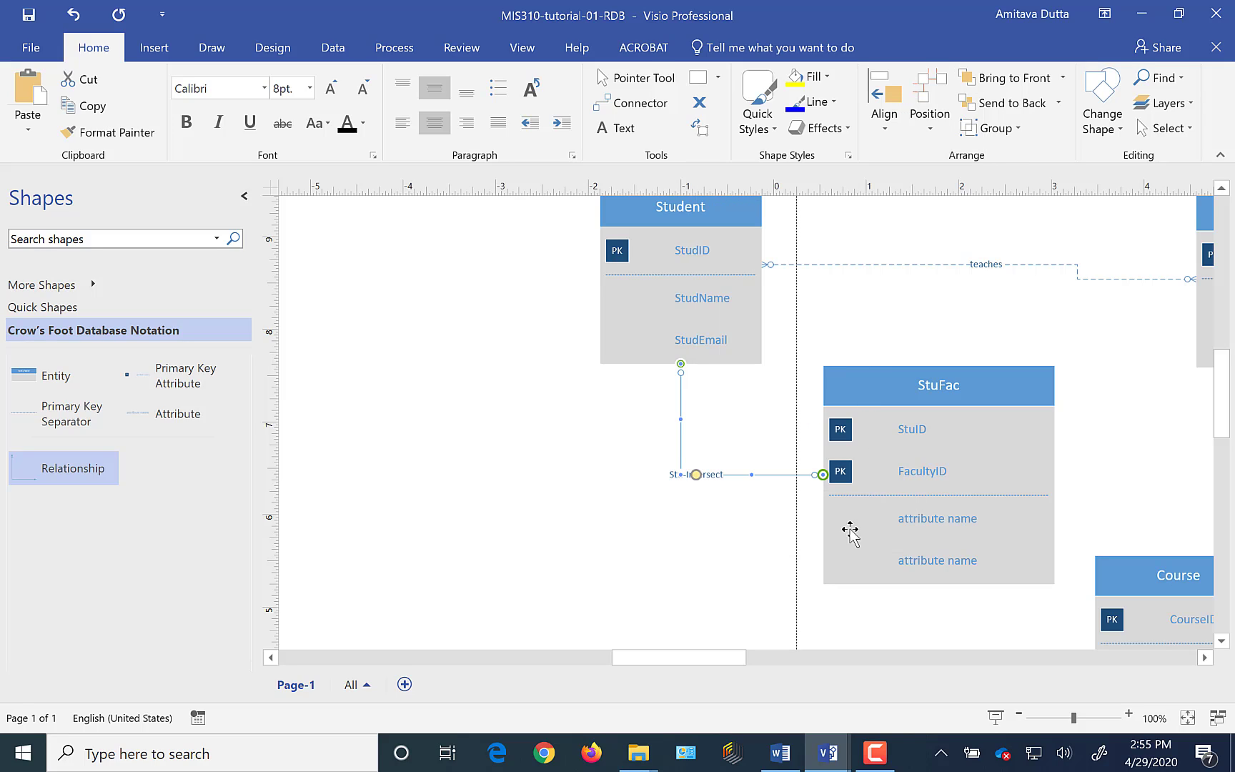
pyautogui.click(757, 544)
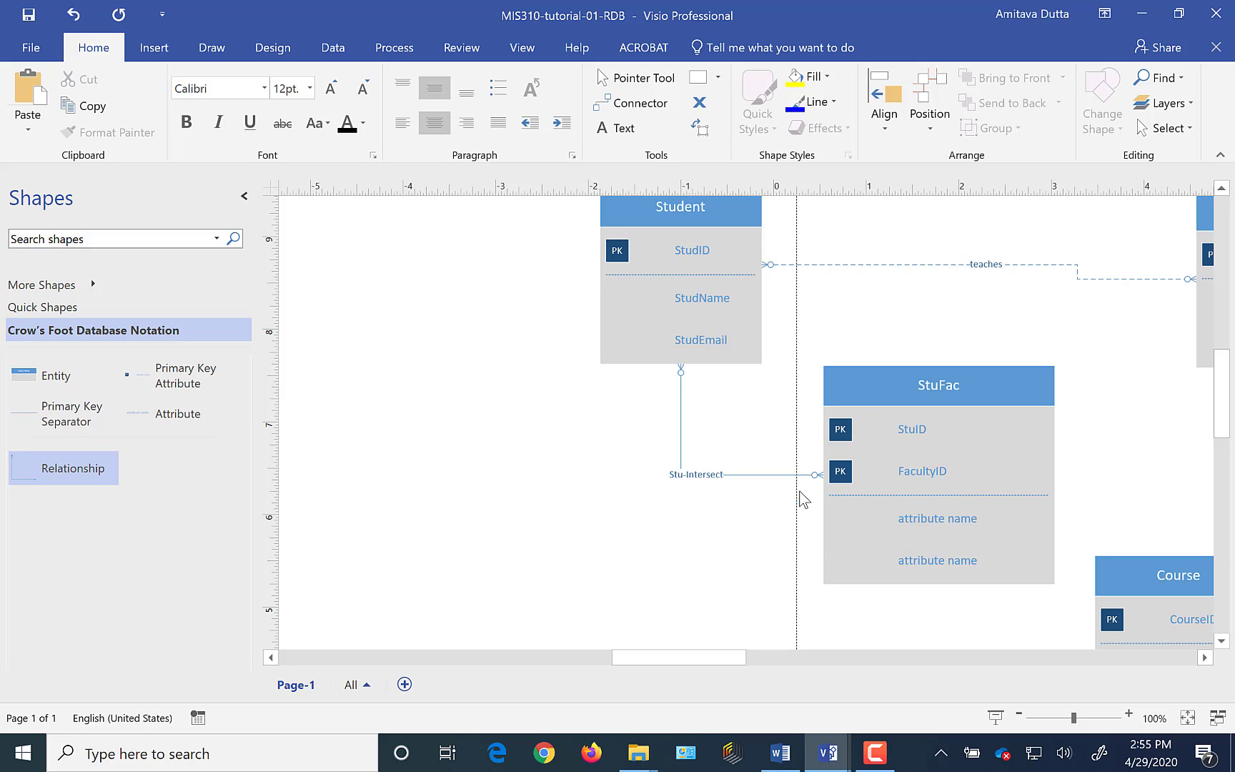
# Set the end symbol of the Stu-Intersect relationship at StuFac to 1 and only 1
pyautogui.rightClick(689, 474)
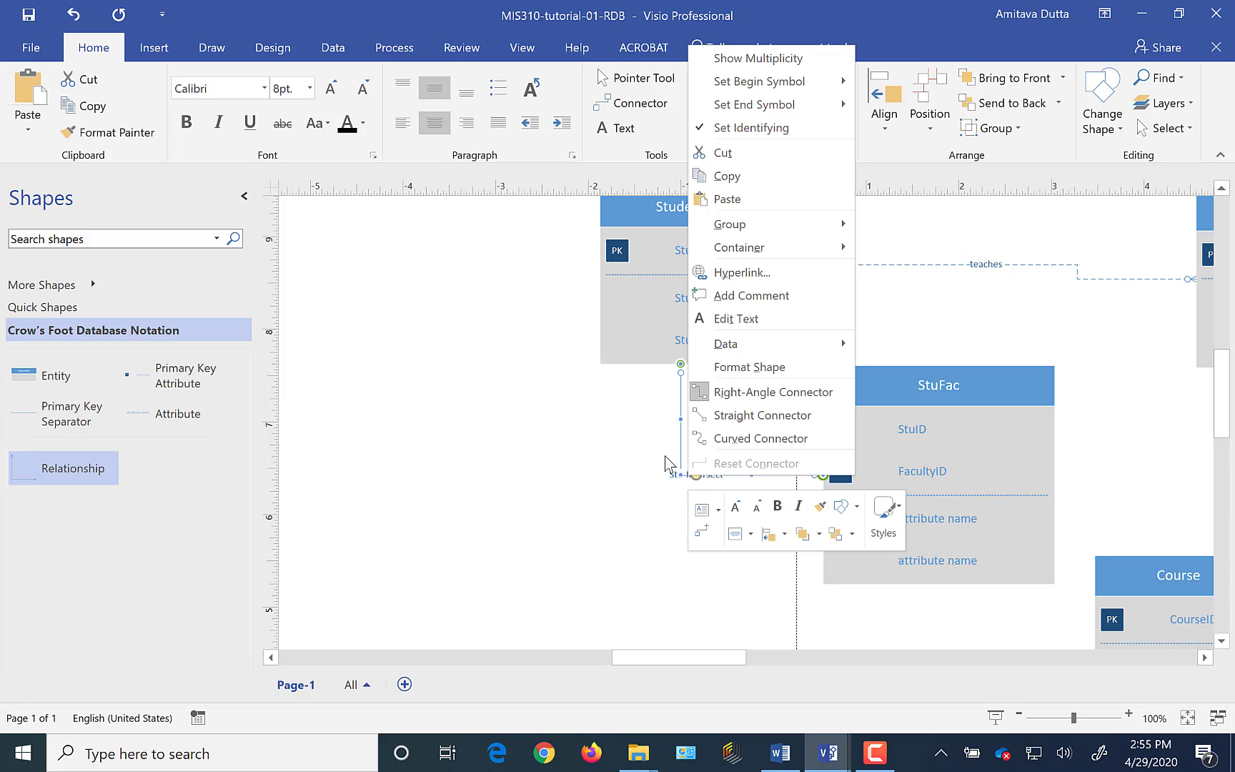
pyautogui.moveTo(766, 111)
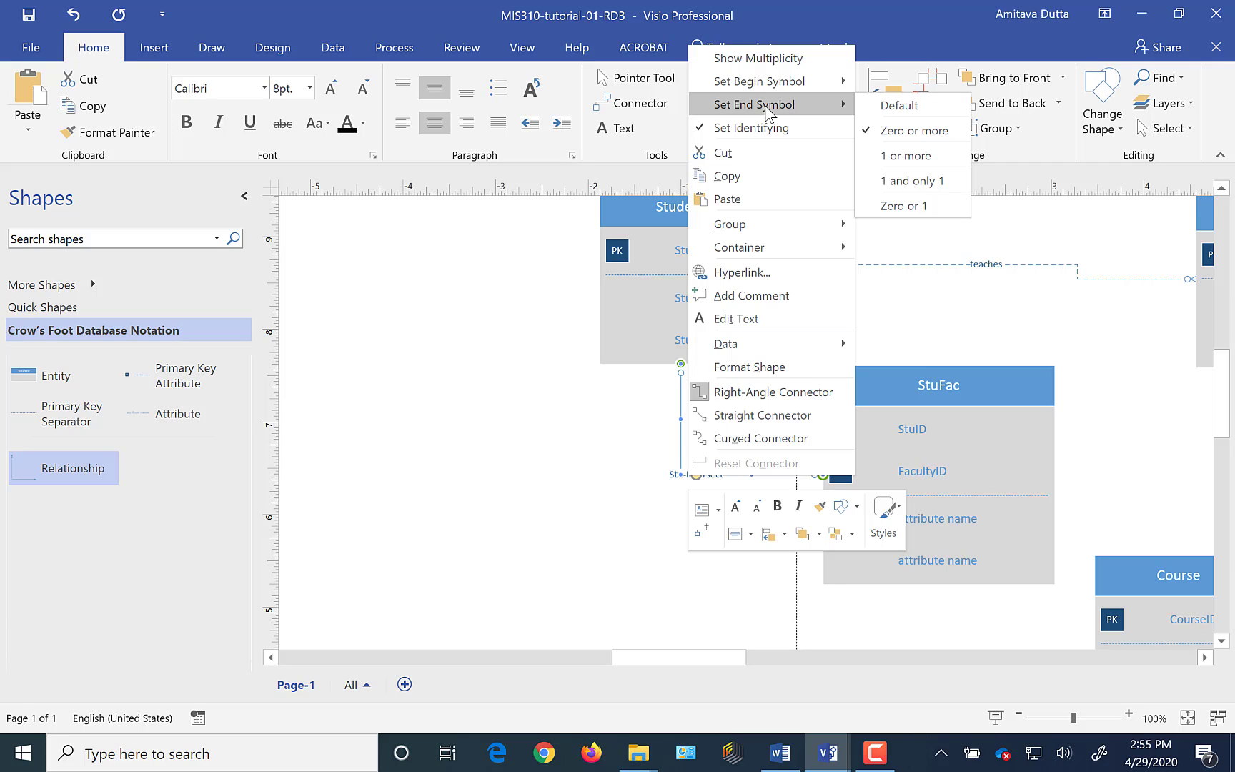
pyautogui.click(900, 181)
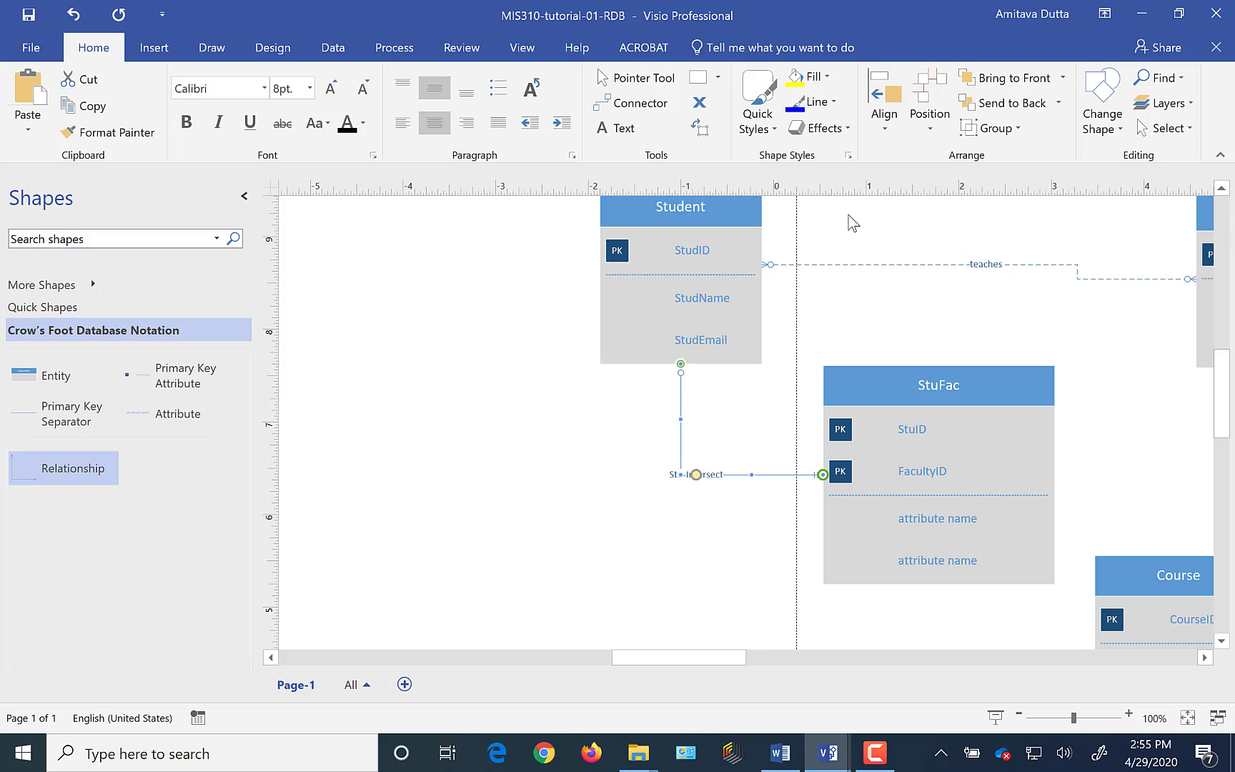
# Undo the last end symbol change of the Stu-Intersect relationship and set its begin symbol at Student to 1 and only 1
pyautogui.click(74, 14)
pyautogui.rightClick(696, 474)
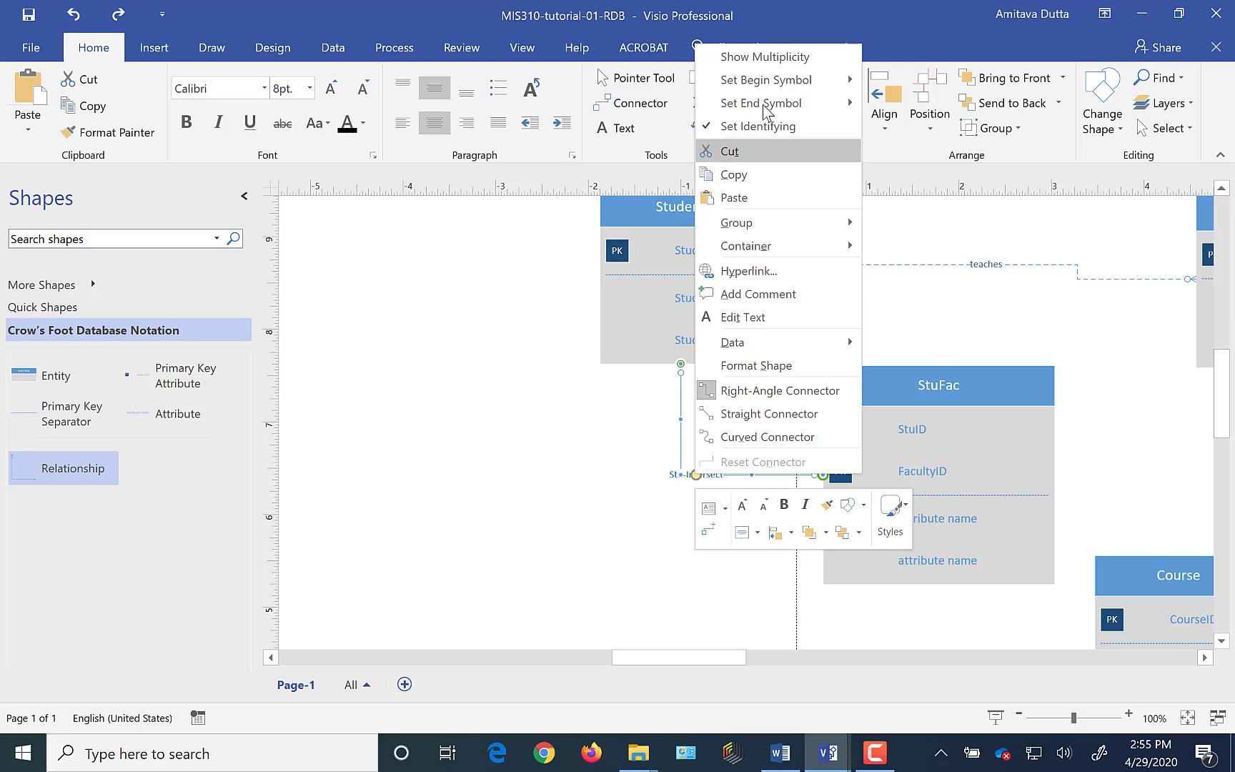
pyautogui.moveTo(764, 85)
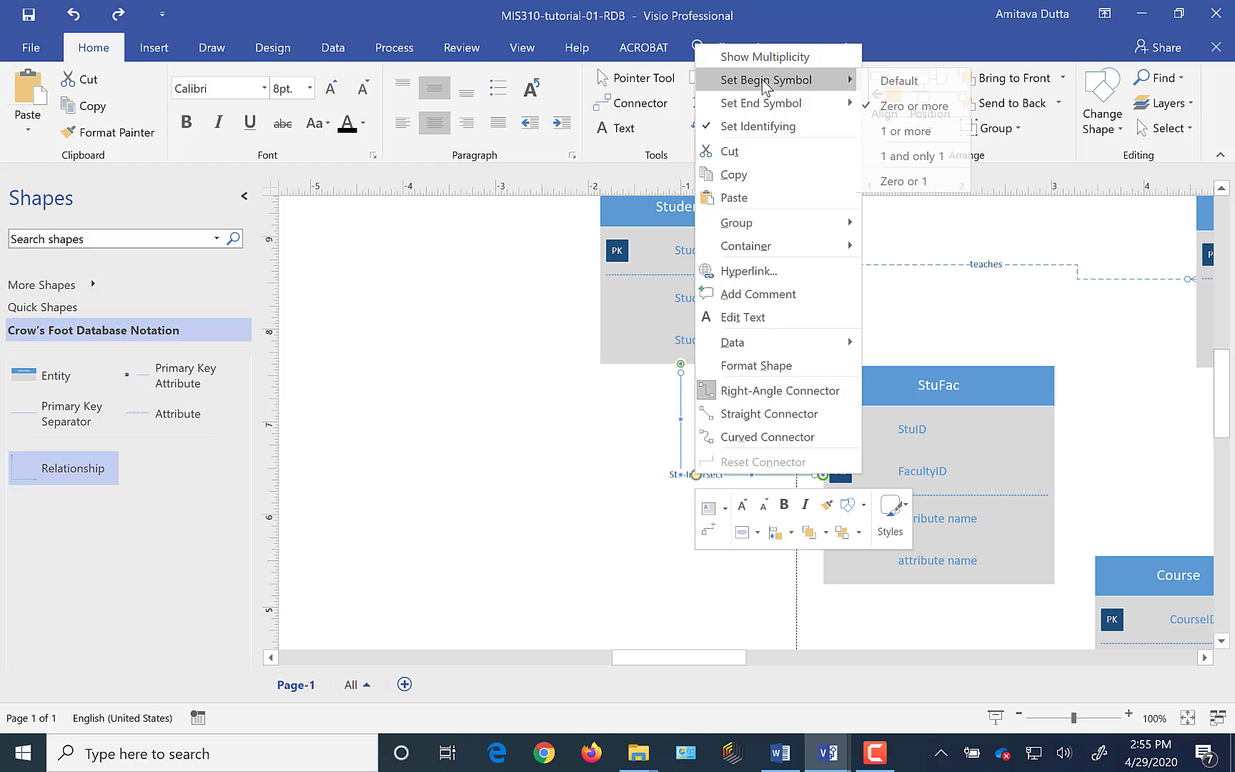
pyautogui.click(915, 156)
pyautogui.click(595, 457)
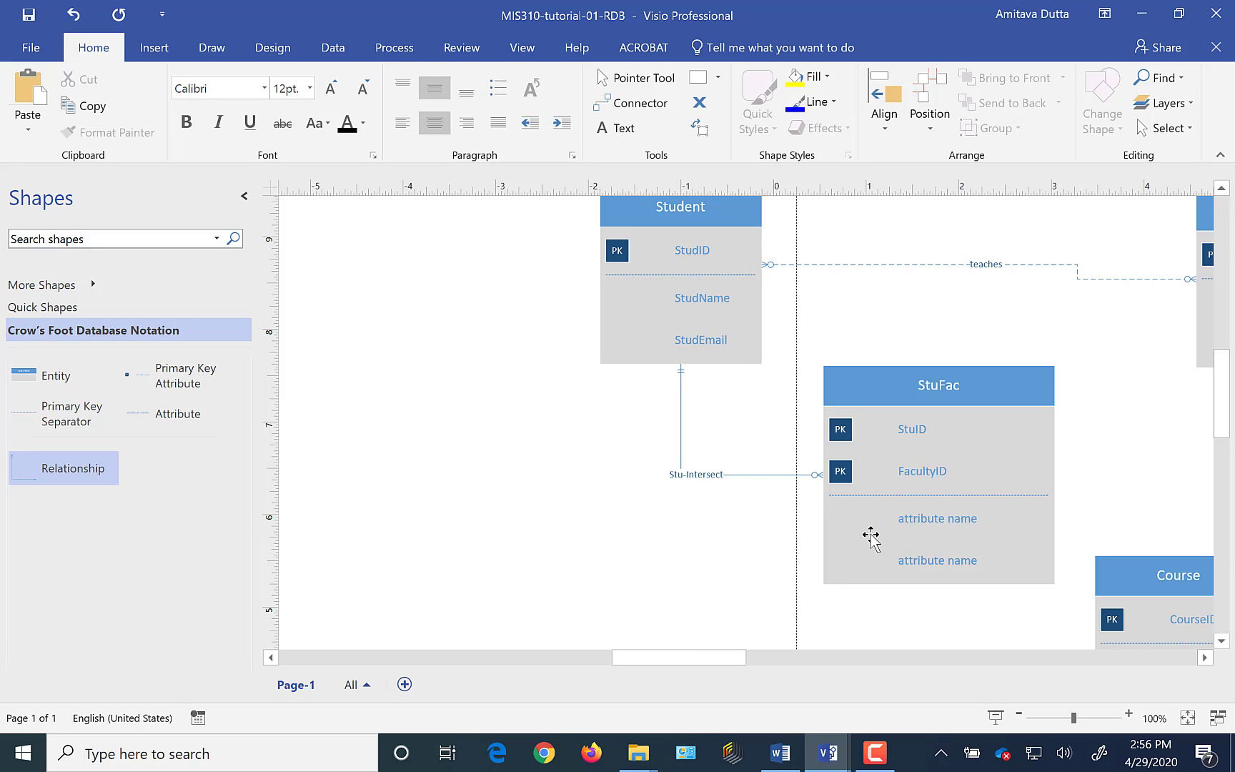
# Add a relationship from StuFac's FacultyID side to the lower edge of Faculty, routed beside the offers line without overlapping it
pyautogui.click(1205, 656)
pyautogui.click(1207, 661)
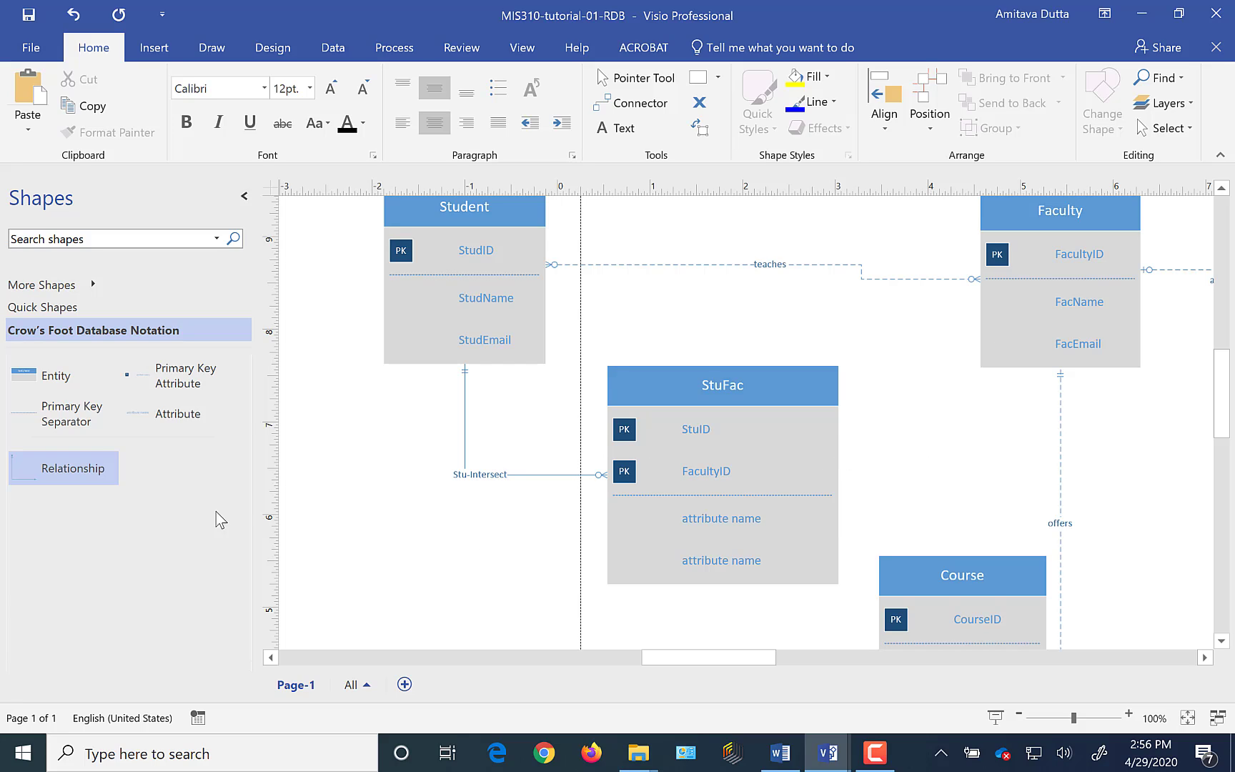
pyautogui.moveTo(55, 469); pyautogui.dragTo(932, 416)
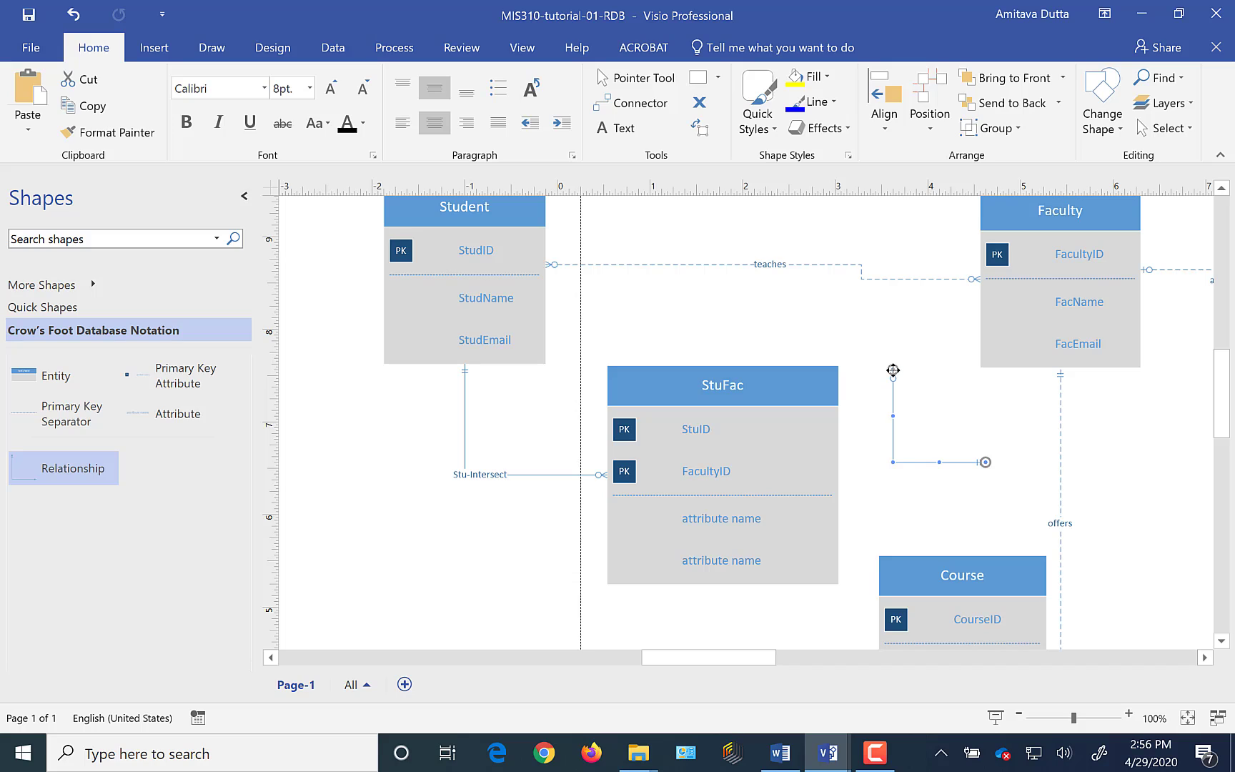
pyautogui.moveTo(893, 369); pyautogui.dragTo(839, 465)
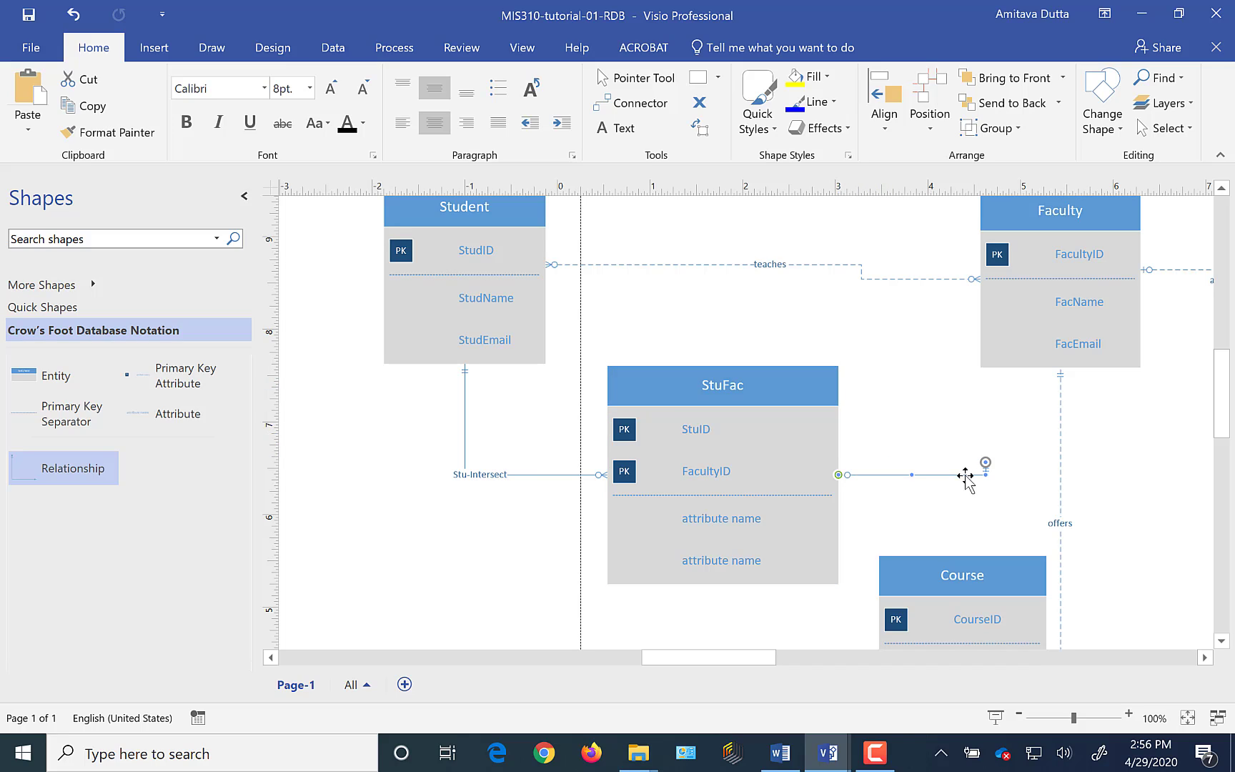
pyautogui.moveTo(984, 462); pyautogui.dragTo(988, 369)
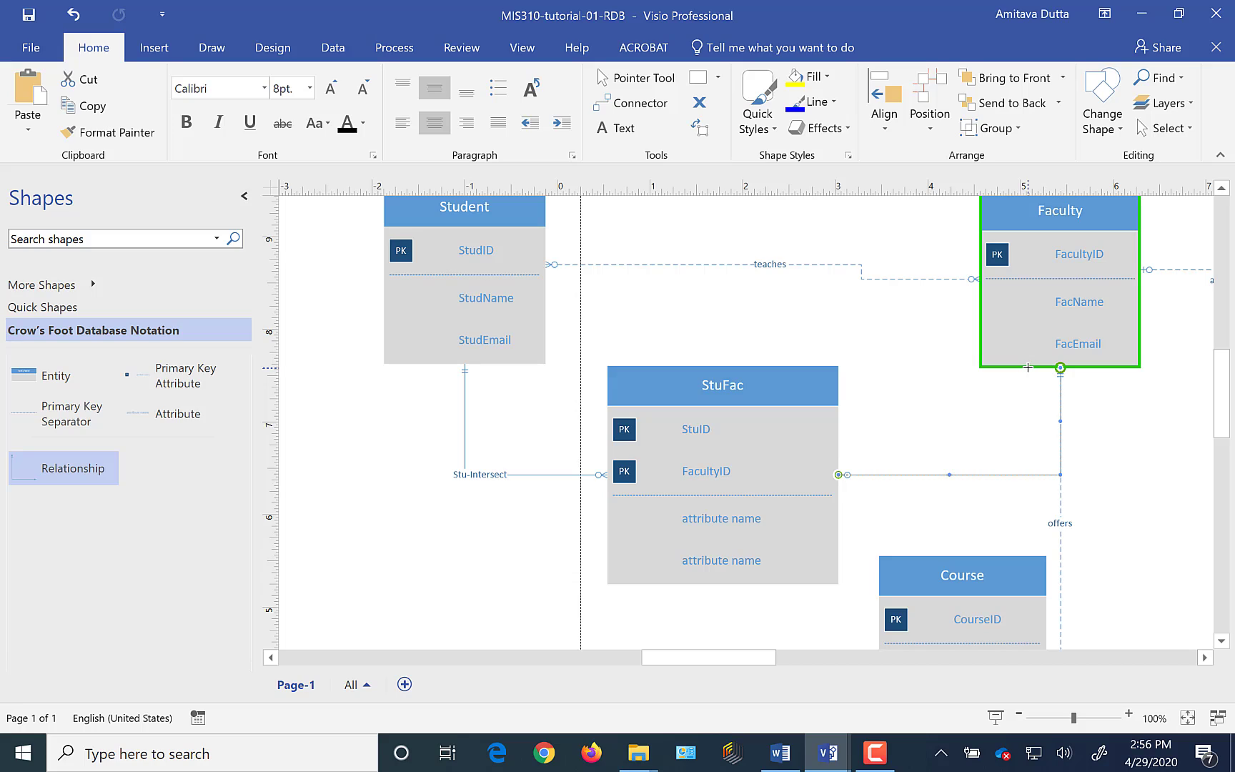
pyautogui.moveTo(1058, 421); pyautogui.dragTo(1014, 422)
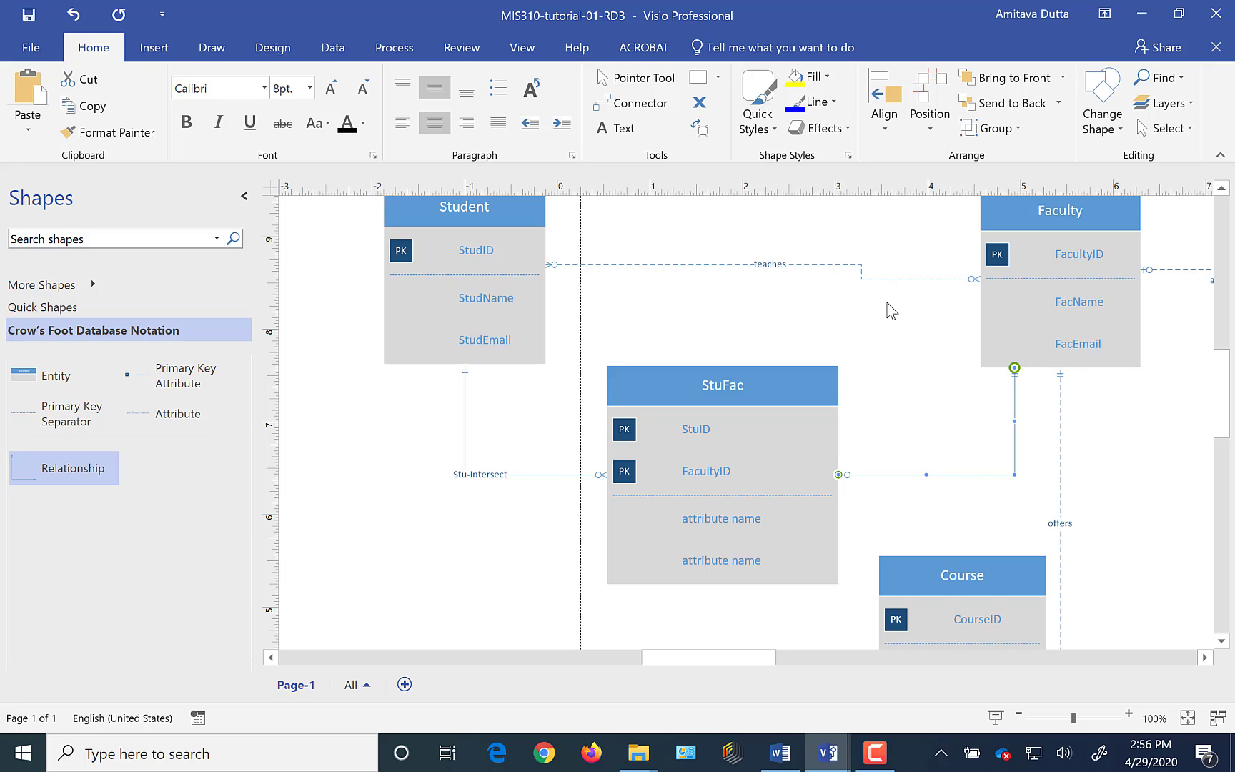
pyautogui.click(923, 404)
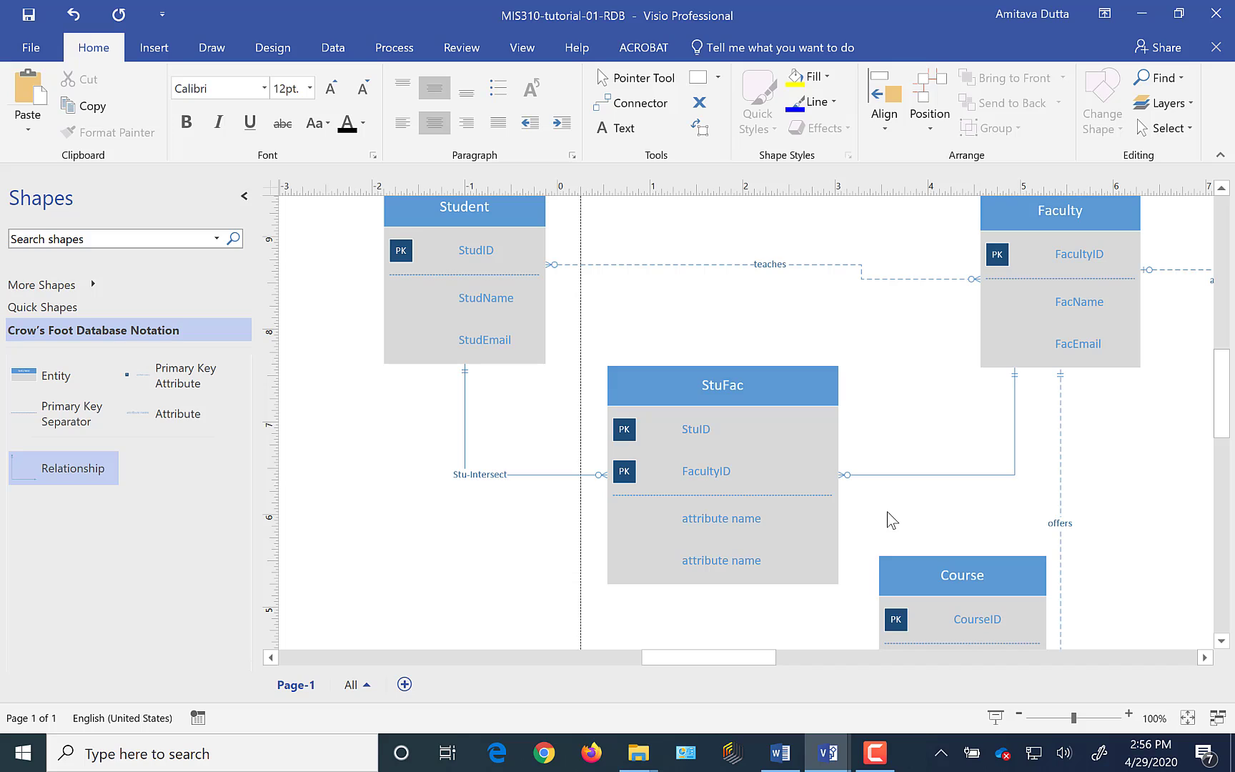
# Label the relationship between StuFac and Faculty "Fac-Intersect"
pyautogui.click(963, 474)
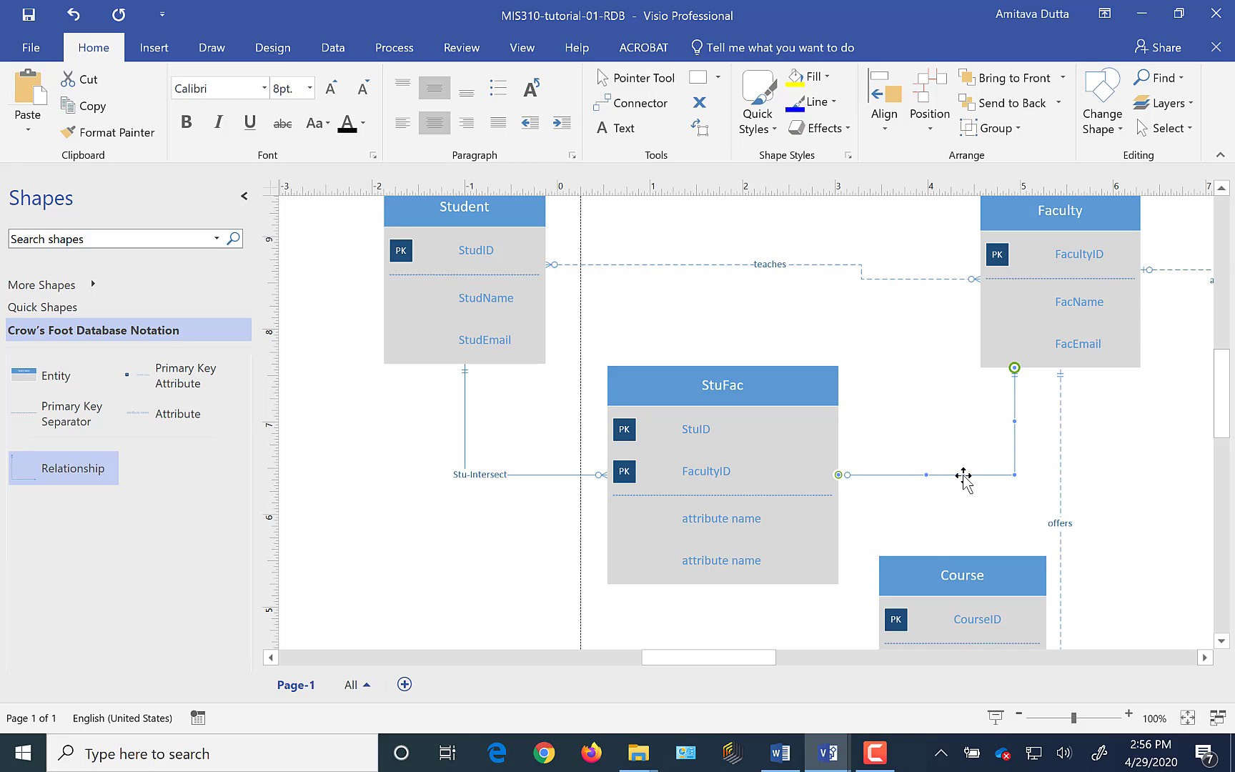
pyautogui.rightClick(964, 474)
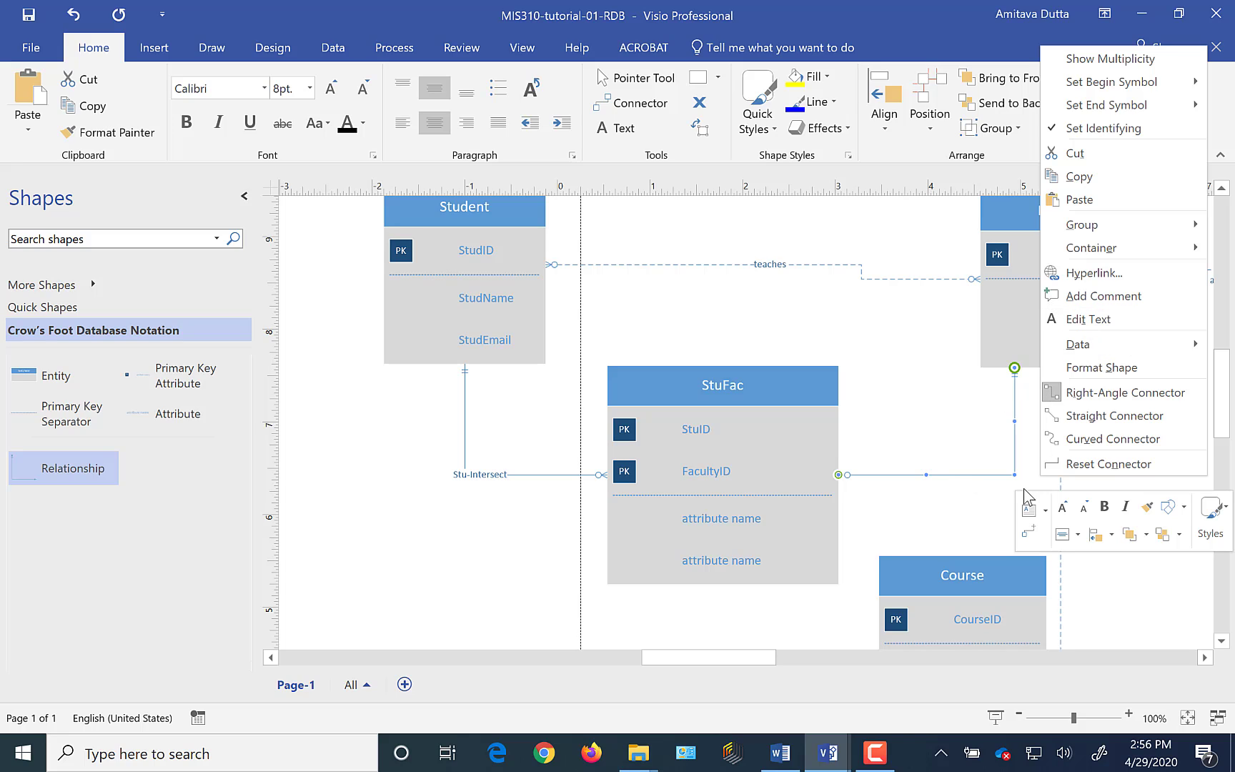
pyautogui.click(1007, 466)
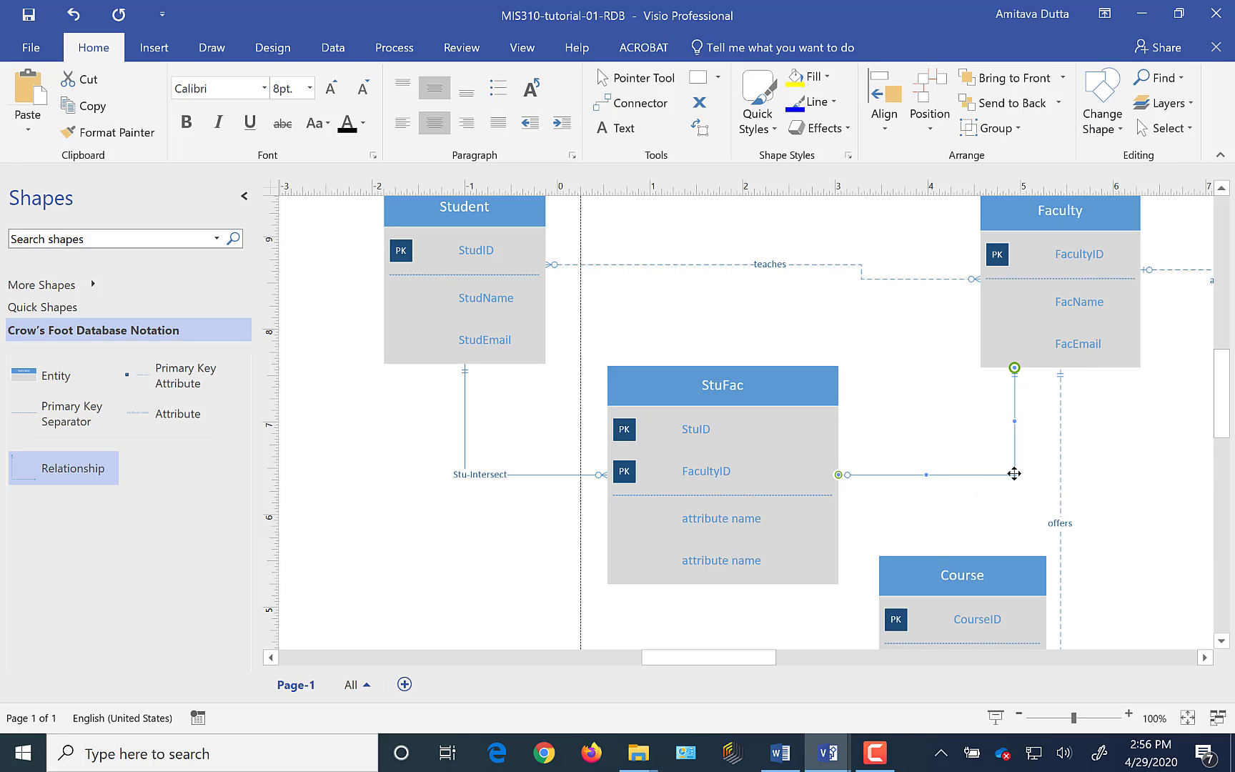
pyautogui.doubleClick(963, 475)
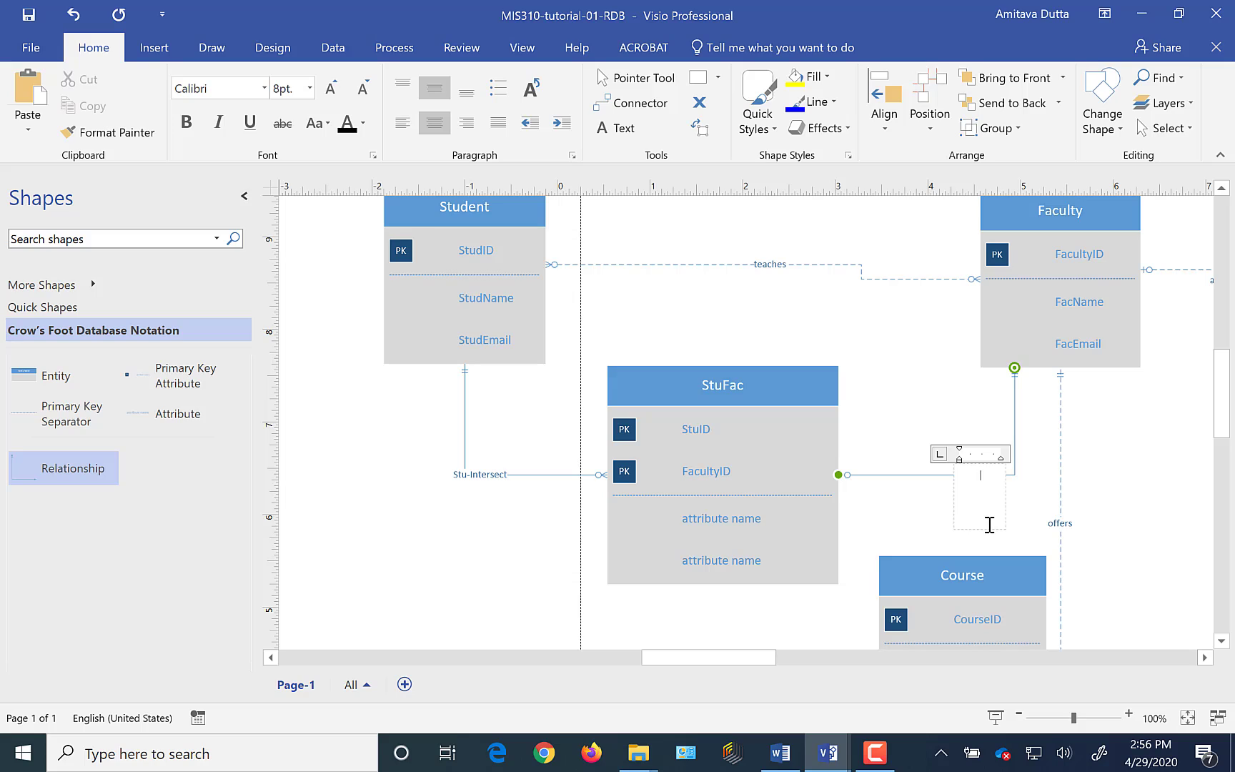
pyautogui.write('Fac-Intersect')
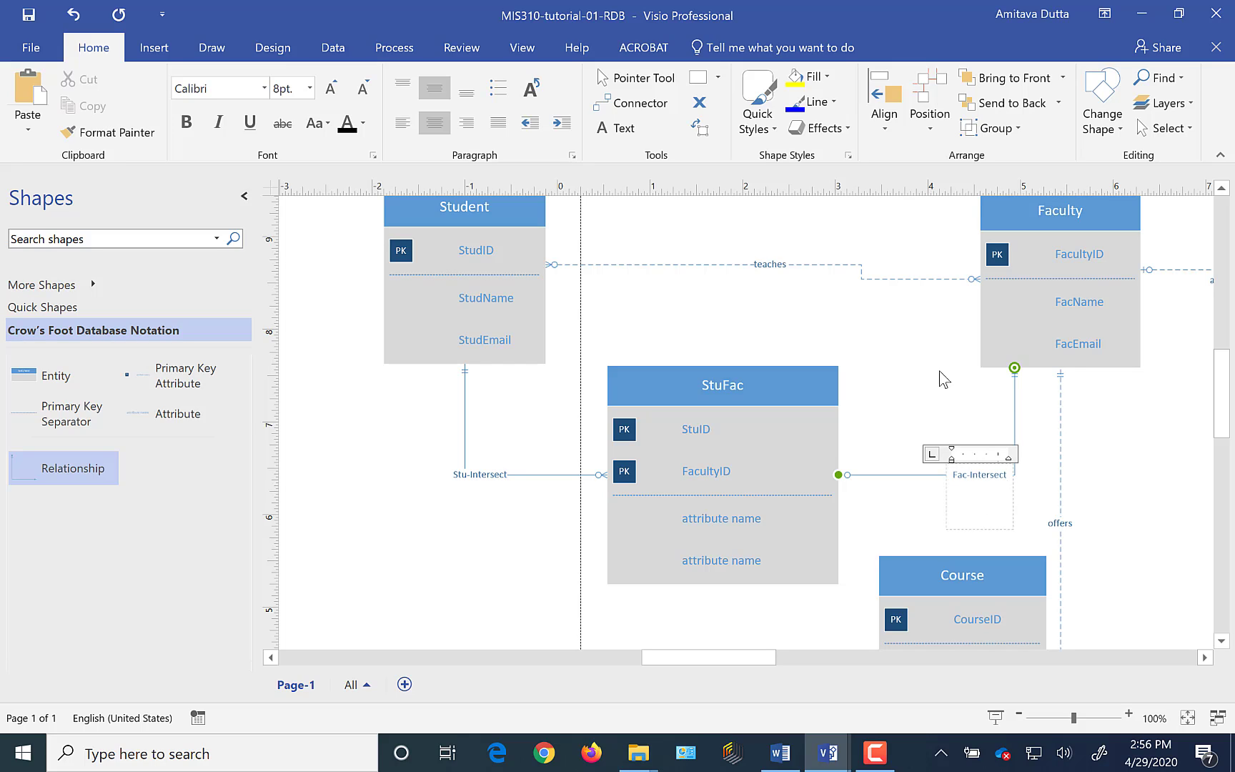
pyautogui.click(893, 349)
pyautogui.click(1001, 541)
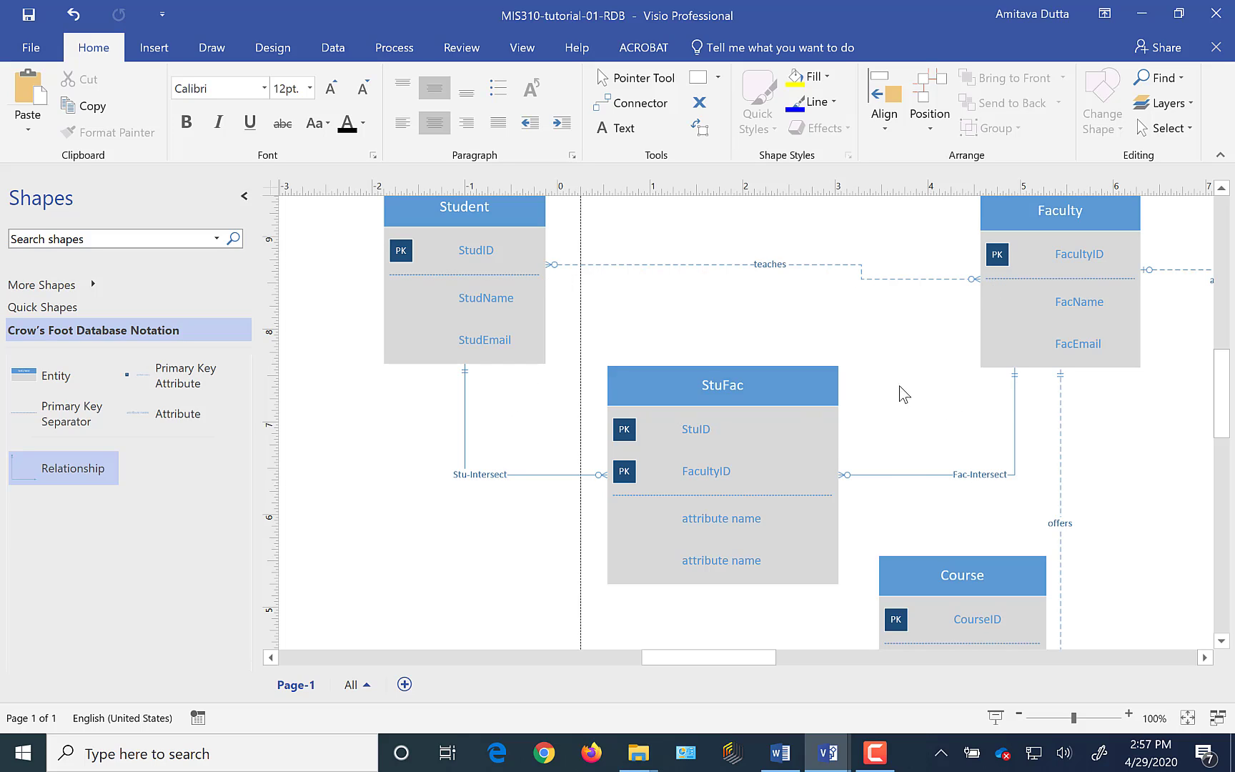
# Delete the teaches relationship between Student and Faculty
pyautogui.click(773, 264)
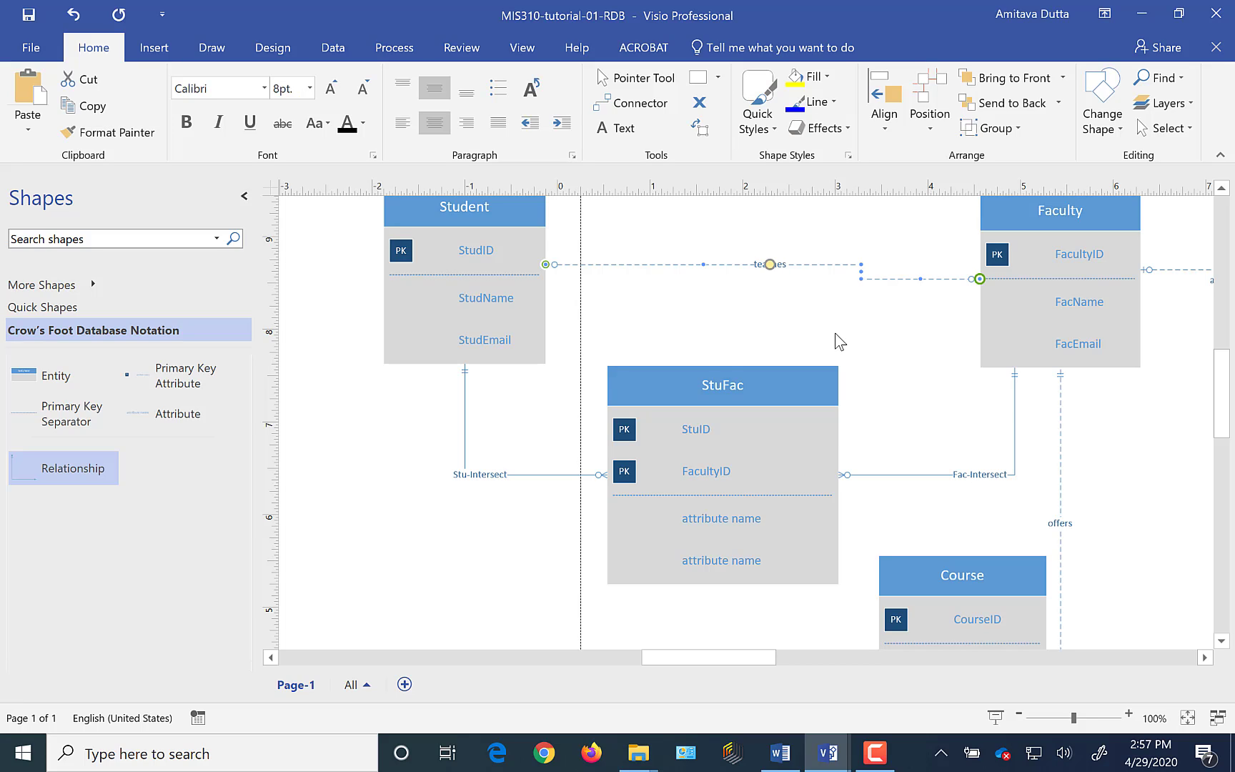
pyautogui.press('Delete')
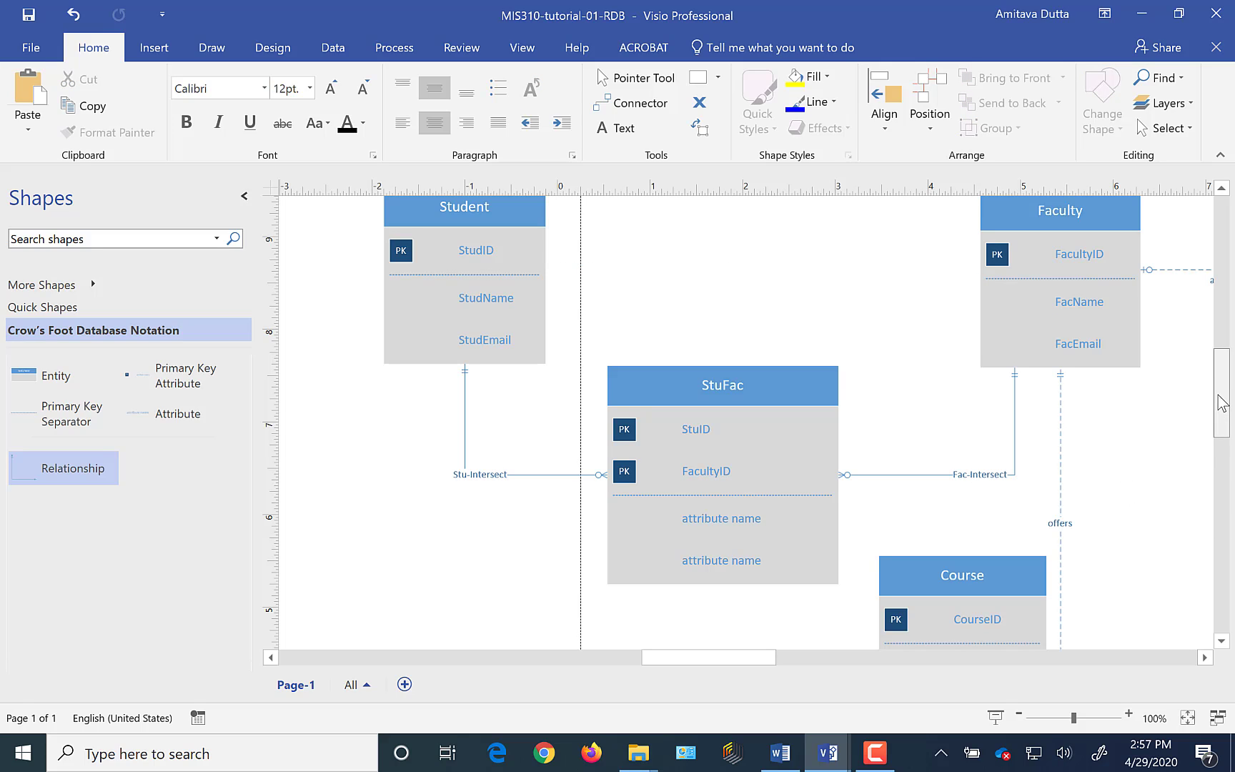
pyautogui.moveTo(1220, 404); pyautogui.dragTo(1226, 428)
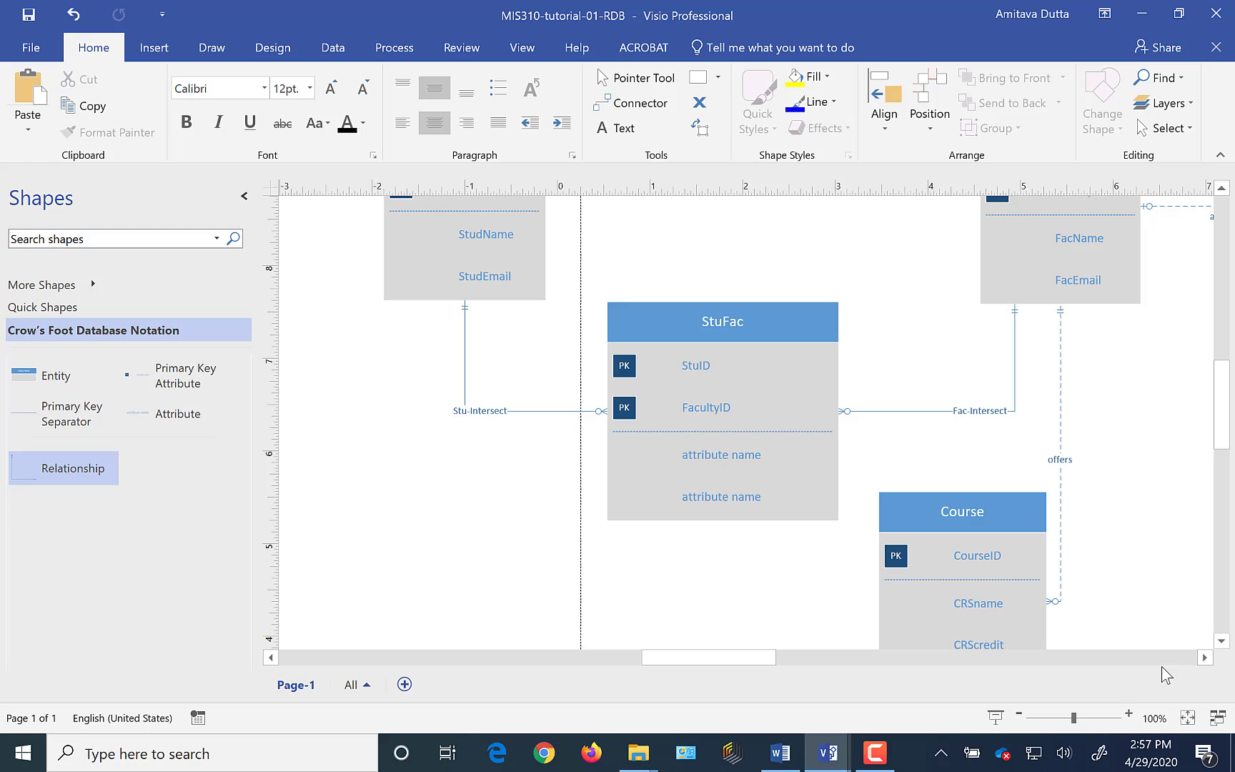
pyautogui.click(1020, 714)
pyautogui.click(1020, 714)
pyautogui.click(1019, 713)
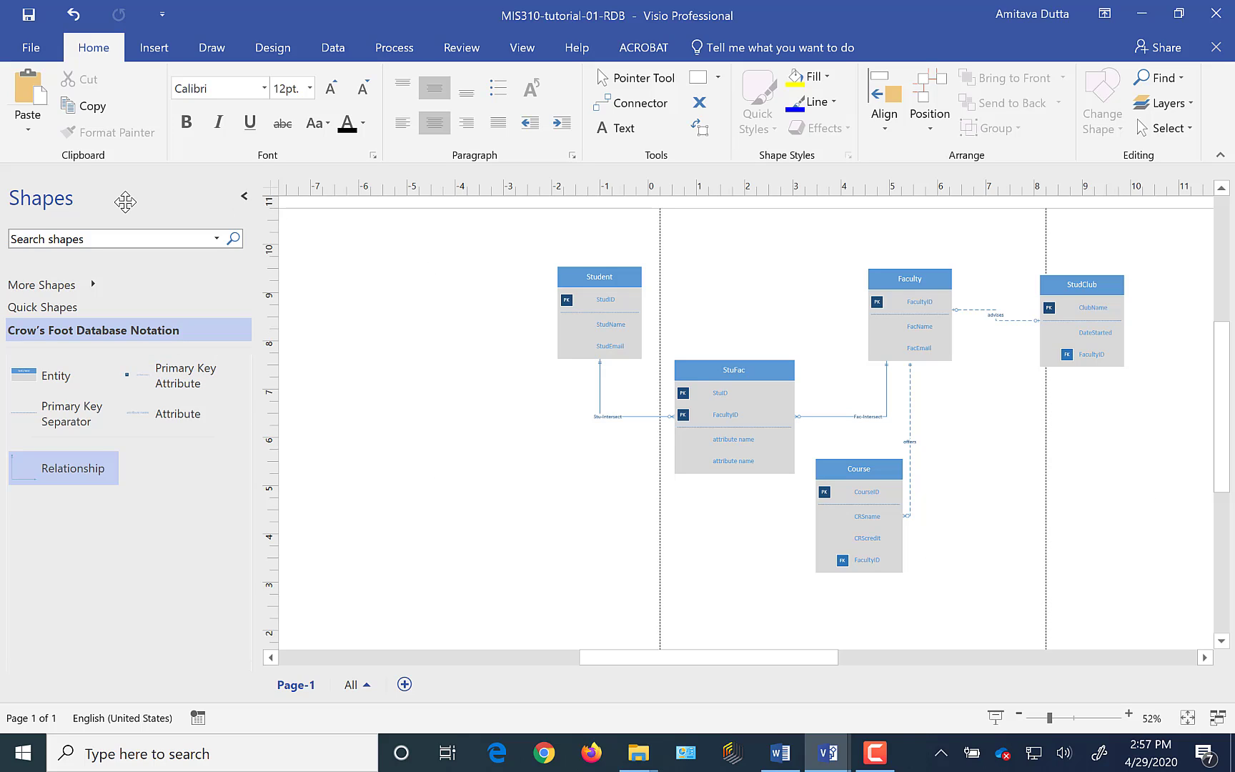
# Save the diagram, and save it again as MIS310-tutorial-01-RDB in the Documents folder, replacing the existing file
pyautogui.click(31, 50)
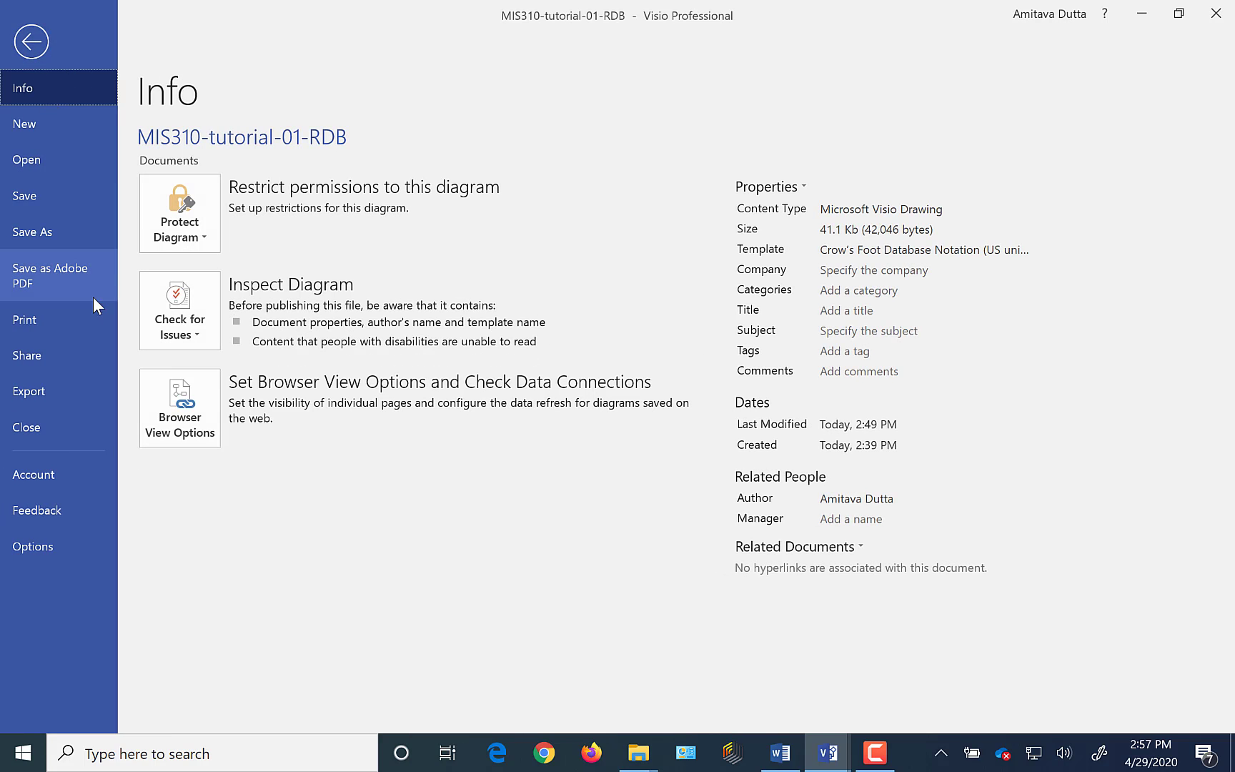
pyautogui.click(25, 197)
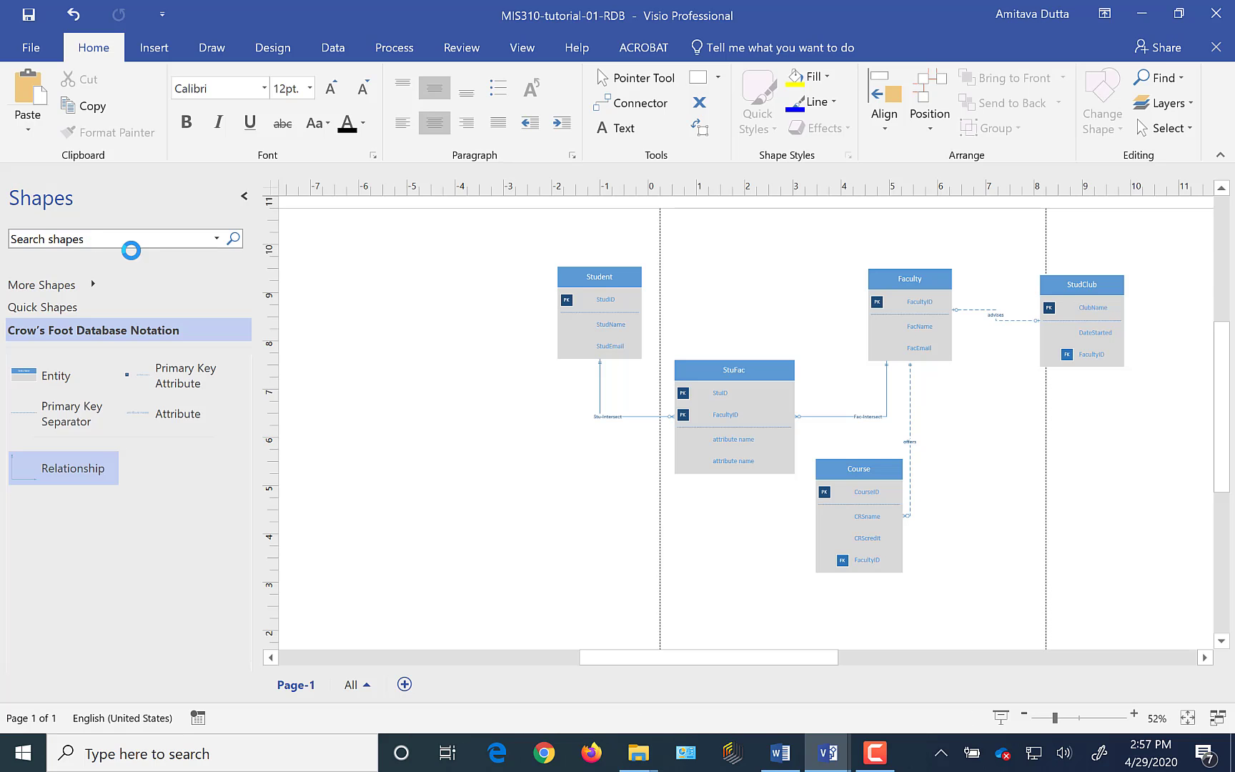
pyautogui.click(31, 47)
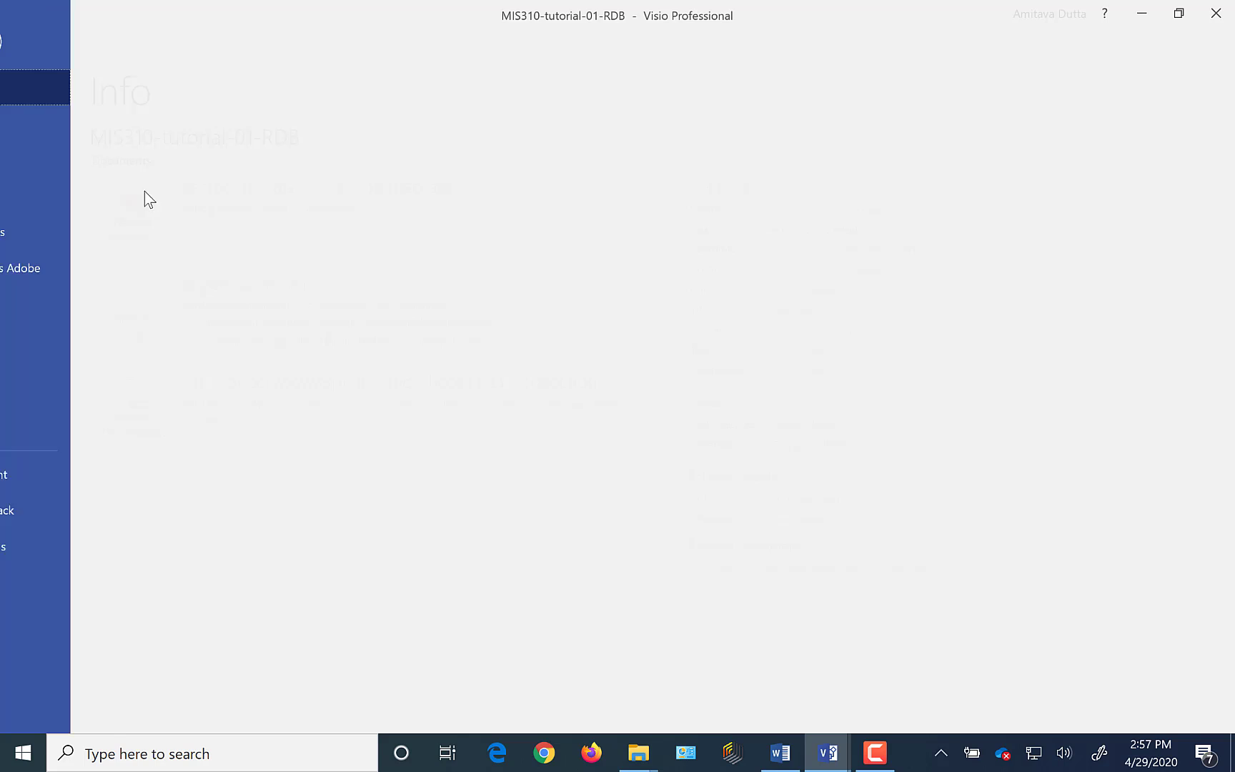
pyautogui.click(36, 233)
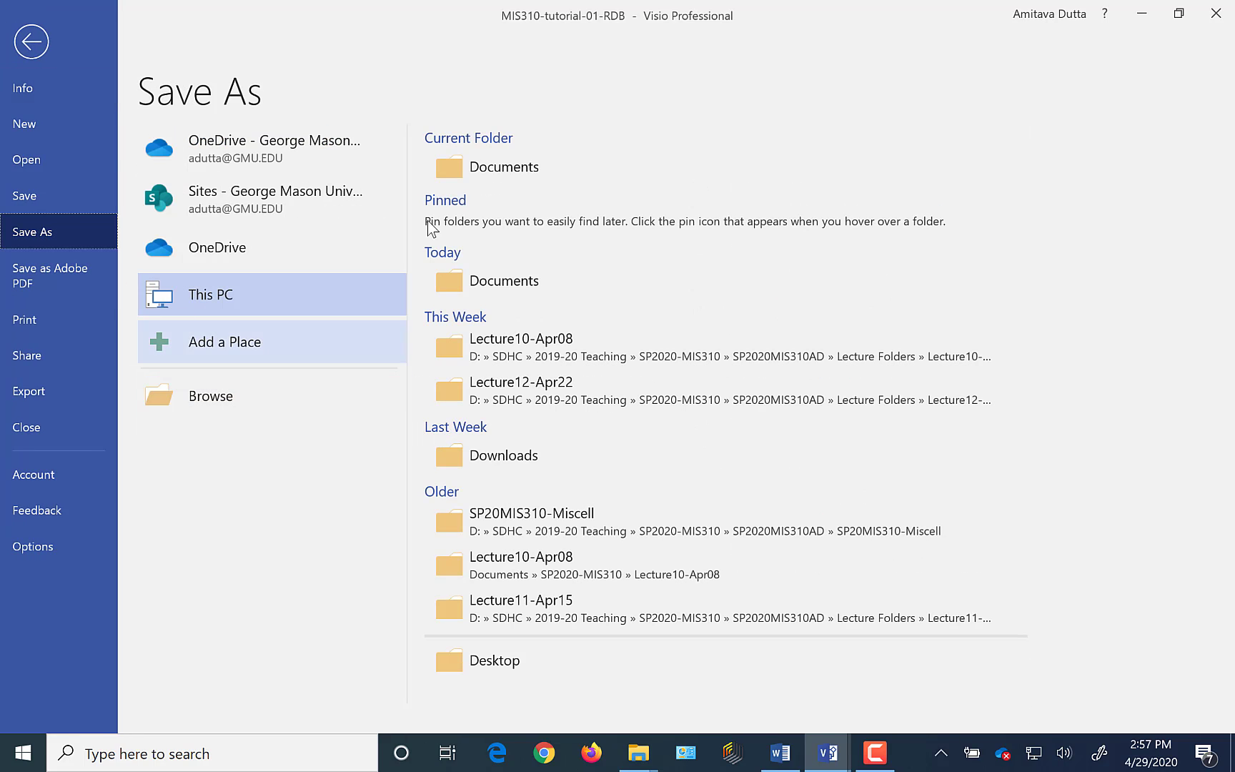
pyautogui.click(453, 169)
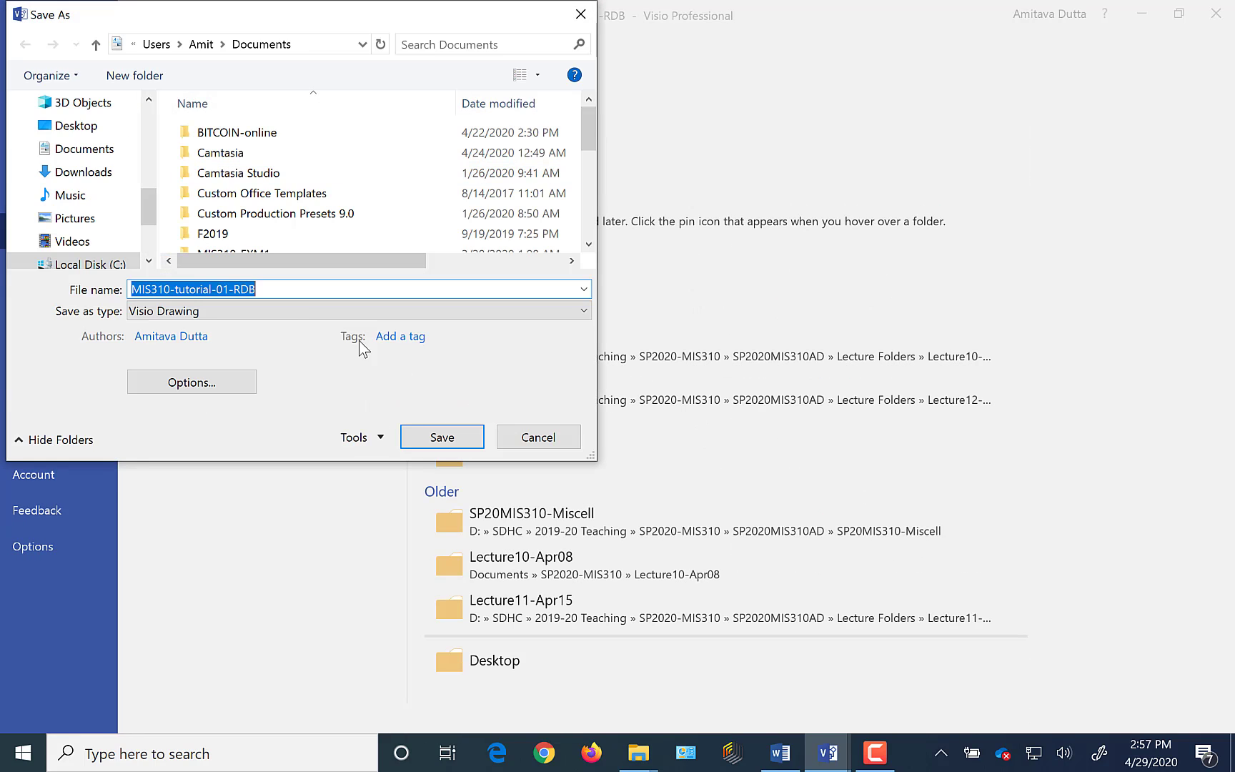
pyautogui.moveTo(579, 149); pyautogui.dragTo(590, 241)
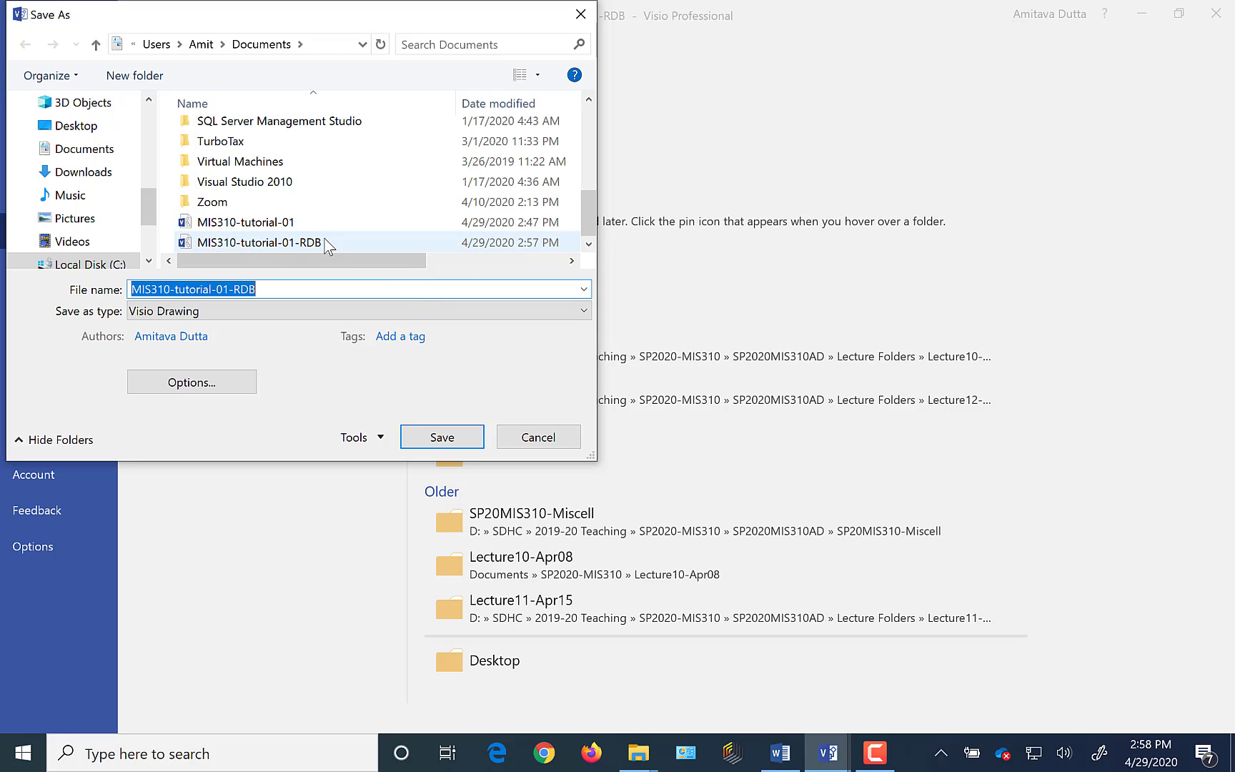
pyautogui.click(458, 435)
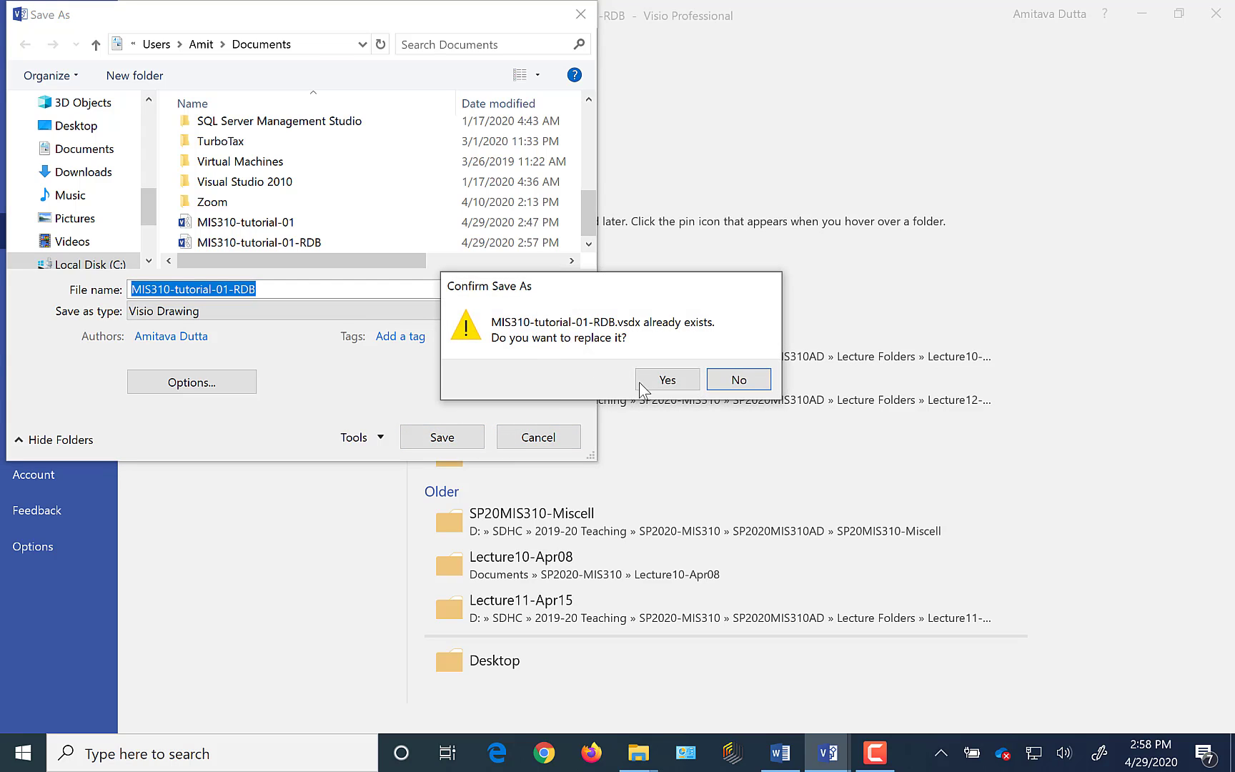
pyautogui.click(653, 382)
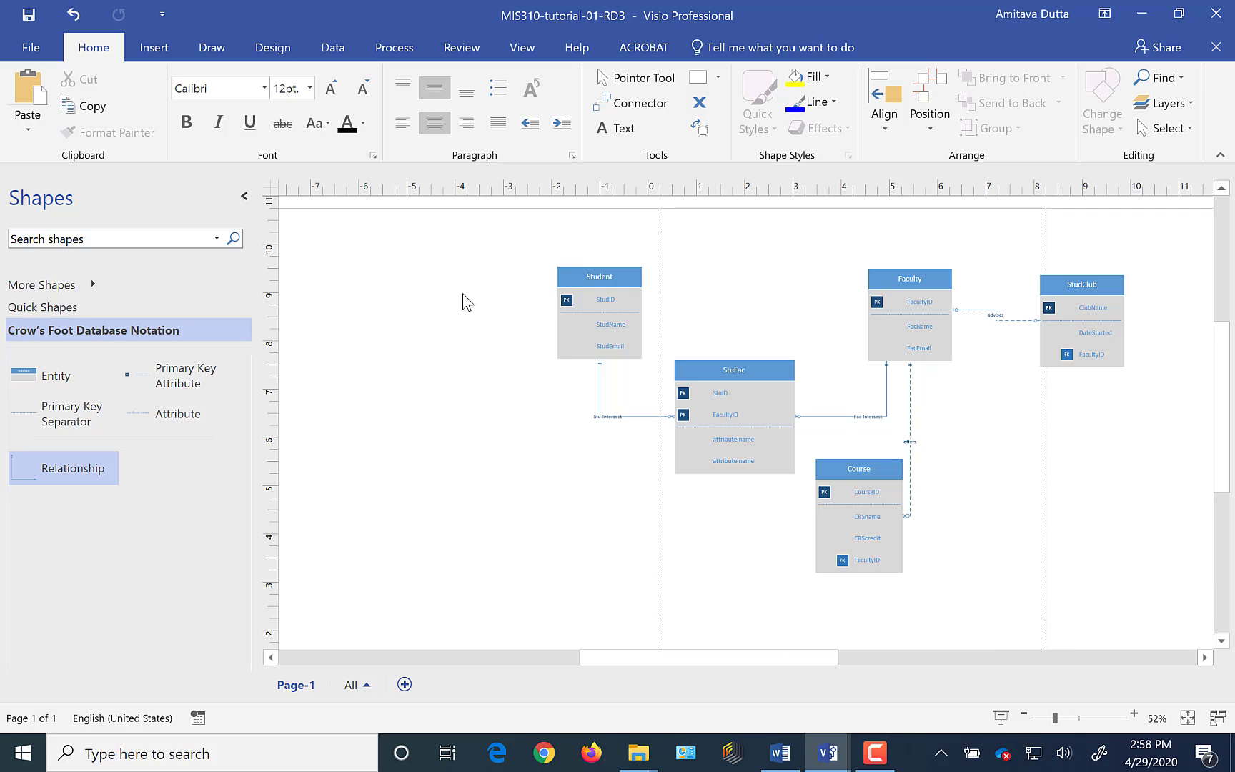